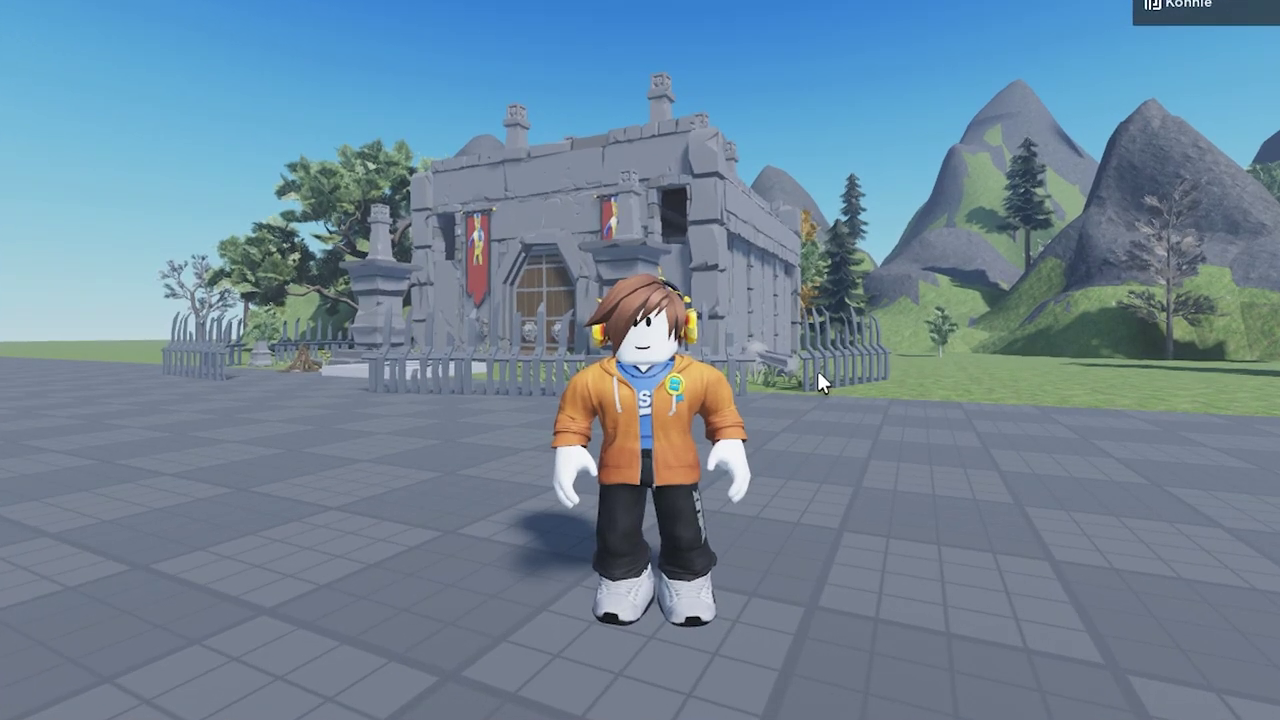
# Step: Run the avatar to the castle fence and back twice, stopping it facing the camera
pyautogui.press('w')
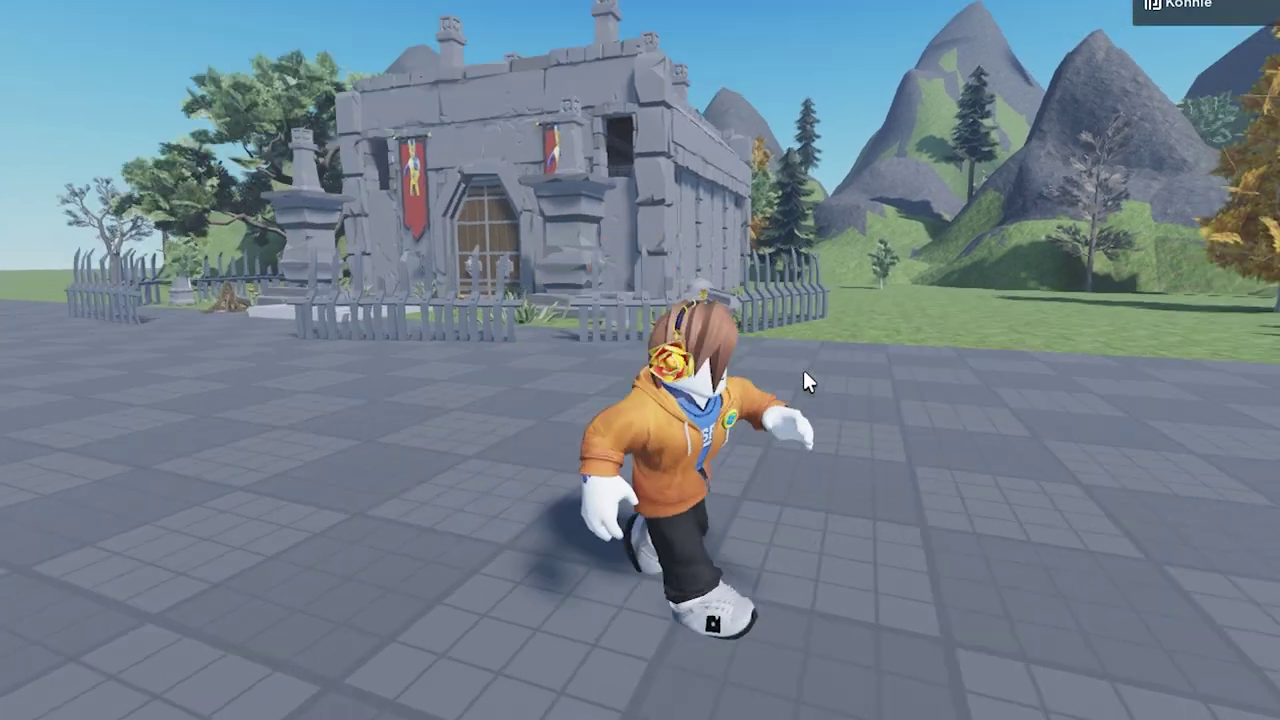
pyautogui.press('s')
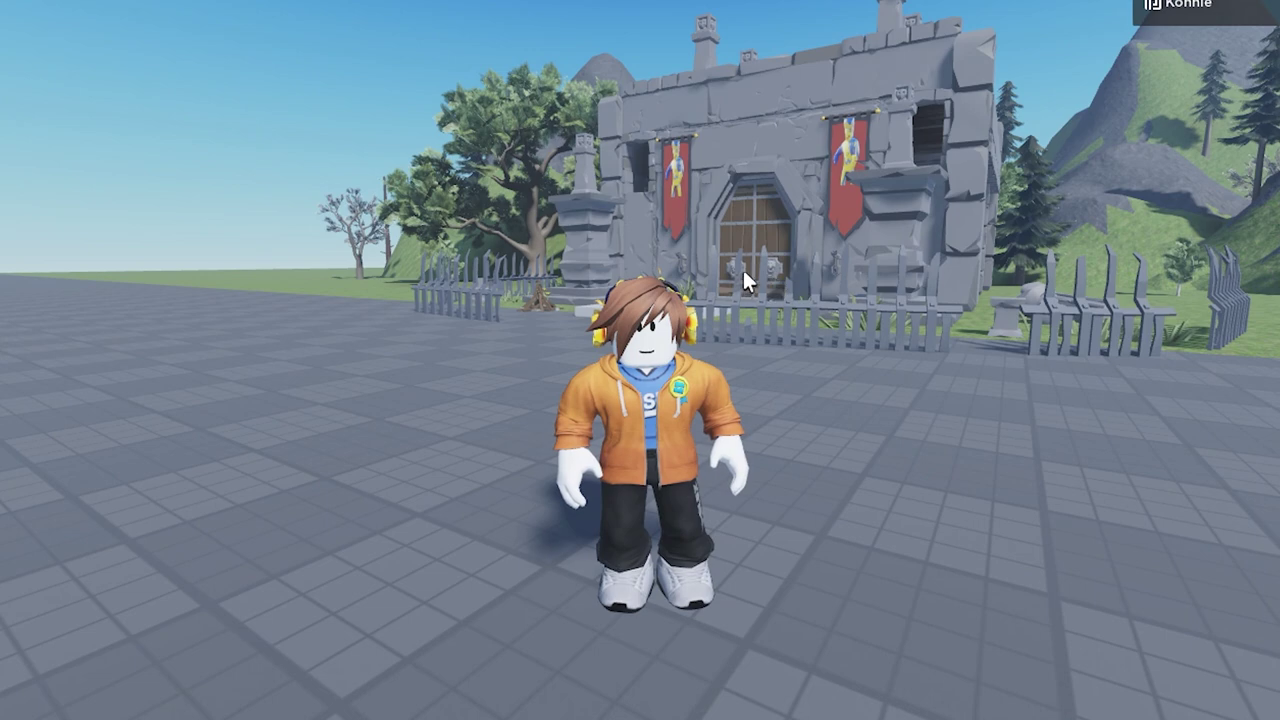
pyautogui.press('w')
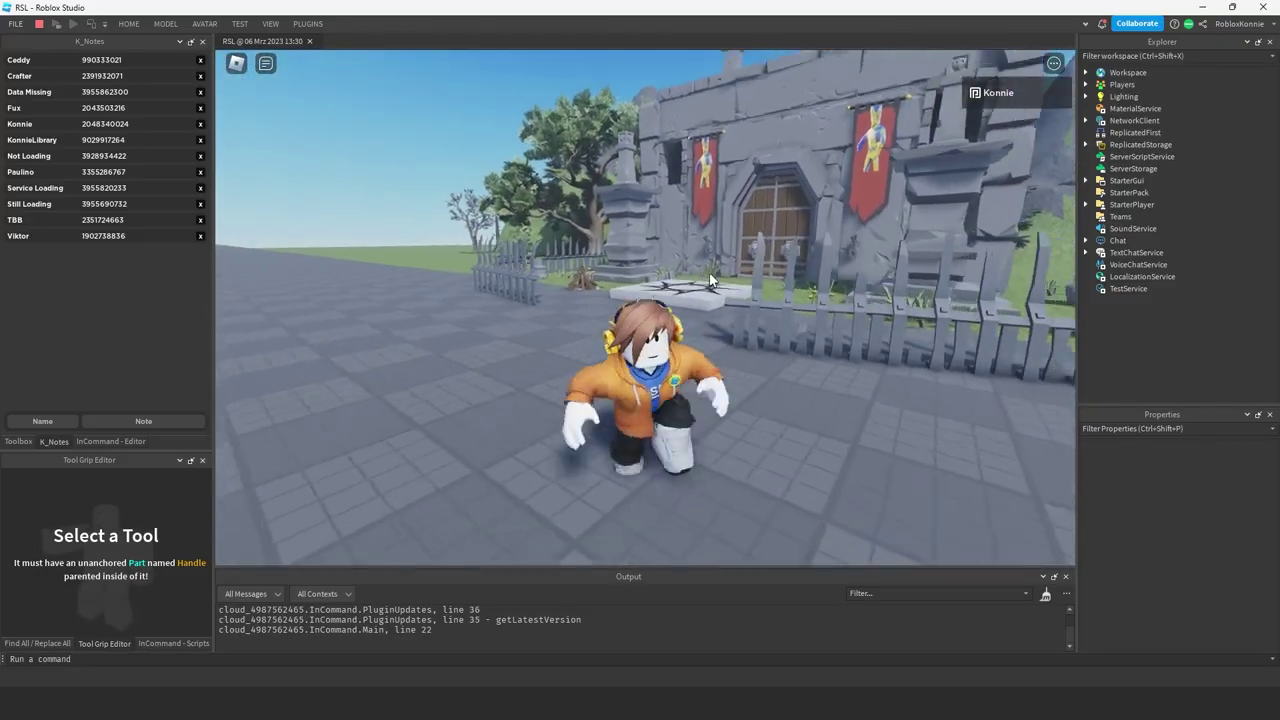
pyautogui.press('s')
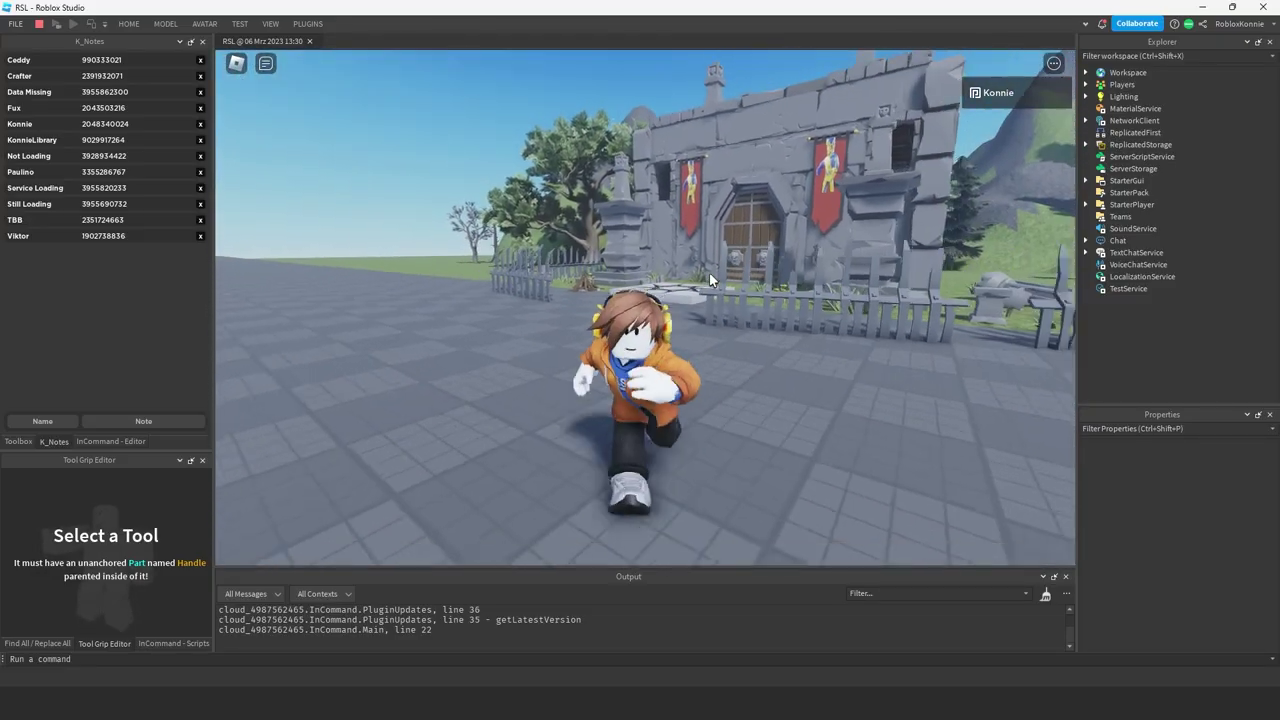
pyautogui.scroll(2, 709, 272)
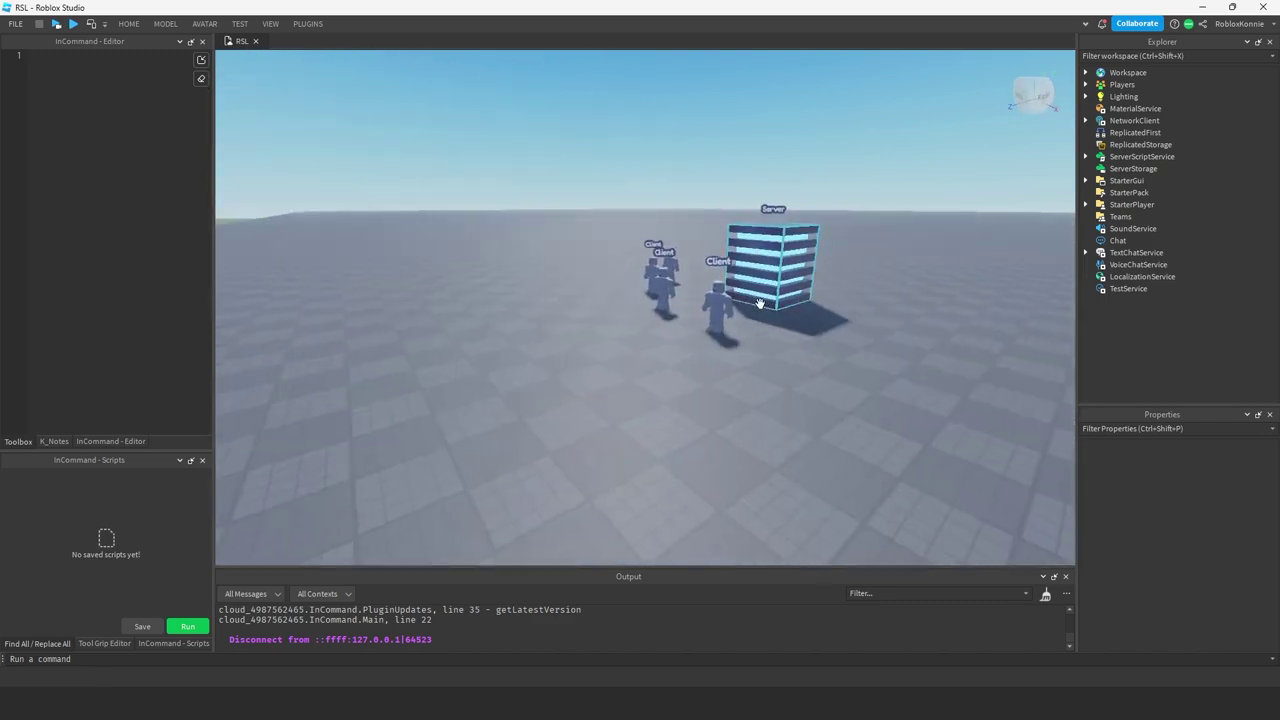
# Step: Orbit to the baseplate and box-select the four Client figures together with the Server block
pyautogui.moveTo(760, 303); pyautogui.dragTo(760, 304, button='right')
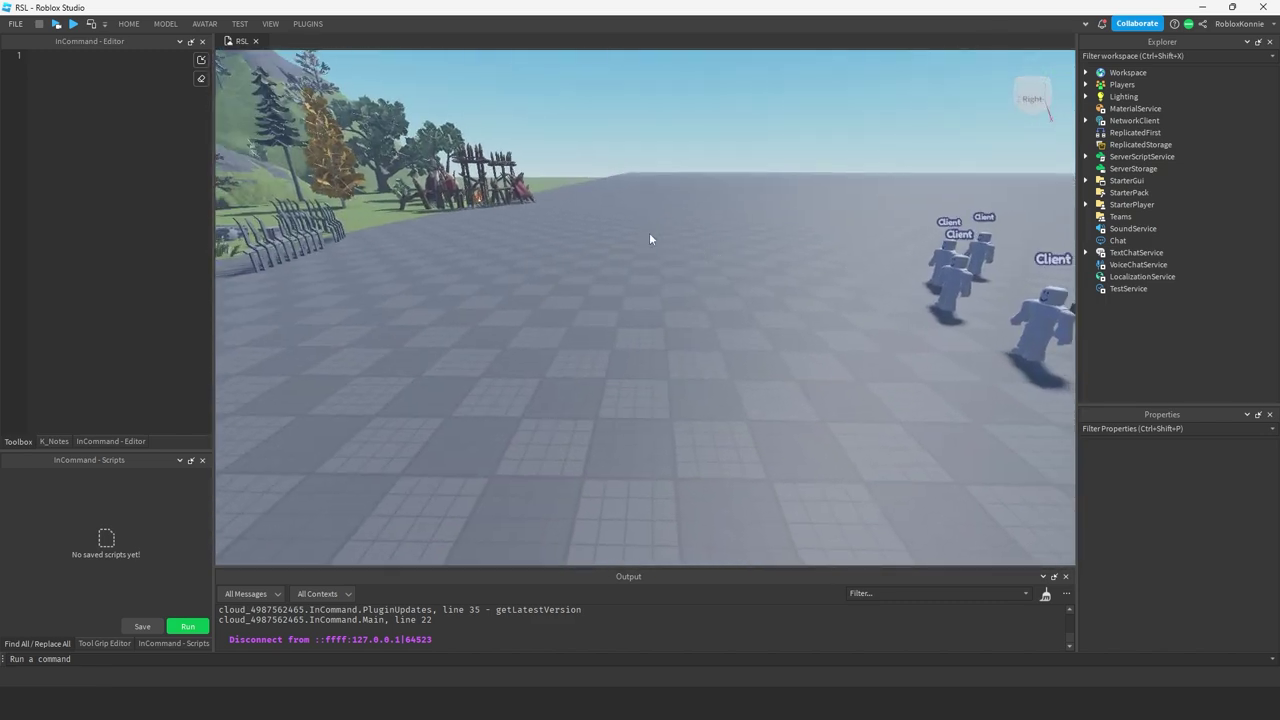
pyautogui.moveTo(649, 233); pyautogui.dragTo(529, 285, button='right')
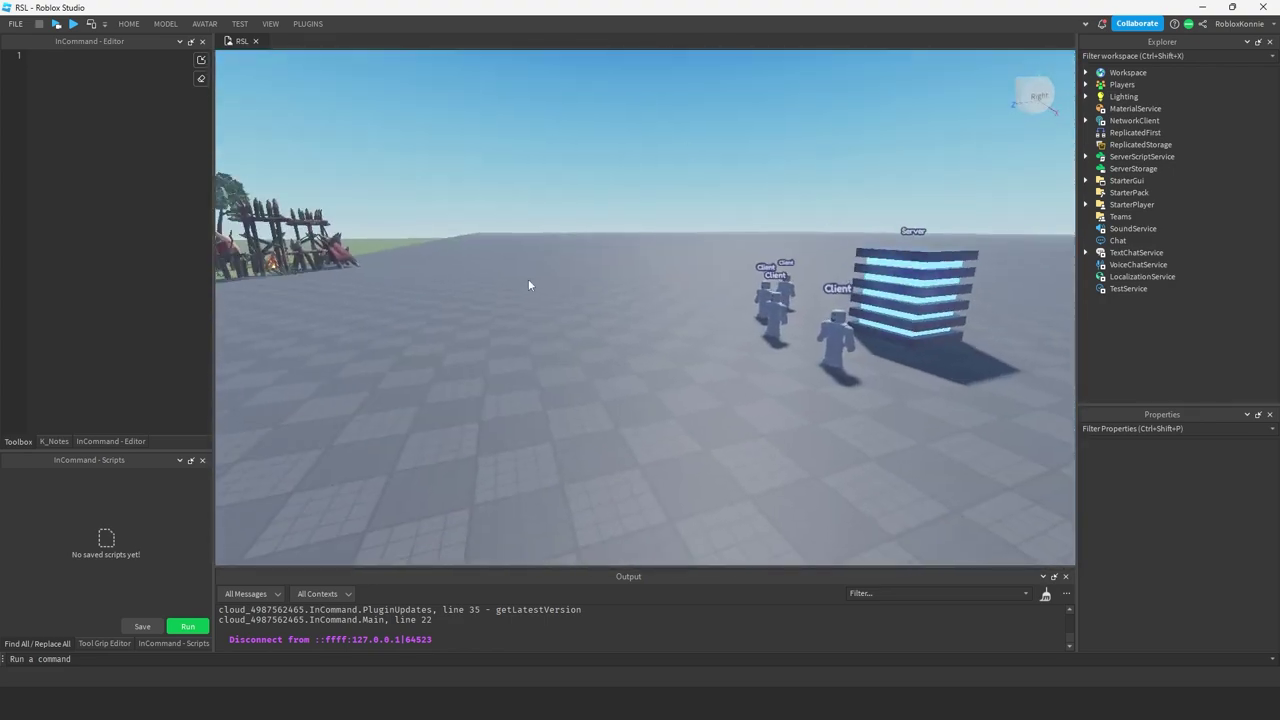
pyautogui.moveTo(643, 316); pyautogui.dragTo(643, 316, button='right')
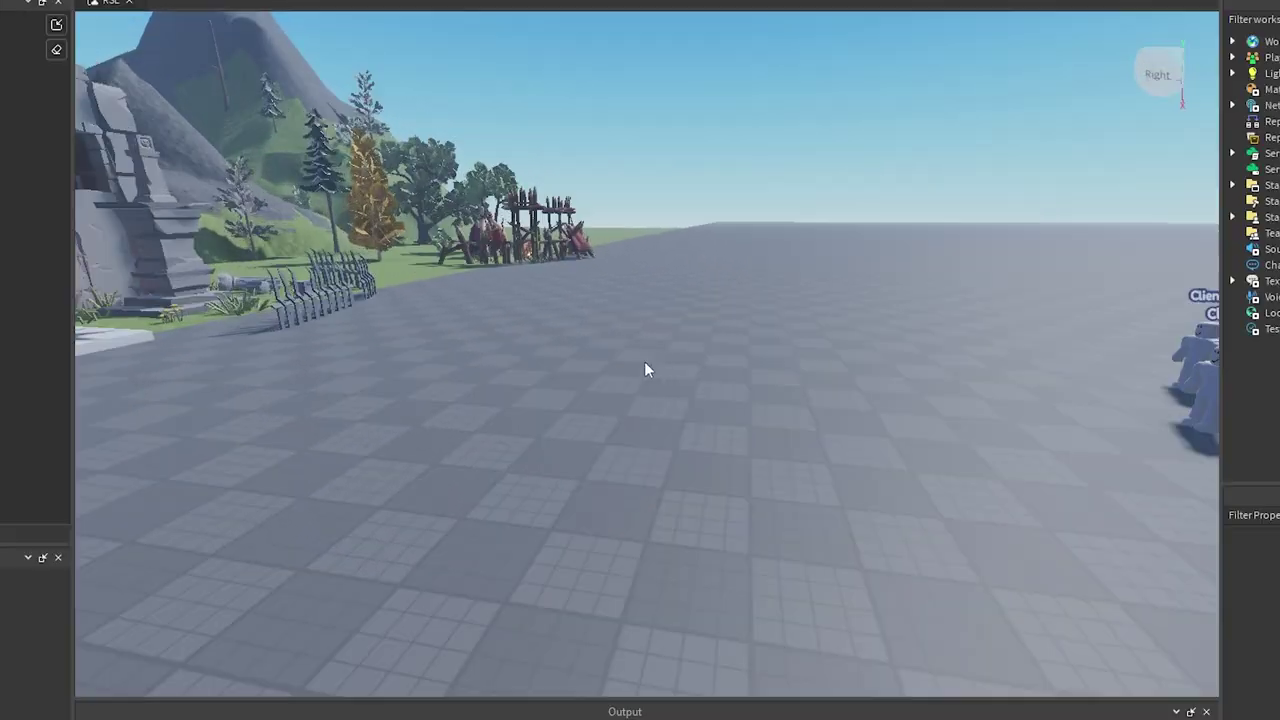
pyautogui.moveTo(665, 361); pyautogui.dragTo(990, 492)
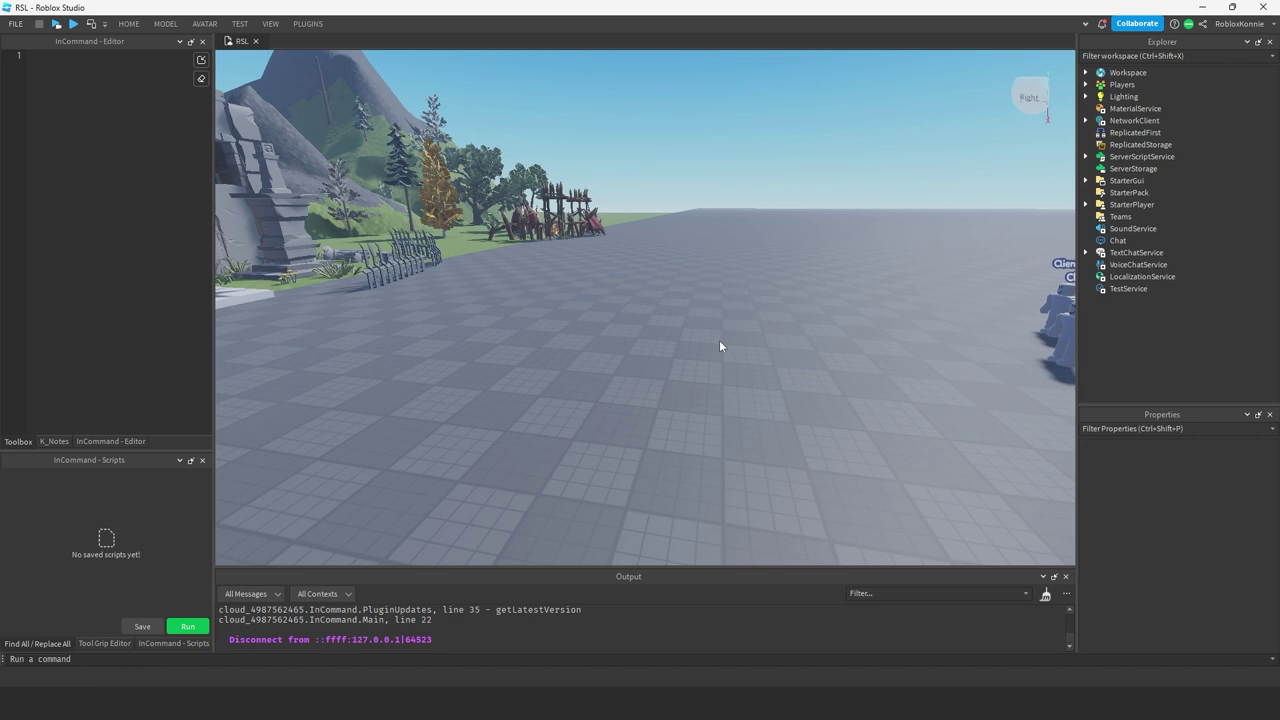
pyautogui.moveTo(719, 340); pyautogui.dragTo(719, 340, button='right')
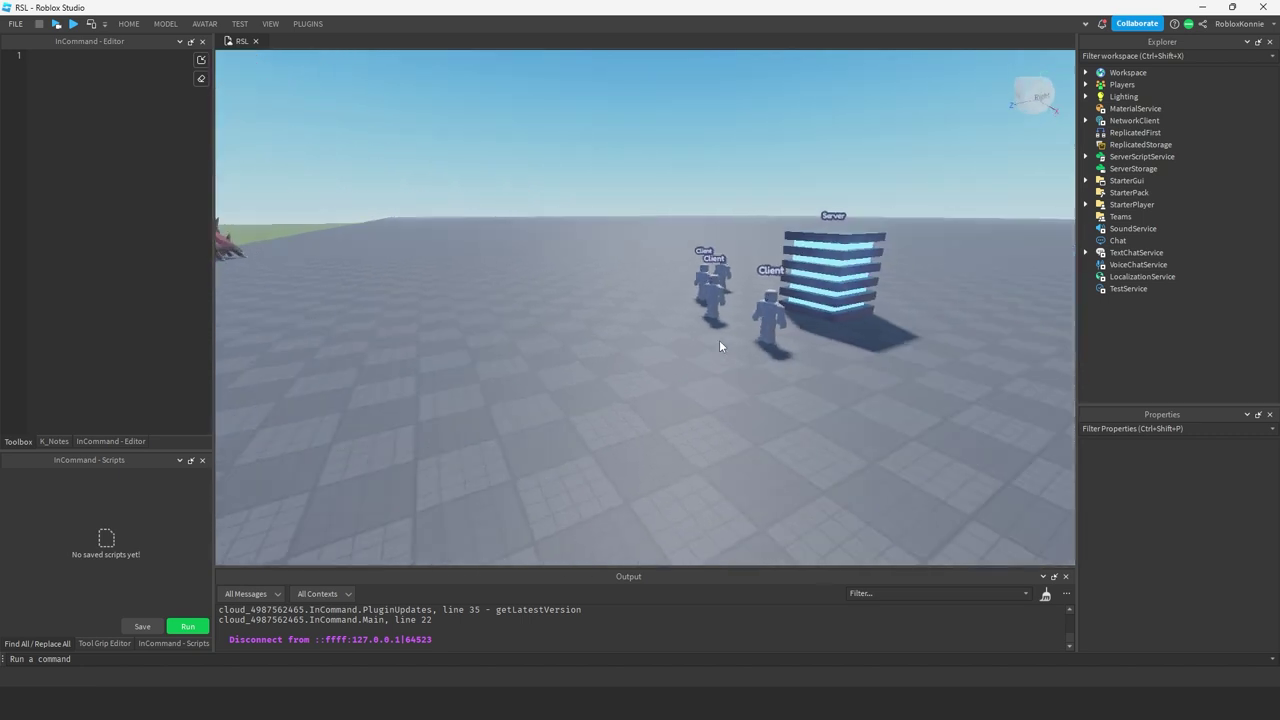
pyautogui.scroll(-3, 719, 340)
pyautogui.moveTo(847, 170); pyautogui.dragTo(414, 421)
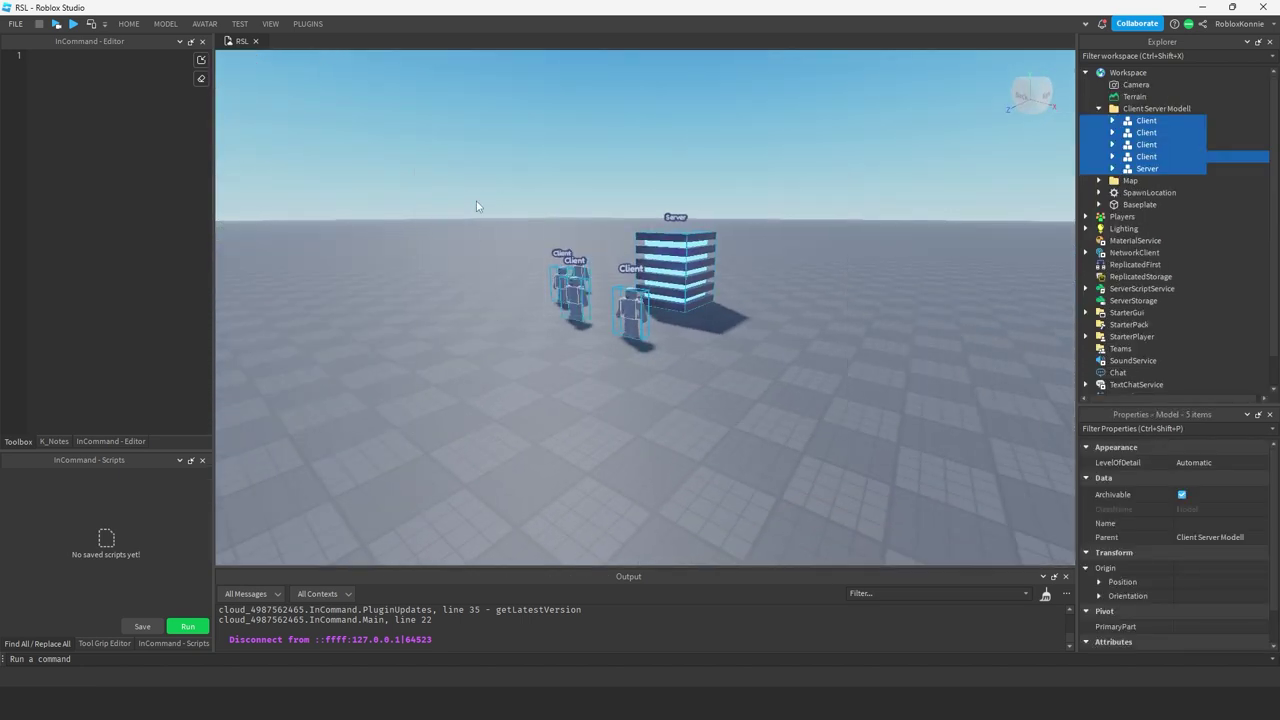
# Step: Clear the selection by clicking empty space and tilt the view down toward the baseplate
pyautogui.moveTo(475, 184); pyautogui.dragTo(853, 427)
pyautogui.click(854, 429)
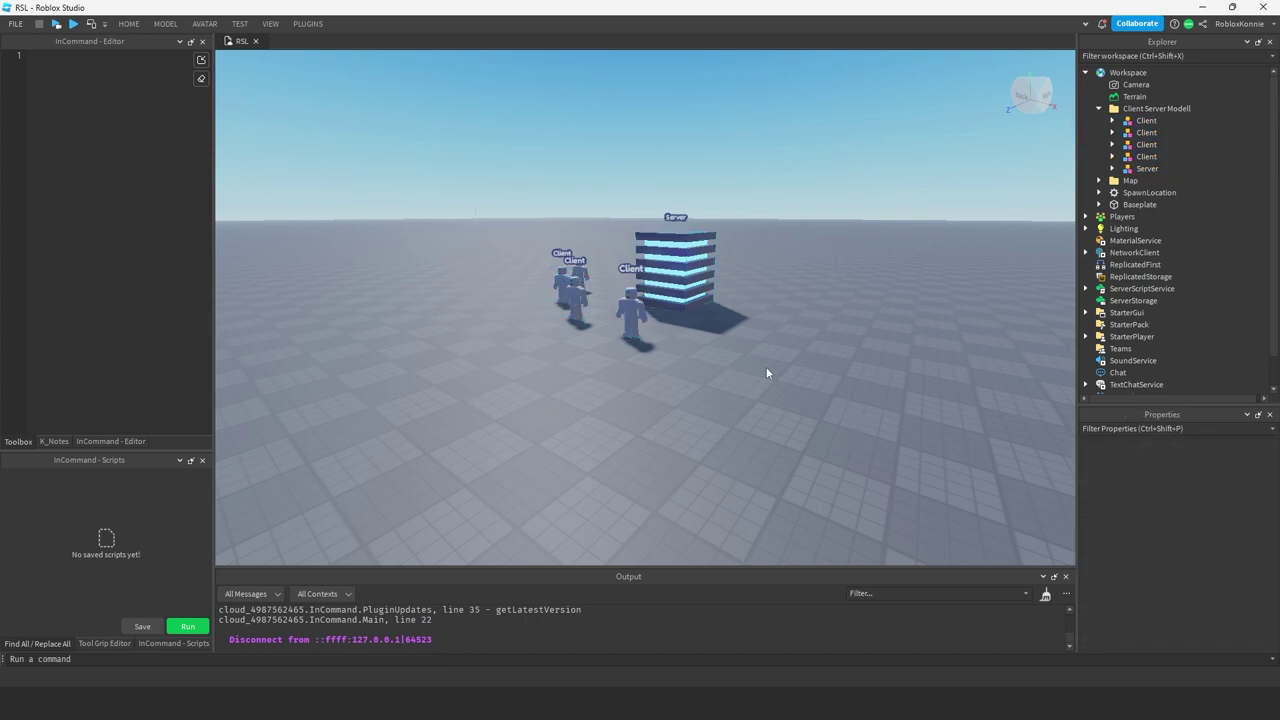
pyautogui.moveTo(766, 371); pyautogui.dragTo(716, 300, button='right')
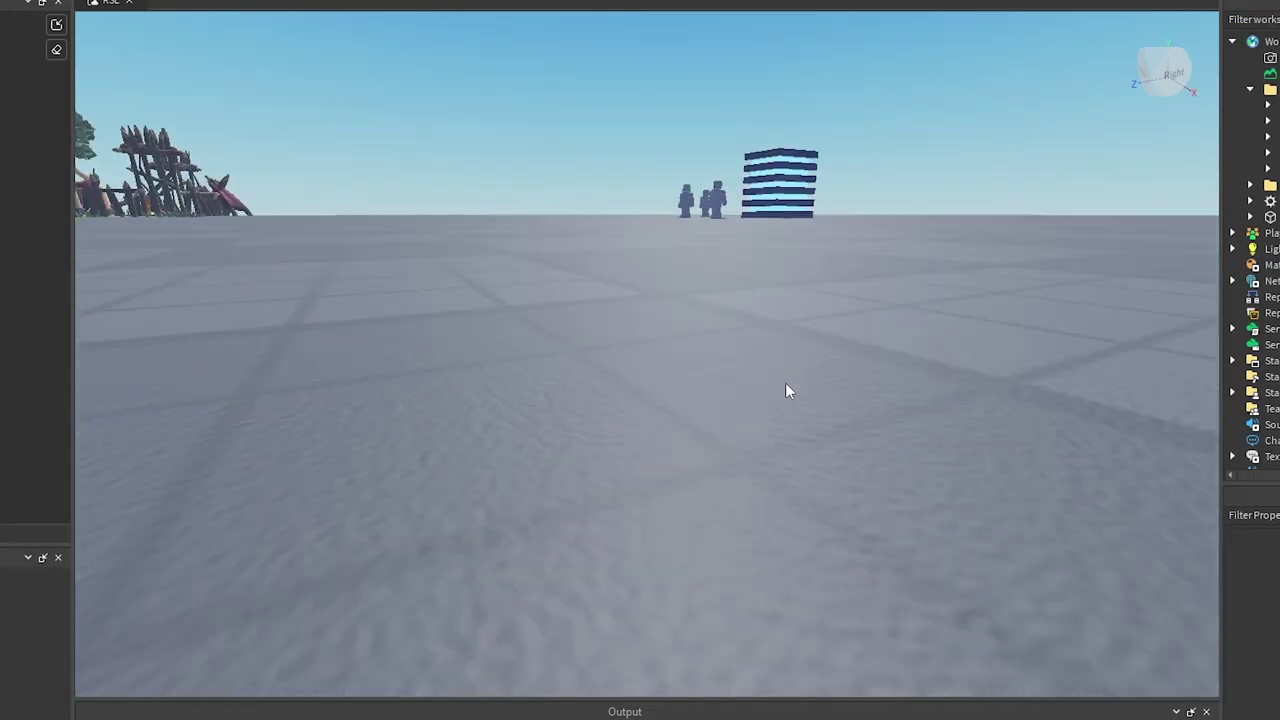
# Step: Raise and lower the camera over the baseplate, then turn it to face the castle
pyautogui.press('e')
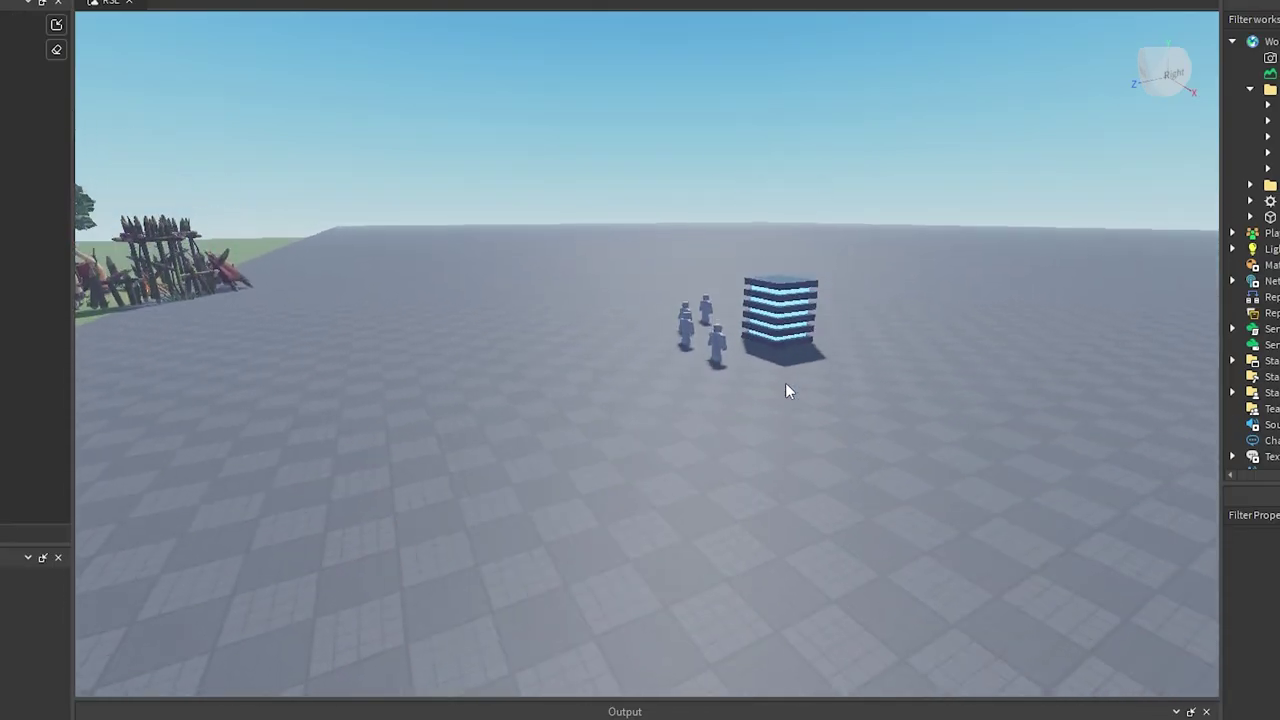
pyautogui.press('e')
pyautogui.press('q')
pyautogui.press('e')
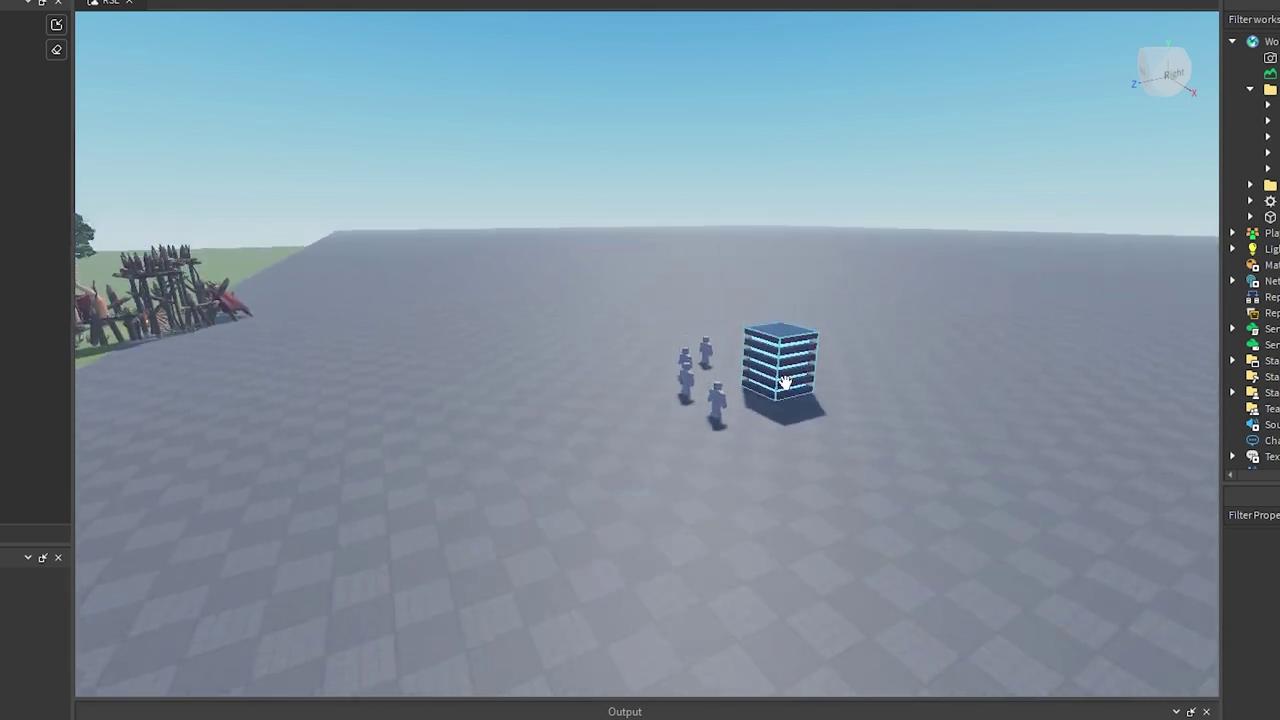
pyautogui.press('e')
pyautogui.press('q')
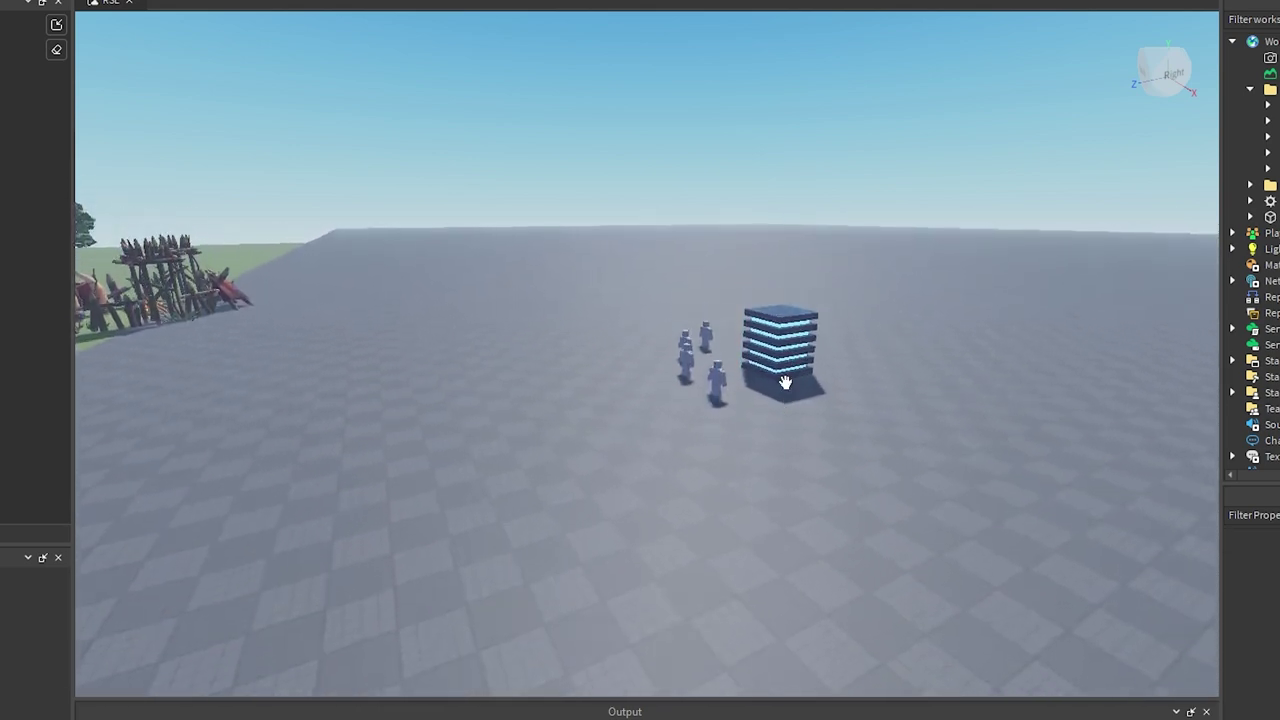
pyautogui.moveTo(689, 376); pyautogui.dragTo(674, 376, button='right')
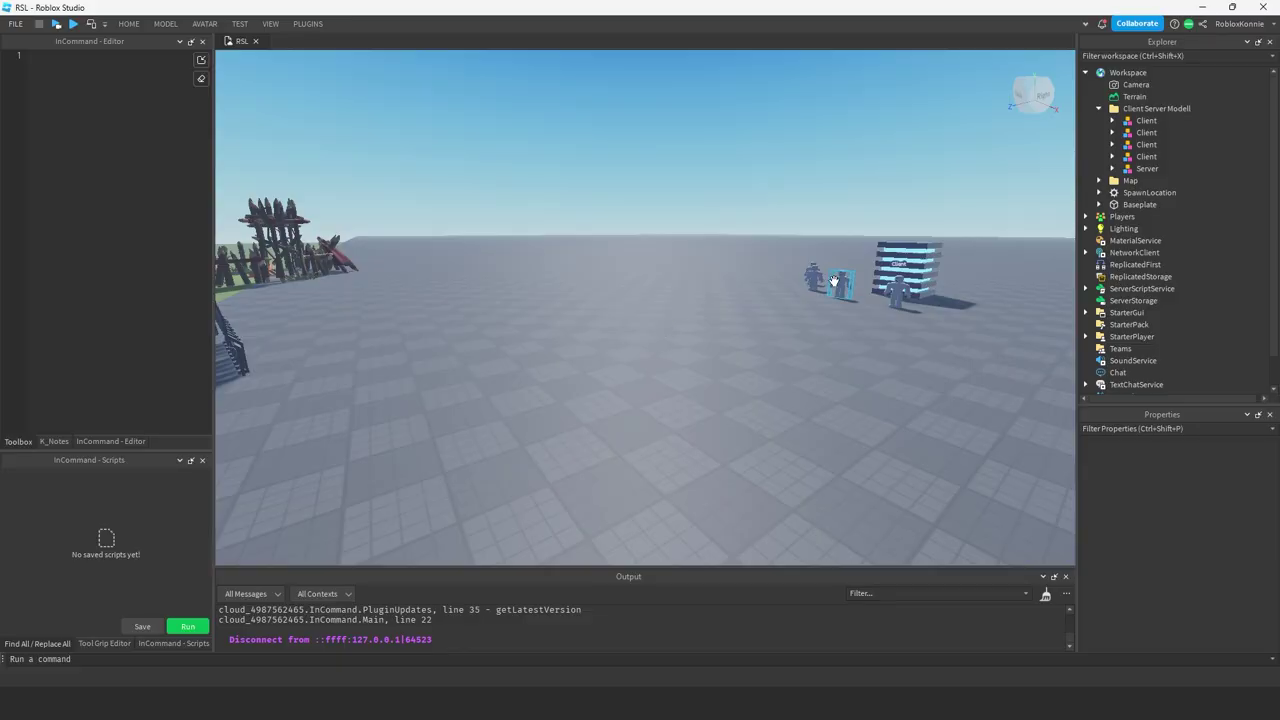
# Step: Select one of the Client characters and focus the camera on it
pyautogui.click(840, 280)
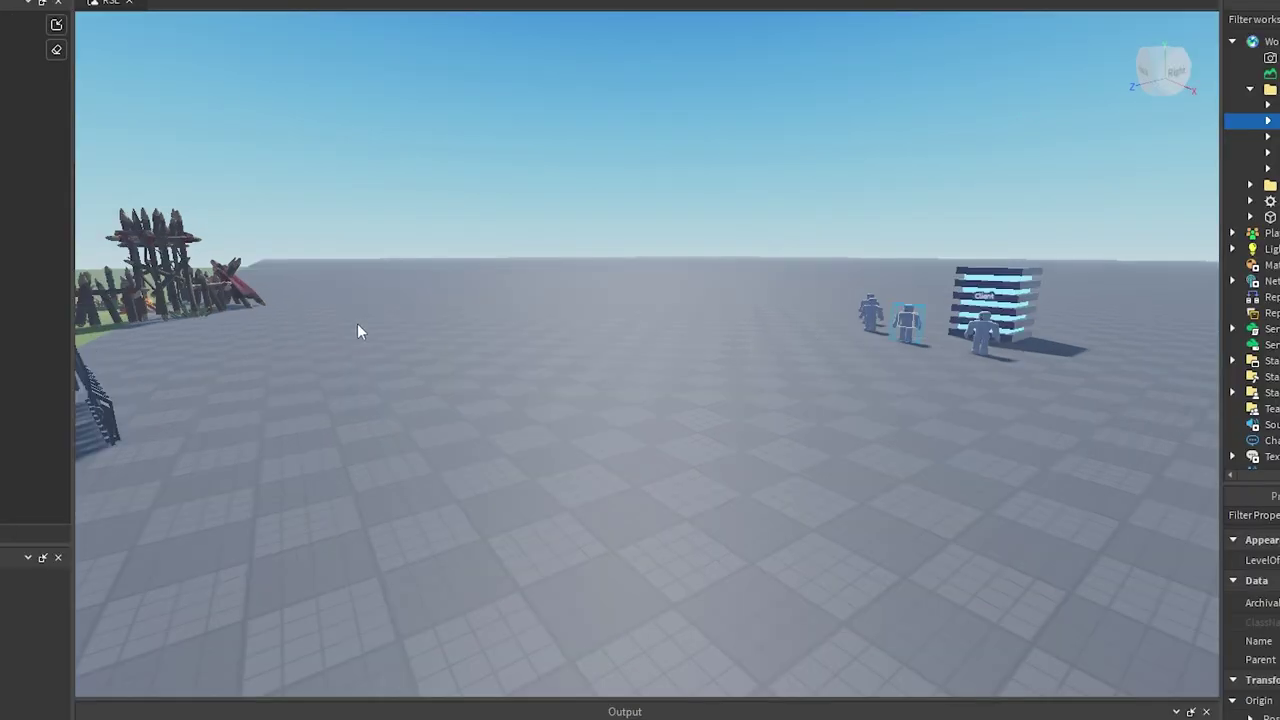
pyautogui.moveTo(357, 323); pyautogui.dragTo(358, 324, button='right')
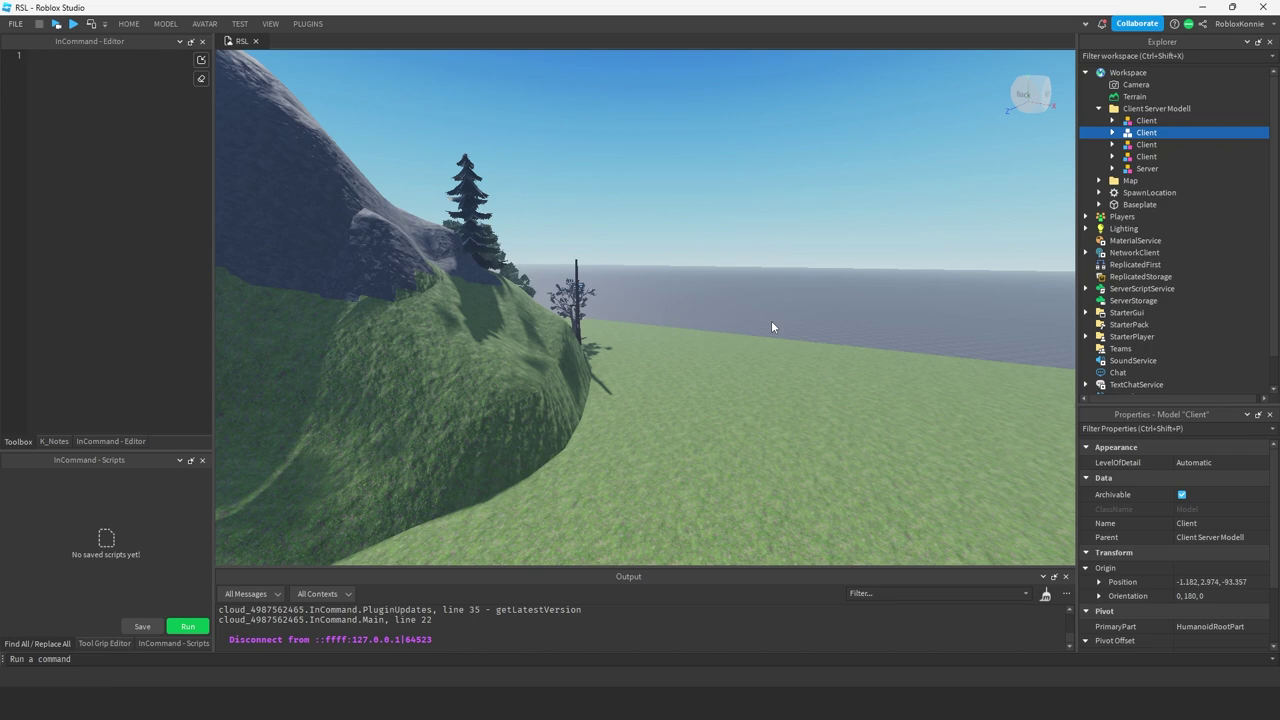
pyautogui.press('f')
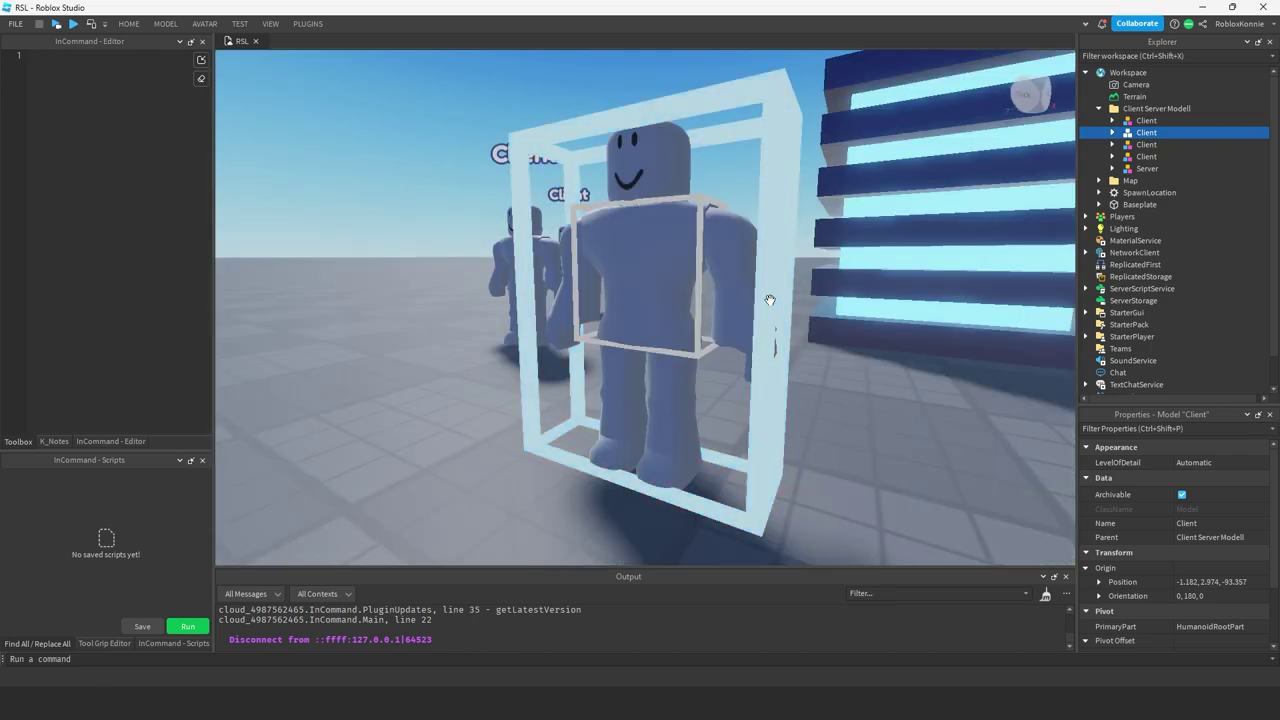
pyautogui.press('f')
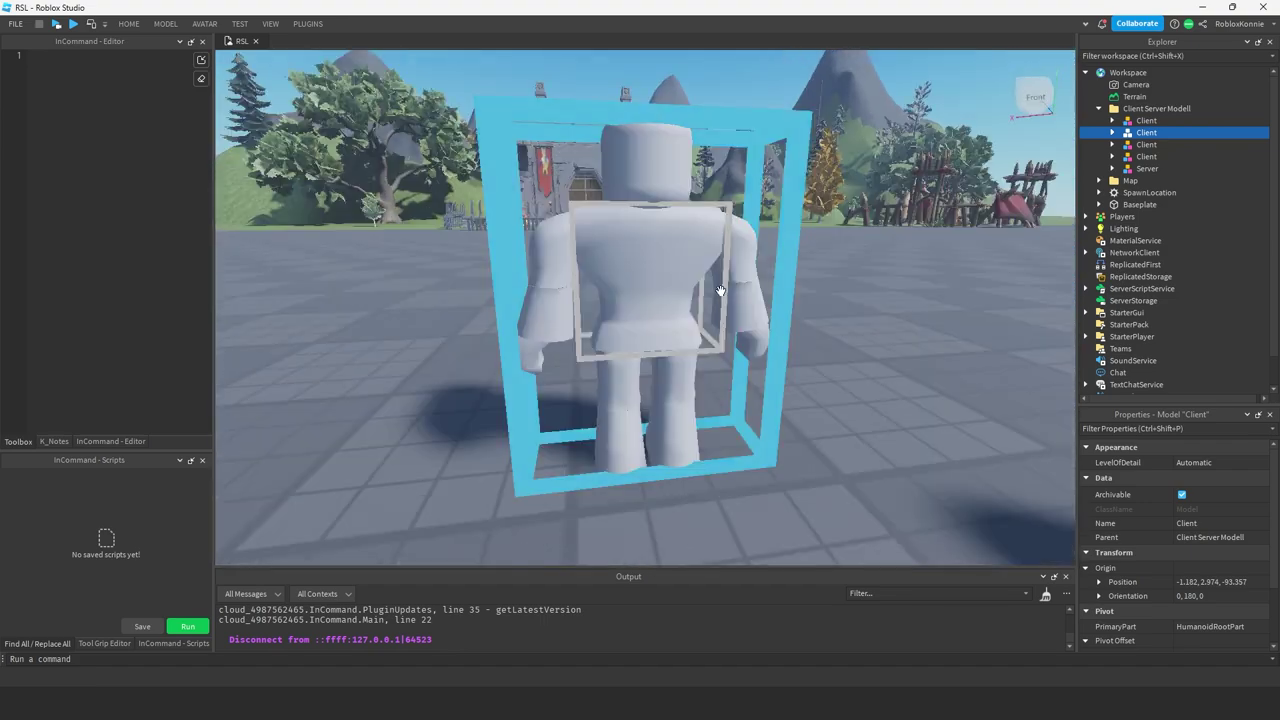
pyautogui.moveTo(719, 290); pyautogui.dragTo(718, 291, button='right')
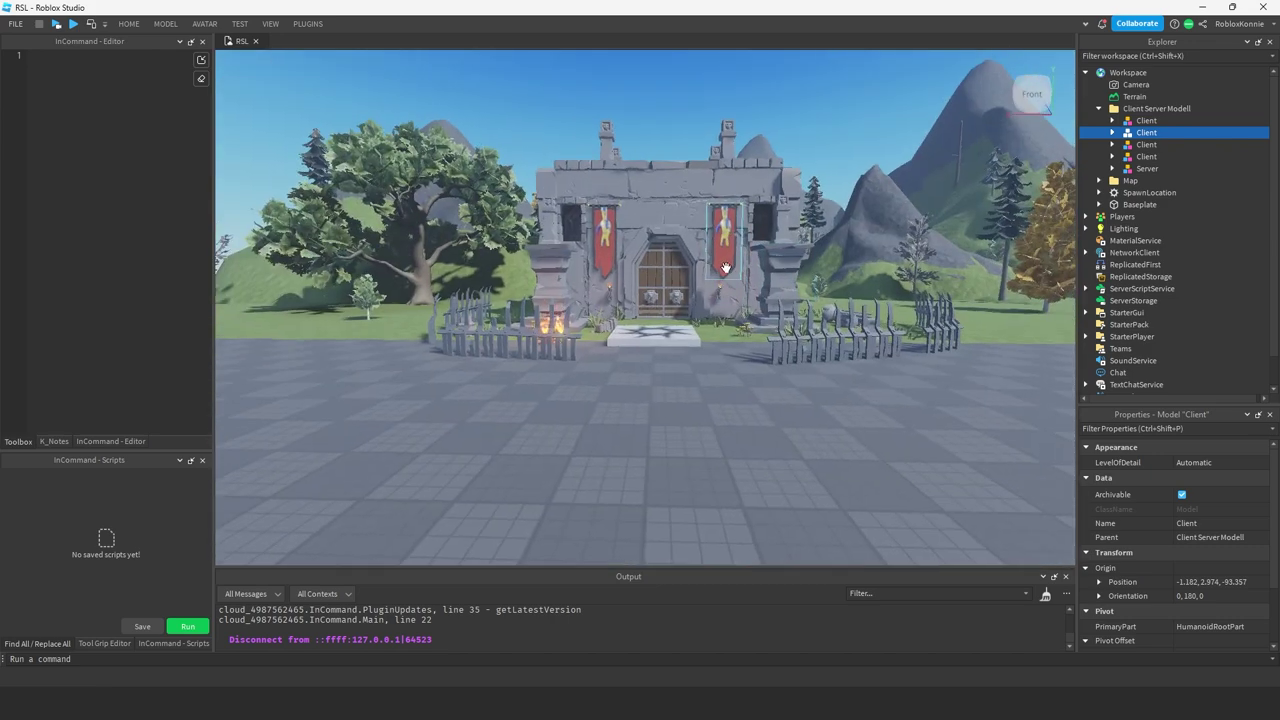
# Step: Zoom in close on the selected Client and duplicate it with Ctrl+D
pyautogui.press('f')
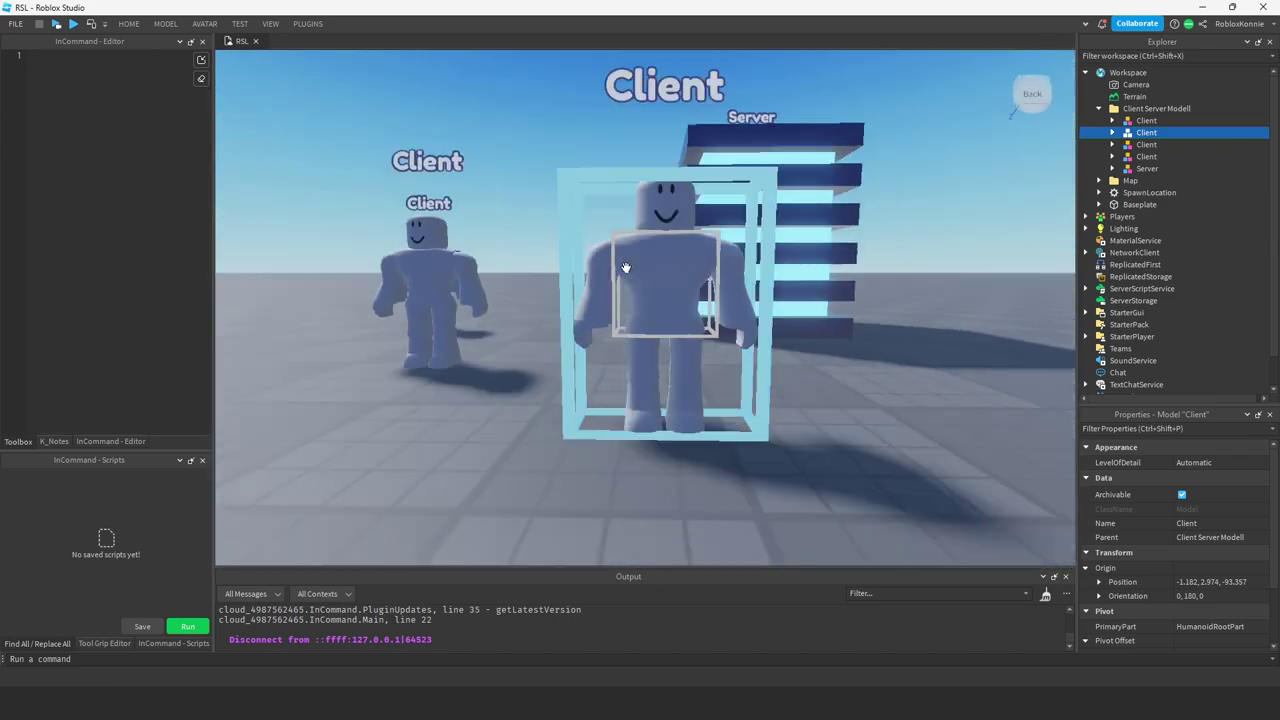
pyautogui.scroll(-5, 628, 273)
pyautogui.press('f')
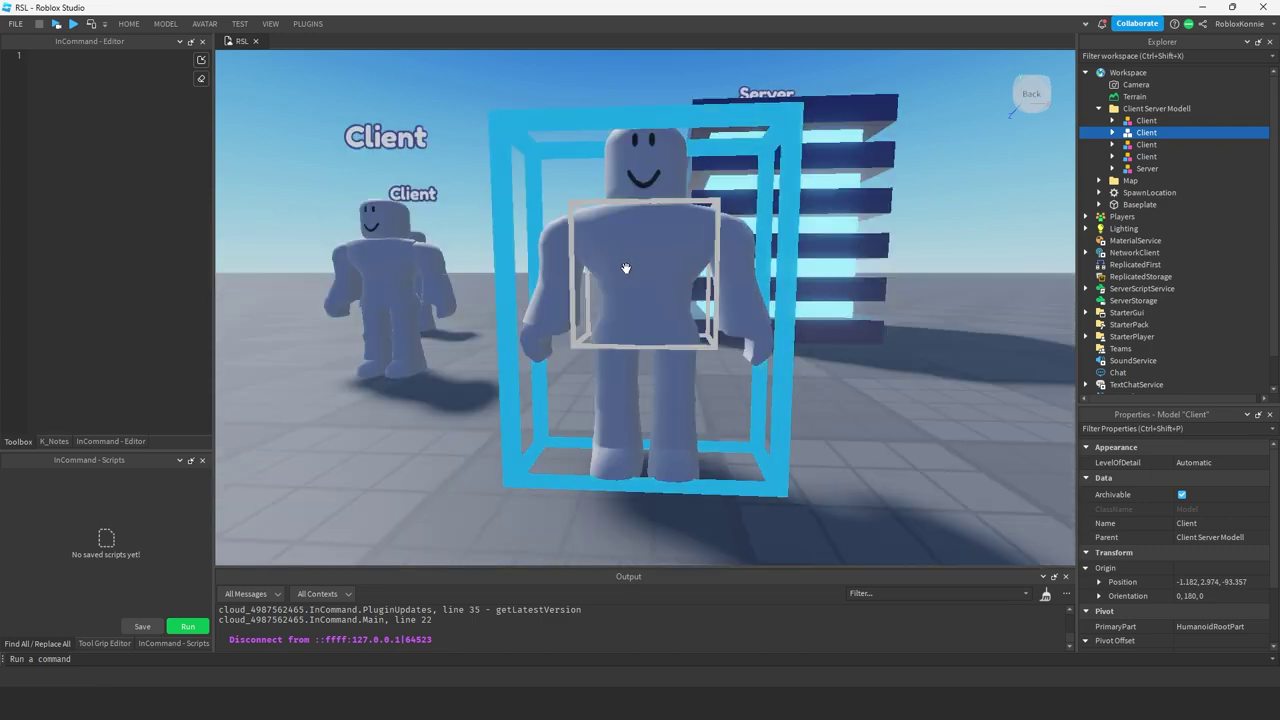
pyautogui.scroll(-4, 625, 268)
pyautogui.press('f')
pyautogui.scroll(-5, 602, 270)
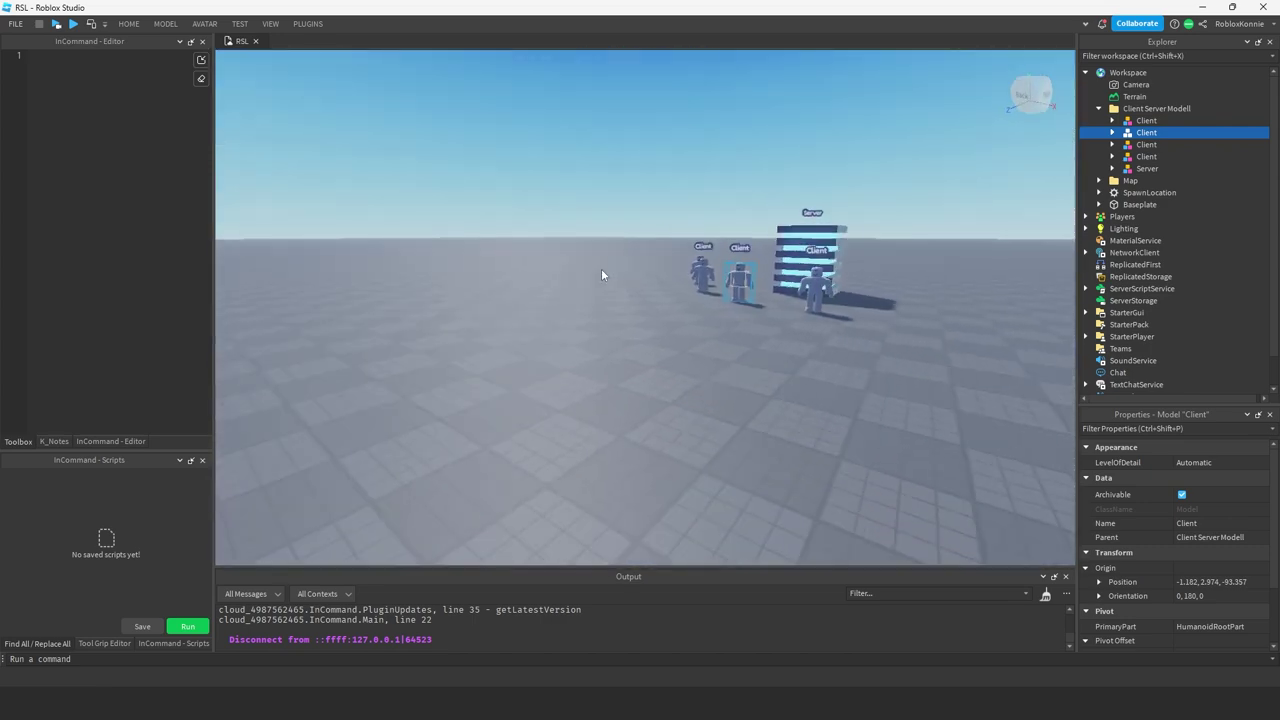
pyautogui.hotkey('ctrl', 'd')
pyautogui.hotkey('ctrl', '2')
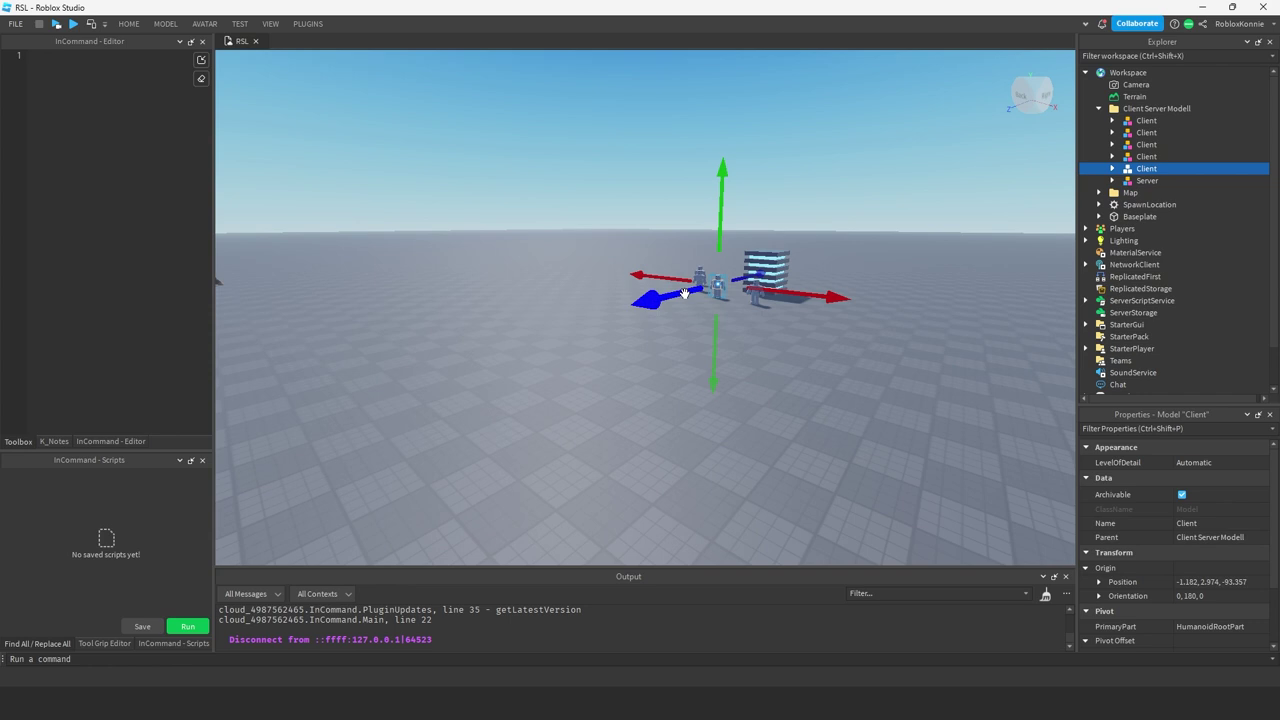
# Step: Delete the duplicated fifth Client, keeping four Clients beside the Server
pyautogui.moveTo(678, 329); pyautogui.dragTo(569, 253, button='right')
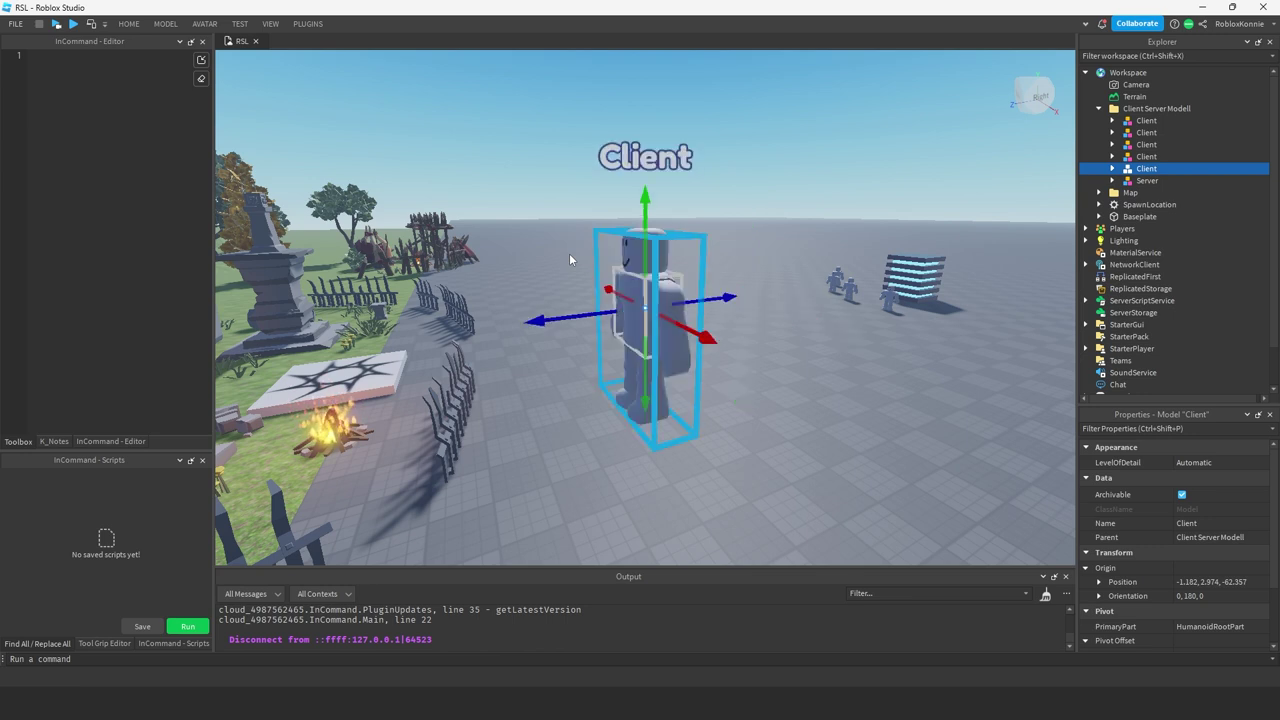
pyautogui.press('Delete')
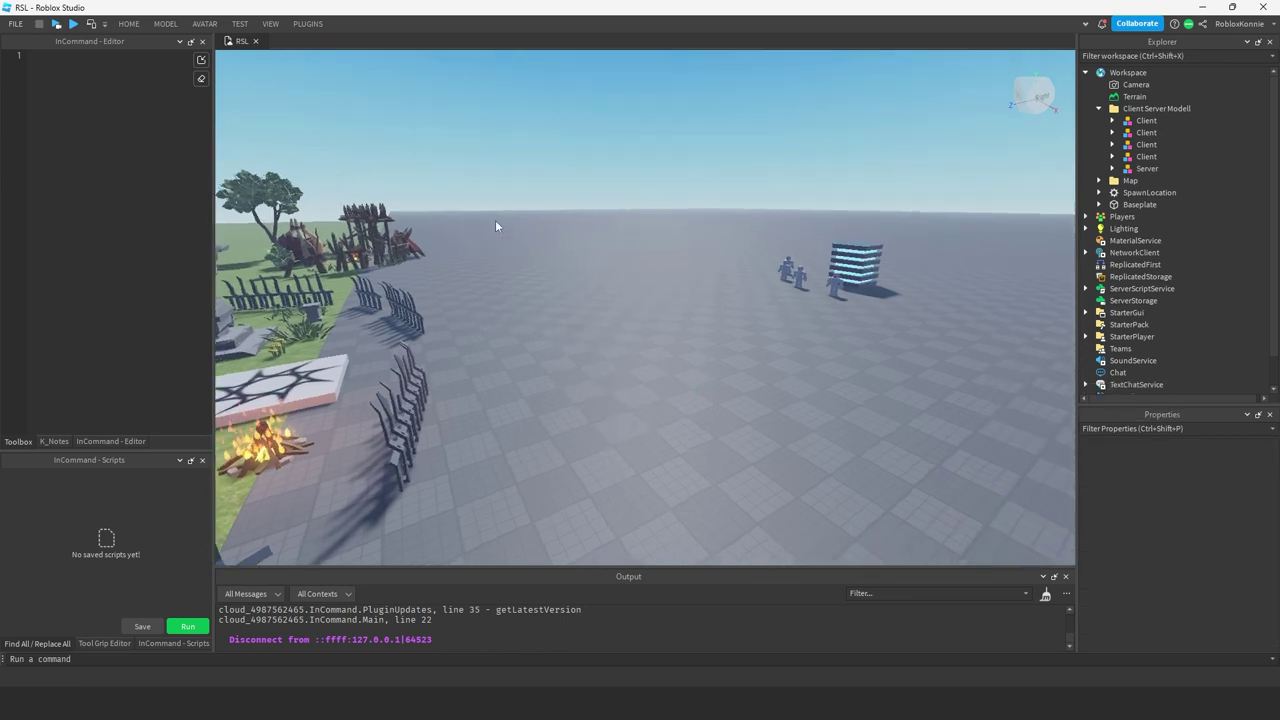
pyautogui.moveTo(495, 220); pyautogui.dragTo(523, 307, button='right')
pyautogui.press('a')
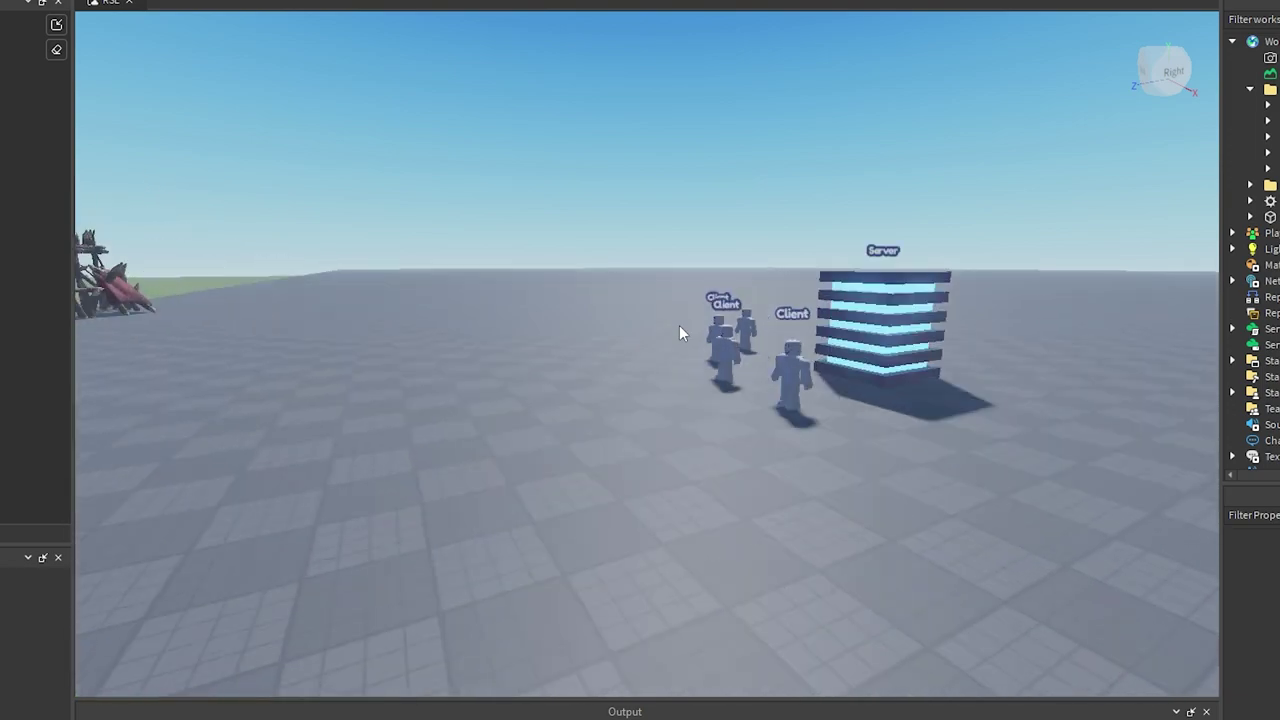
pyautogui.scroll(-10, 679, 330)
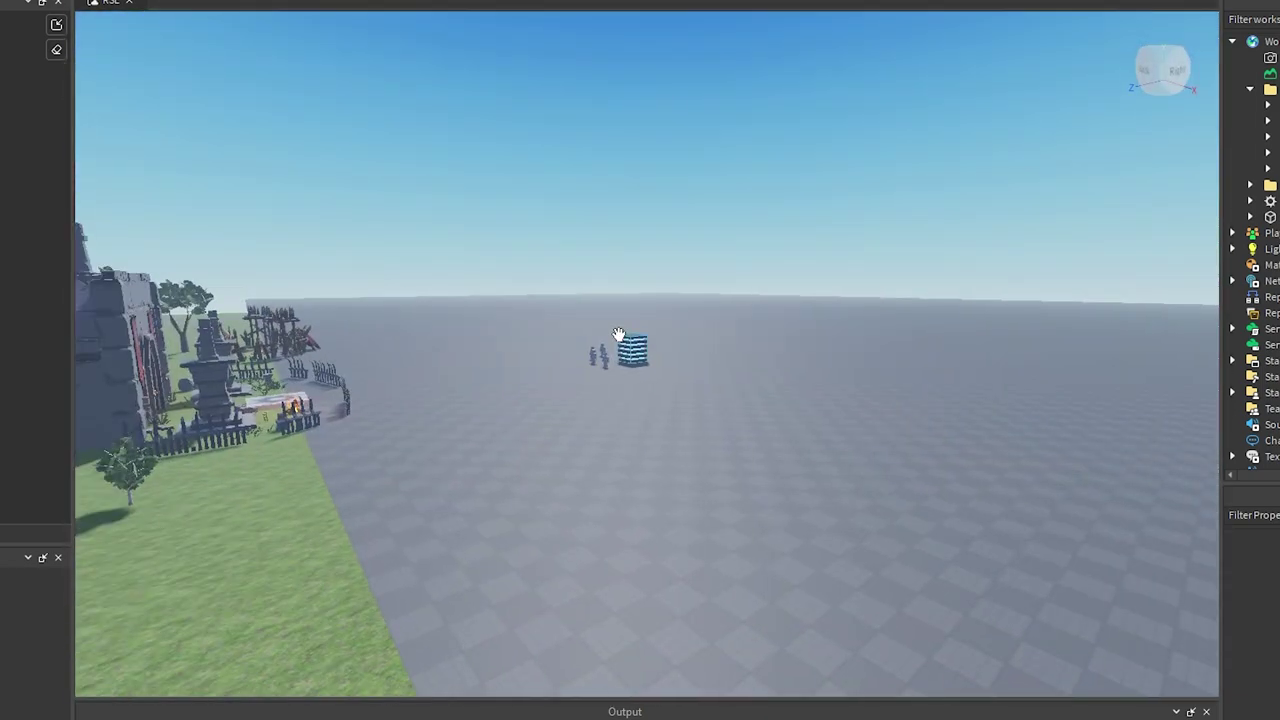
pyautogui.scroll(5, 616, 334)
pyautogui.moveTo(616, 334)
pyautogui.mouseDown(button='right')
pyautogui.moveTo(503, 331)
pyautogui.moveTo(735, 277)
pyautogui.moveTo(728, 265)
pyautogui.mouseUp(button='right')
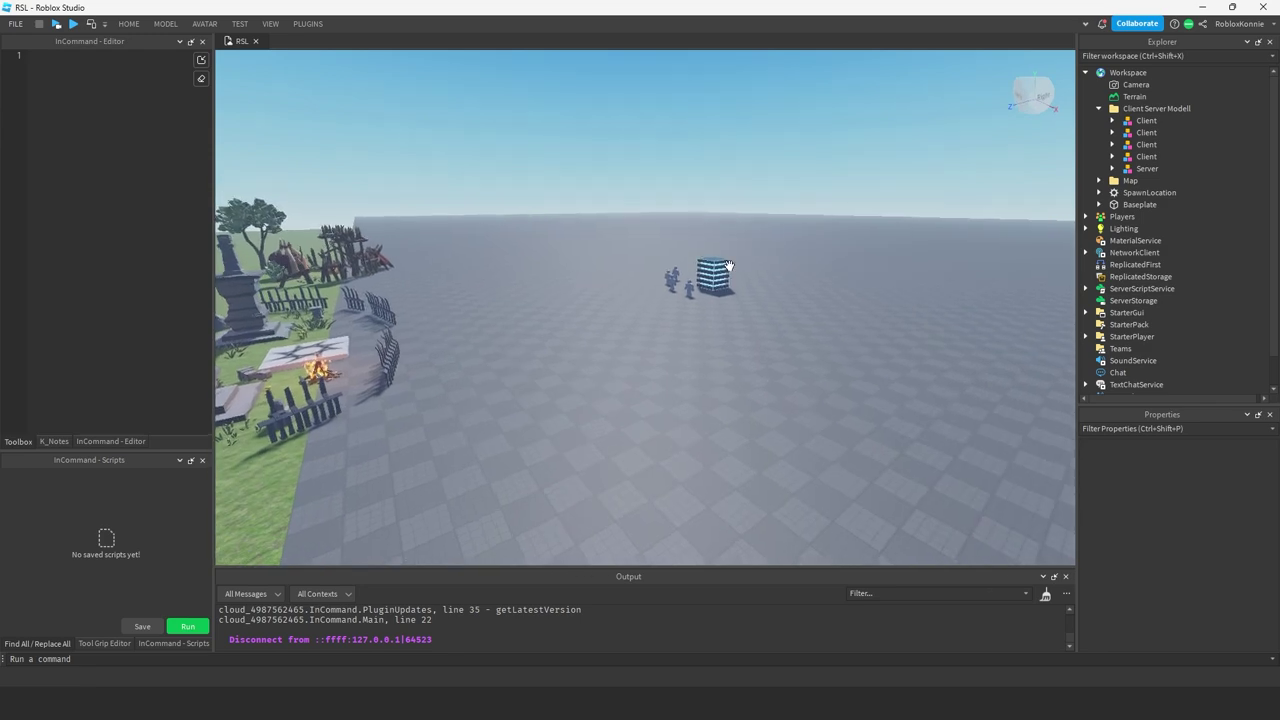
pyautogui.scroll(2, 729, 265)
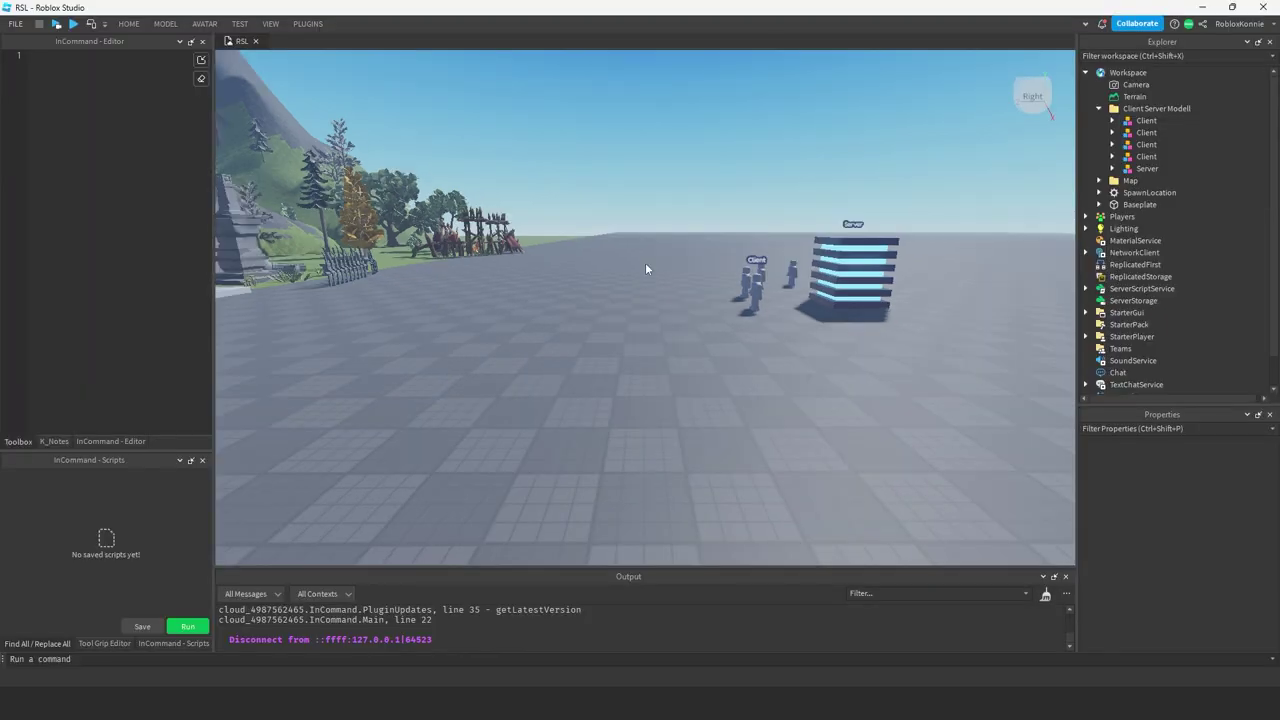
pyautogui.moveTo(645, 262); pyautogui.dragTo(738, 309, button='right')
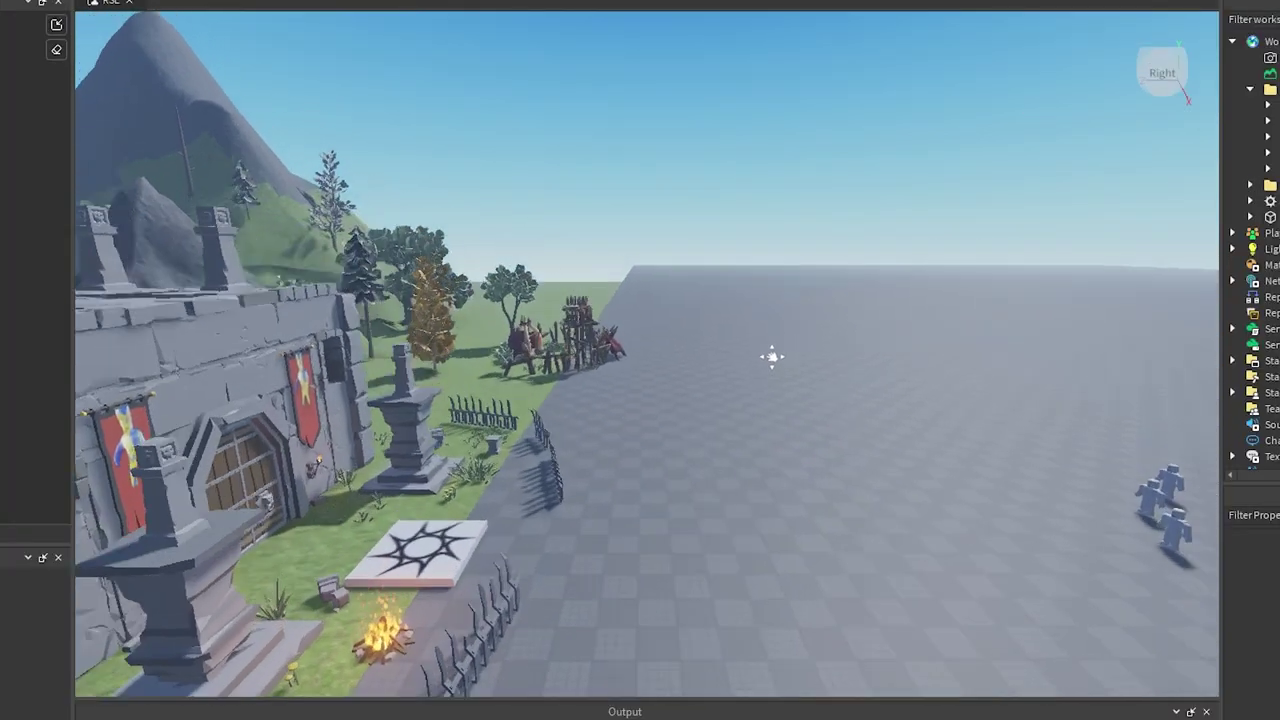
pyautogui.moveTo(771, 356)
pyautogui.mouseDown(button='right')
pyautogui.moveTo(702, 318)
pyautogui.moveTo(723, 322)
pyautogui.mouseUp(button='right')
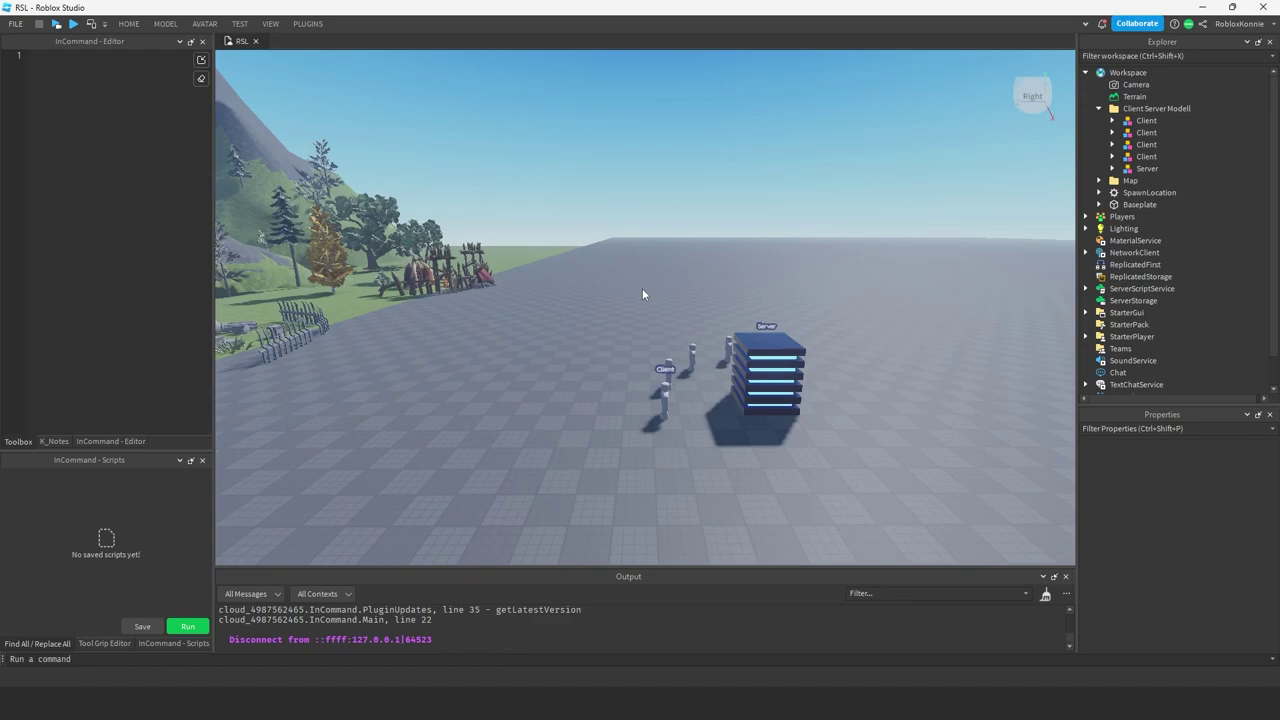
pyautogui.moveTo(724, 330)
pyautogui.mouseDown(button='right')
pyautogui.moveTo(672, 225)
pyautogui.moveTo(567, 284)
pyautogui.moveTo(624, 291)
pyautogui.mouseUp(button='right')
pyautogui.scroll(-5, 623, 292)
pyautogui.scroll(-2, 623, 288)
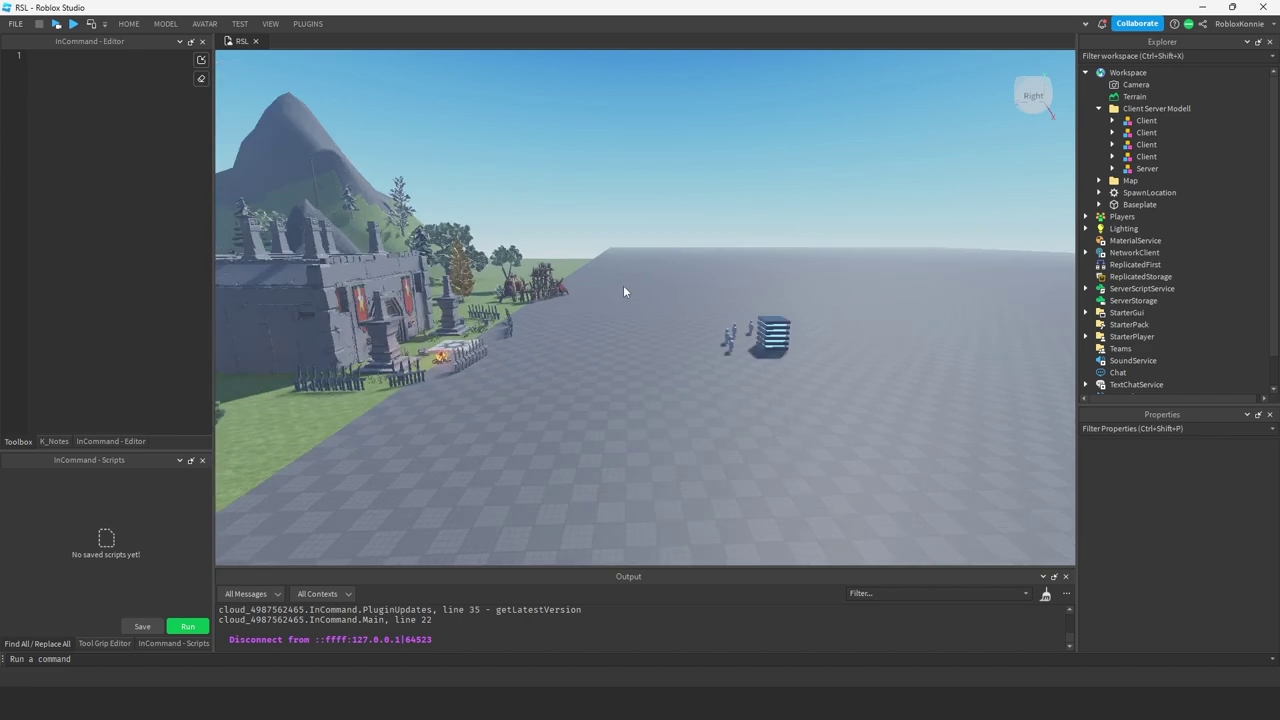
pyautogui.scroll(3, 623, 285)
pyautogui.scroll(-3, 622, 285)
pyautogui.scroll(2, 622, 285)
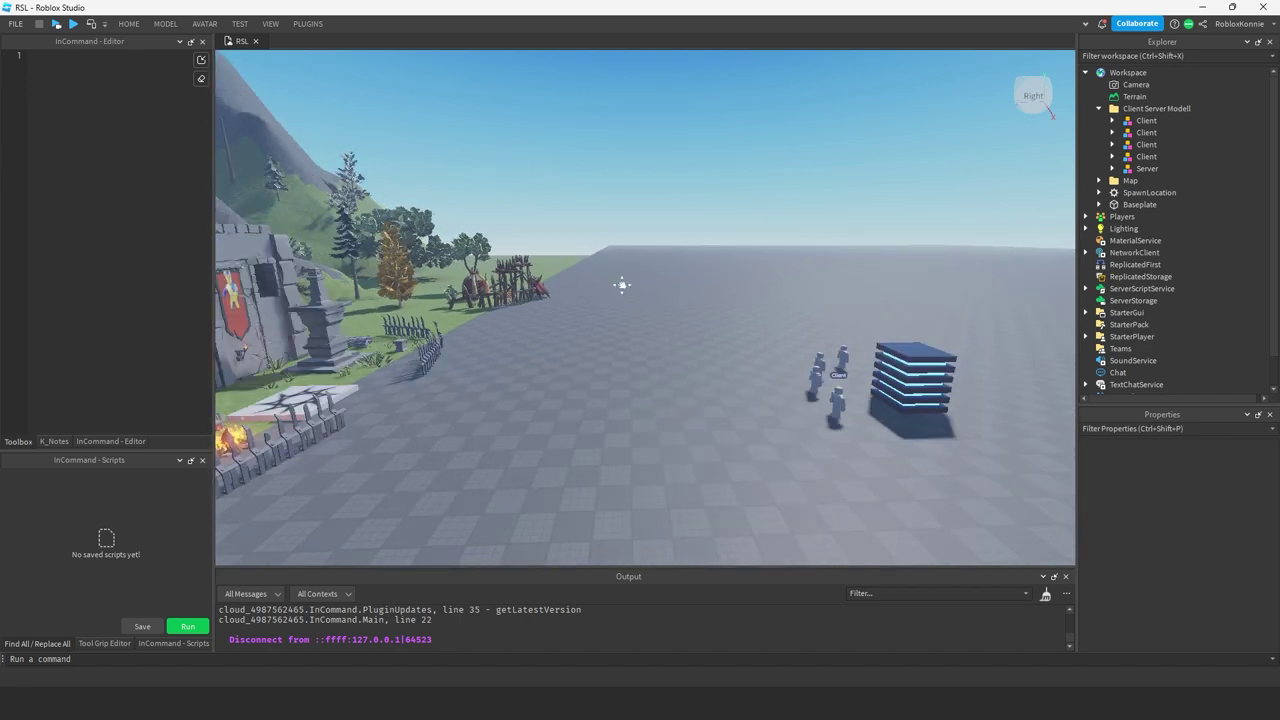
pyautogui.moveTo(622, 284)
pyautogui.mouseDown(button='right')
pyautogui.moveTo(680, 302)
pyautogui.moveTo(708, 291)
pyautogui.mouseUp(button='right')
pyautogui.scroll(-2, 684, 299)
pyautogui.scroll(2, 708, 291)
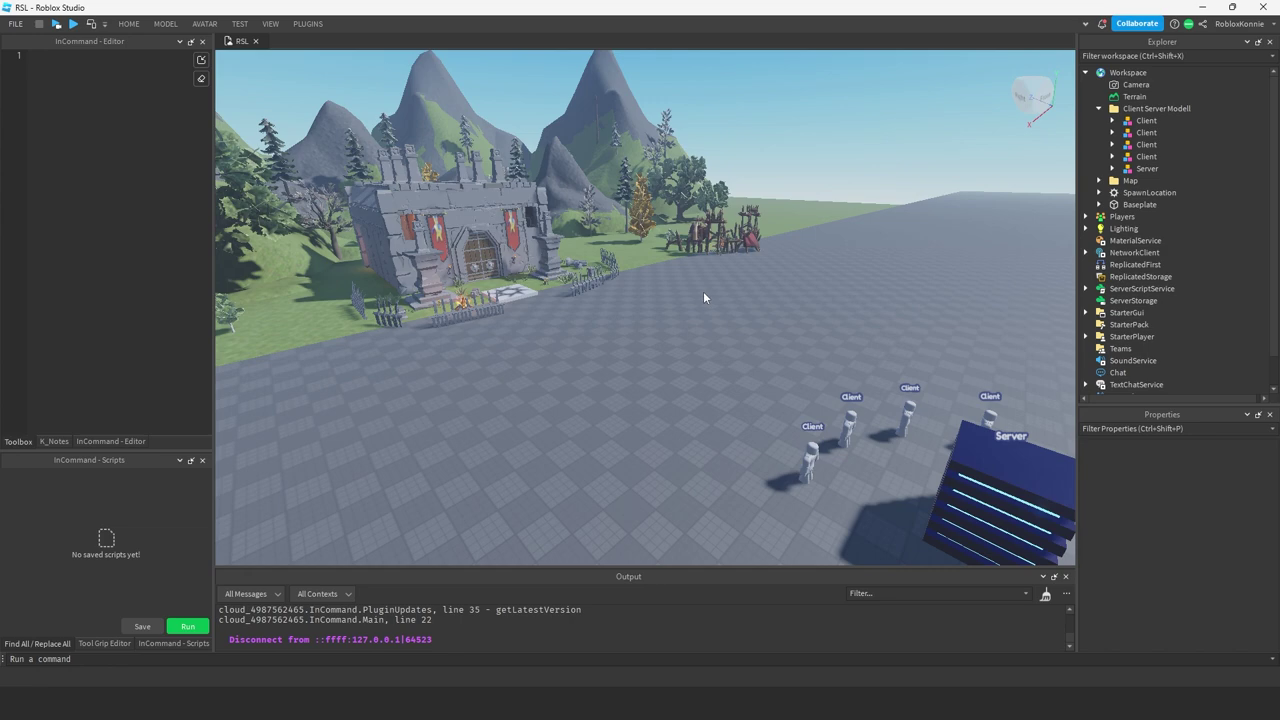
pyautogui.moveTo(703, 291); pyautogui.dragTo(700, 292, button='right')
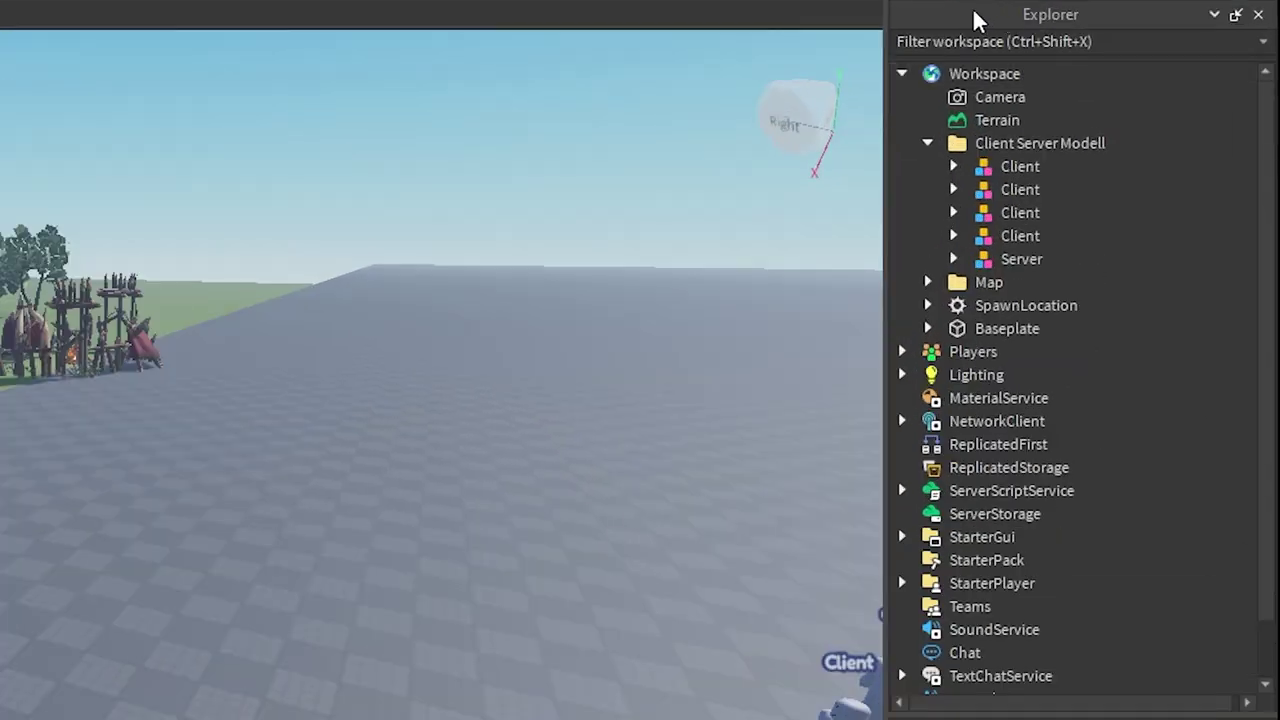
# Step: In Explorer, drag the Server model out of Client Server Modell onto ServerStorage
pyautogui.click(902, 73)
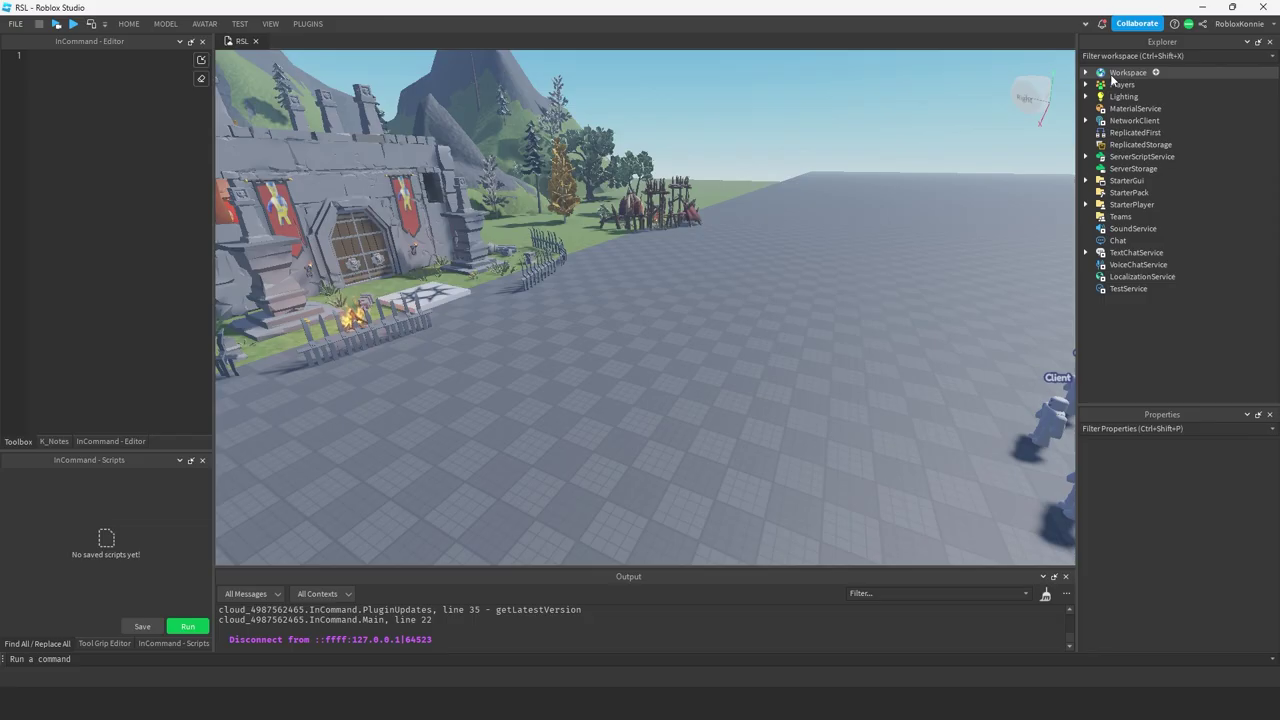
pyautogui.click(1112, 80)
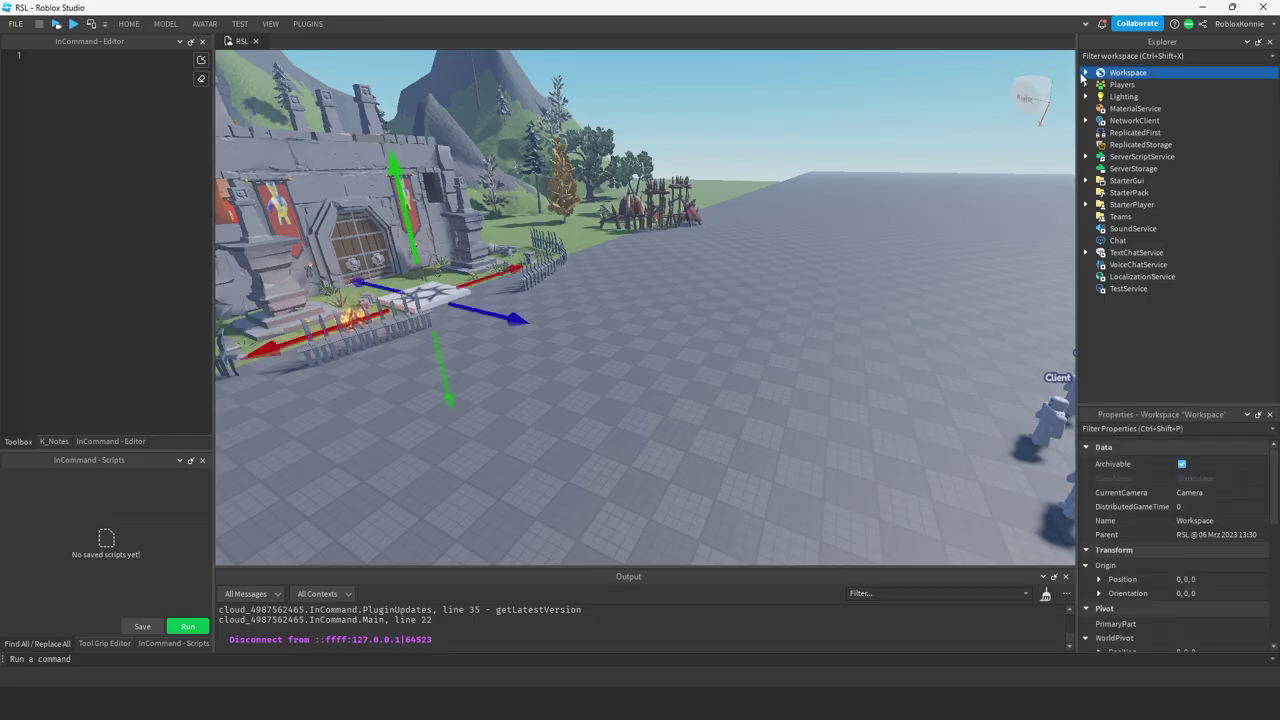
pyautogui.click(1086, 73)
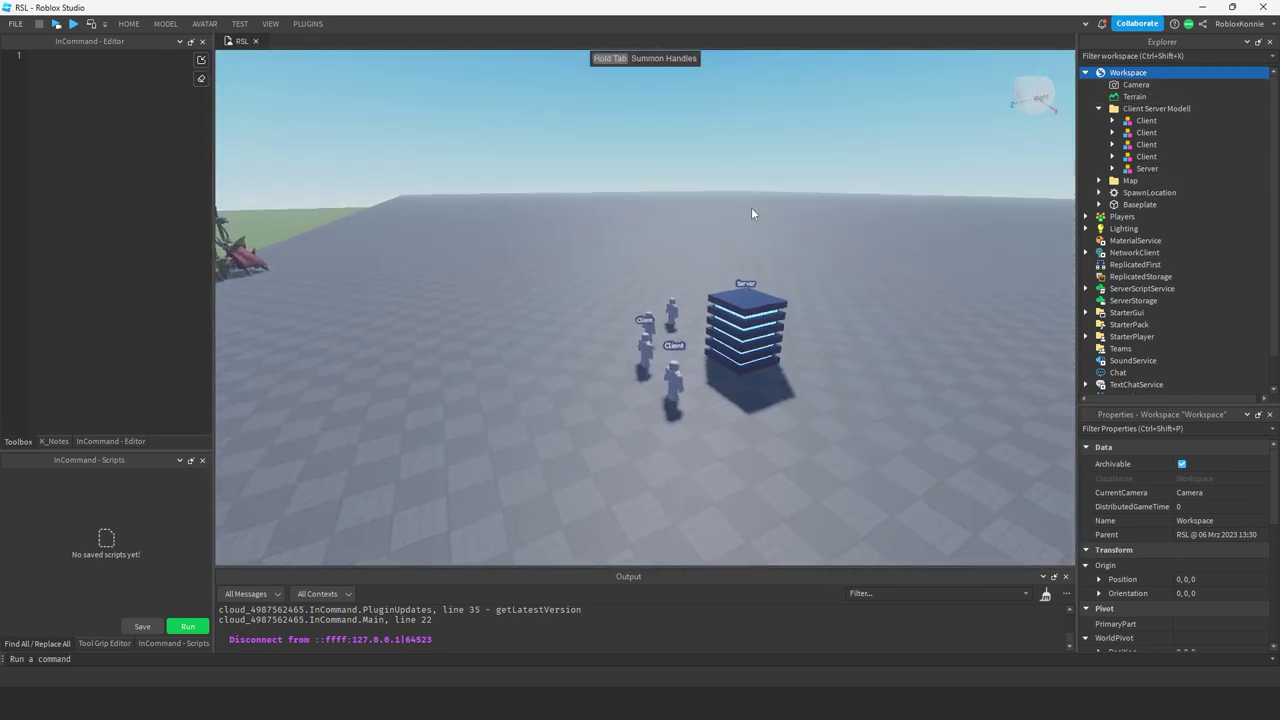
pyautogui.click(1175, 169)
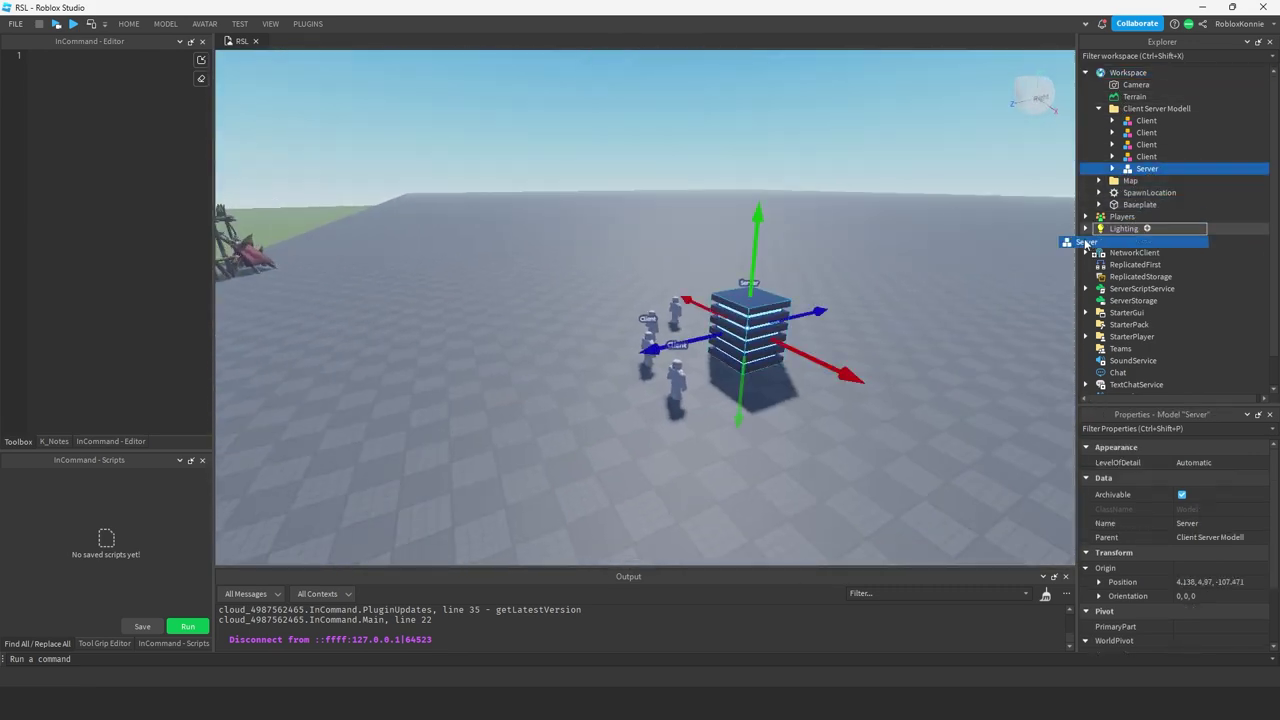
pyautogui.moveTo(1128, 301); pyautogui.dragTo(1130, 300)
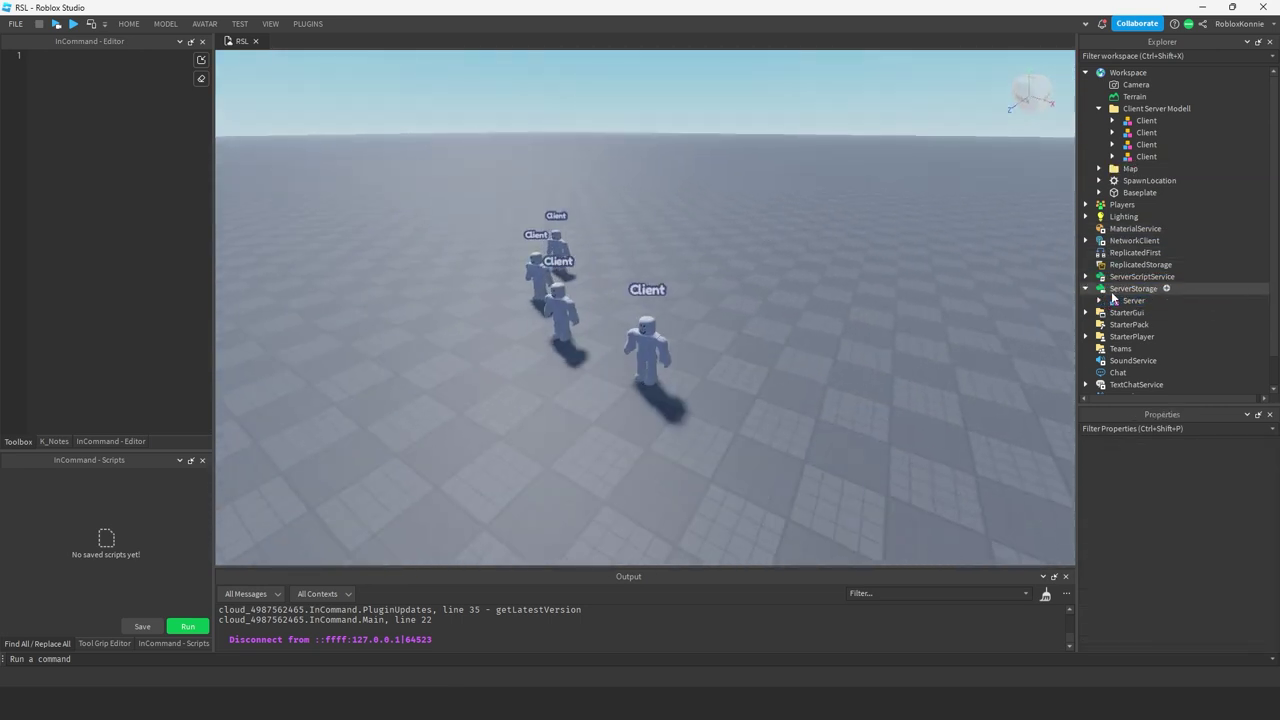
pyautogui.click(1114, 300)
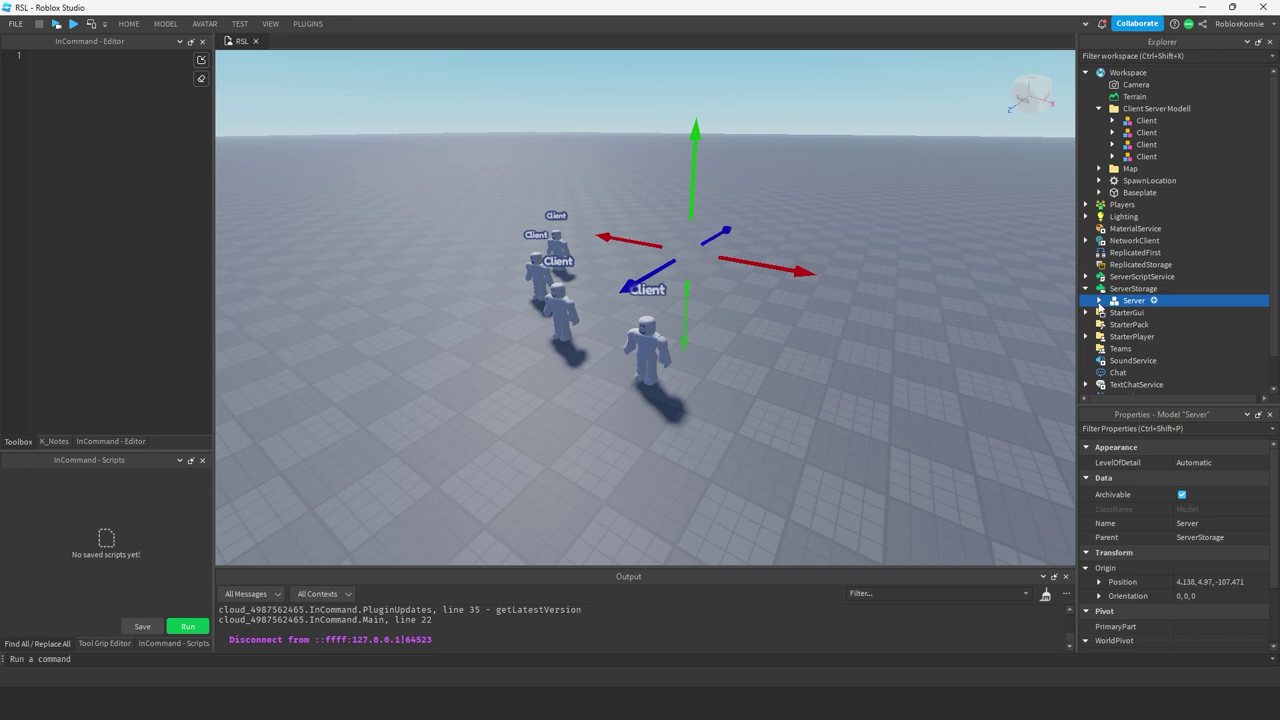
# Step: Undo the move so the Server tower returns beside the Clients, then fly around it
pyautogui.hotkey('ctrl', 'z')
pyautogui.click(962, 292)
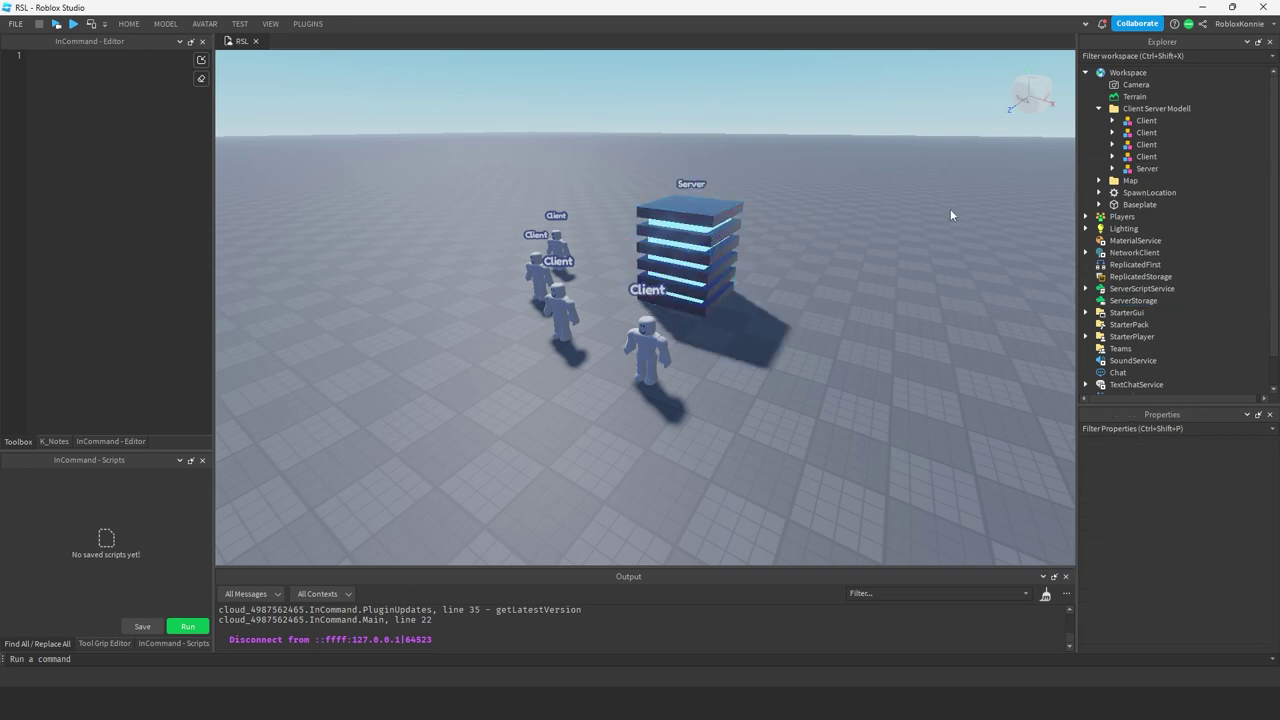
pyautogui.moveTo(950, 208); pyautogui.dragTo(922, 209, button='right')
pyautogui.scroll(-5, 922, 209)
pyautogui.scroll(-3, 835, 130)
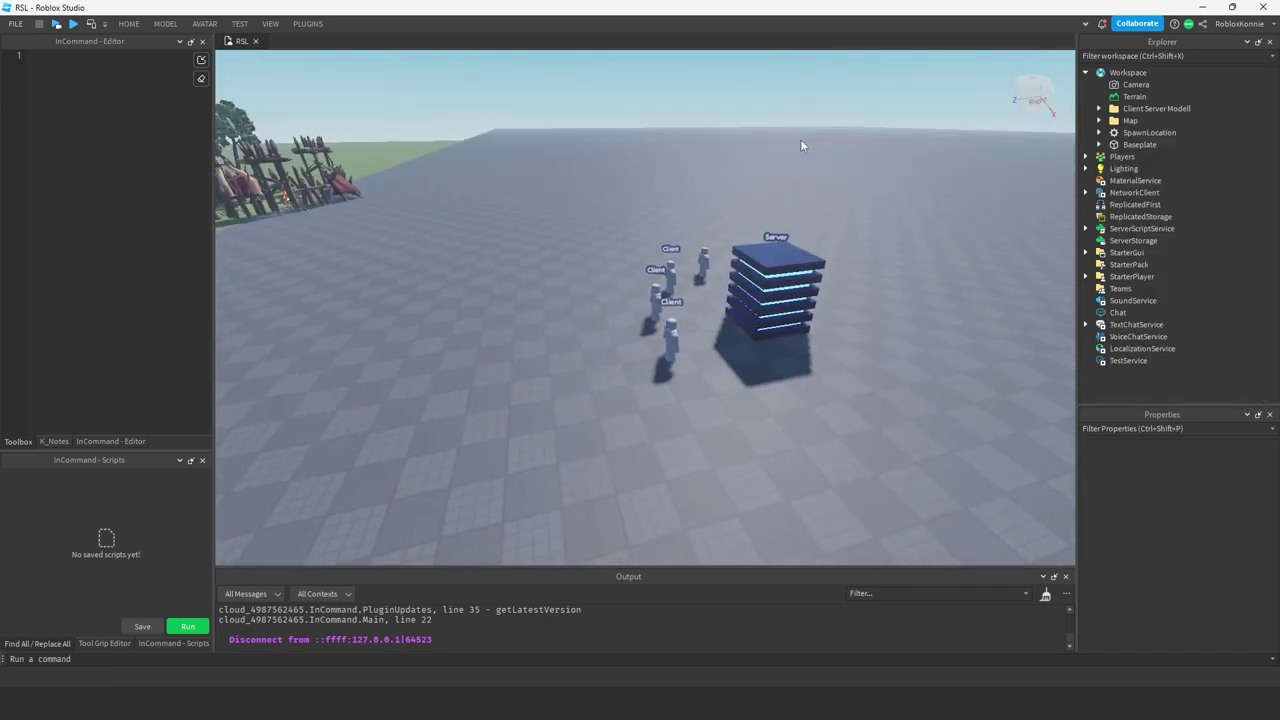
pyautogui.press('a')
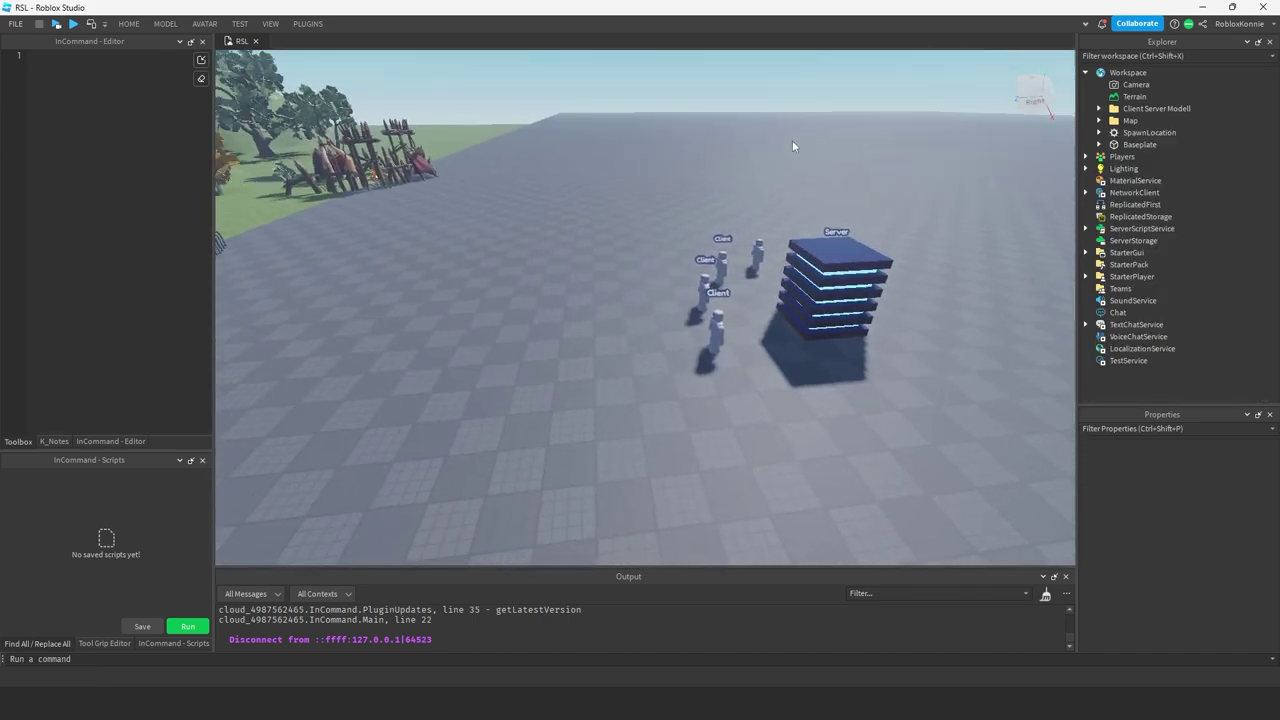
pyautogui.press('s')
pyautogui.press('a')
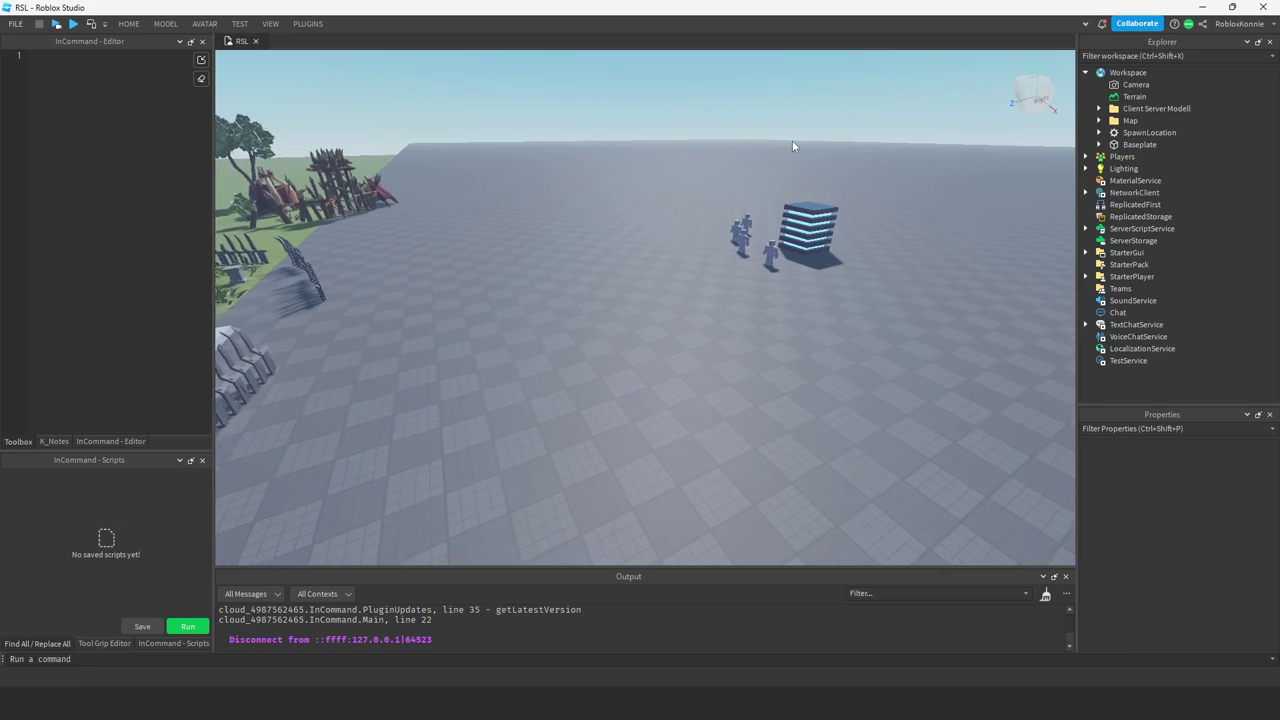
pyautogui.press('w')
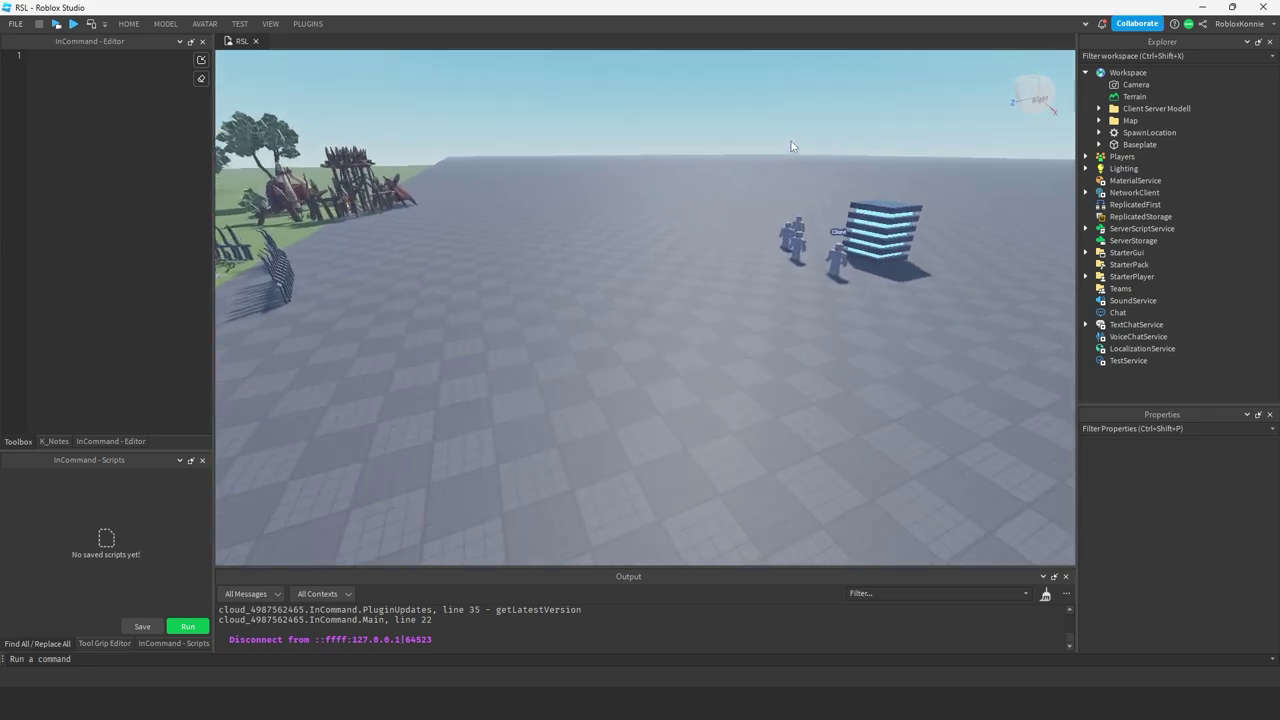
# Step: Select Workspace, Map, SpawnLocation, Baseplate and Terrain in turn in Explorer
pyautogui.click(1128, 72)
pyautogui.click(1130, 120)
pyautogui.click(1130, 132)
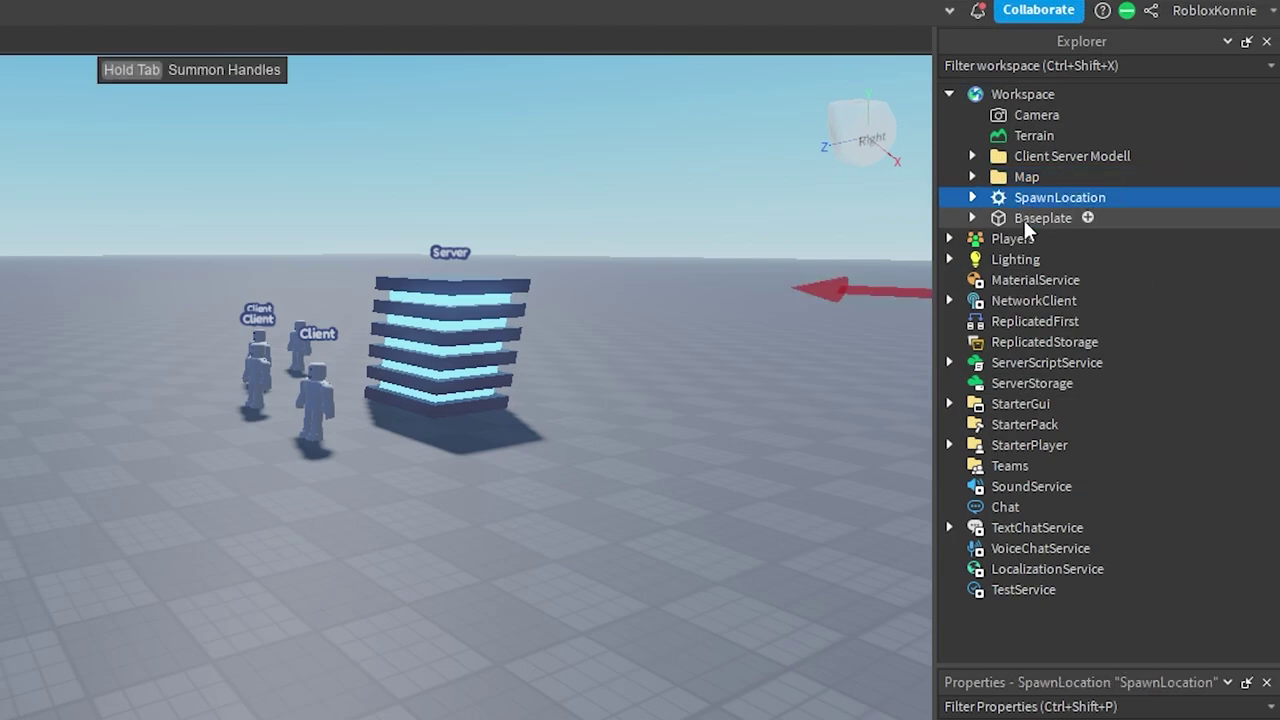
pyautogui.click(1129, 145)
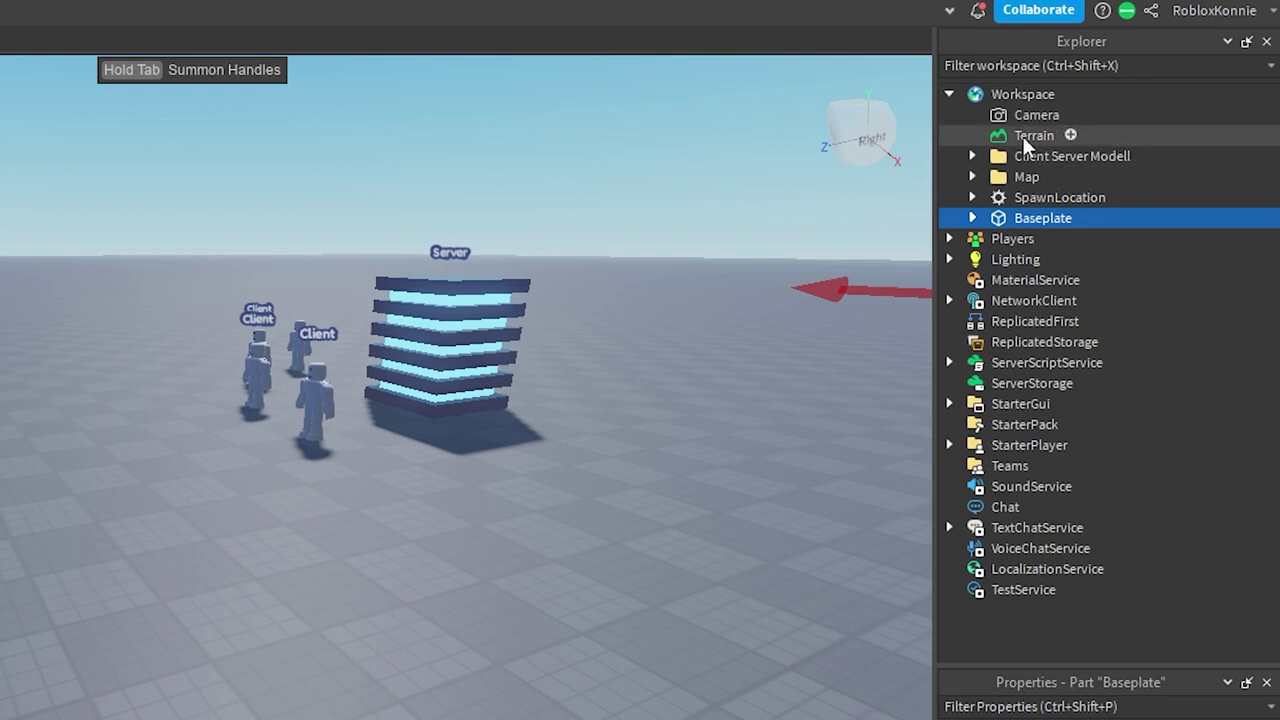
pyautogui.click(1024, 136)
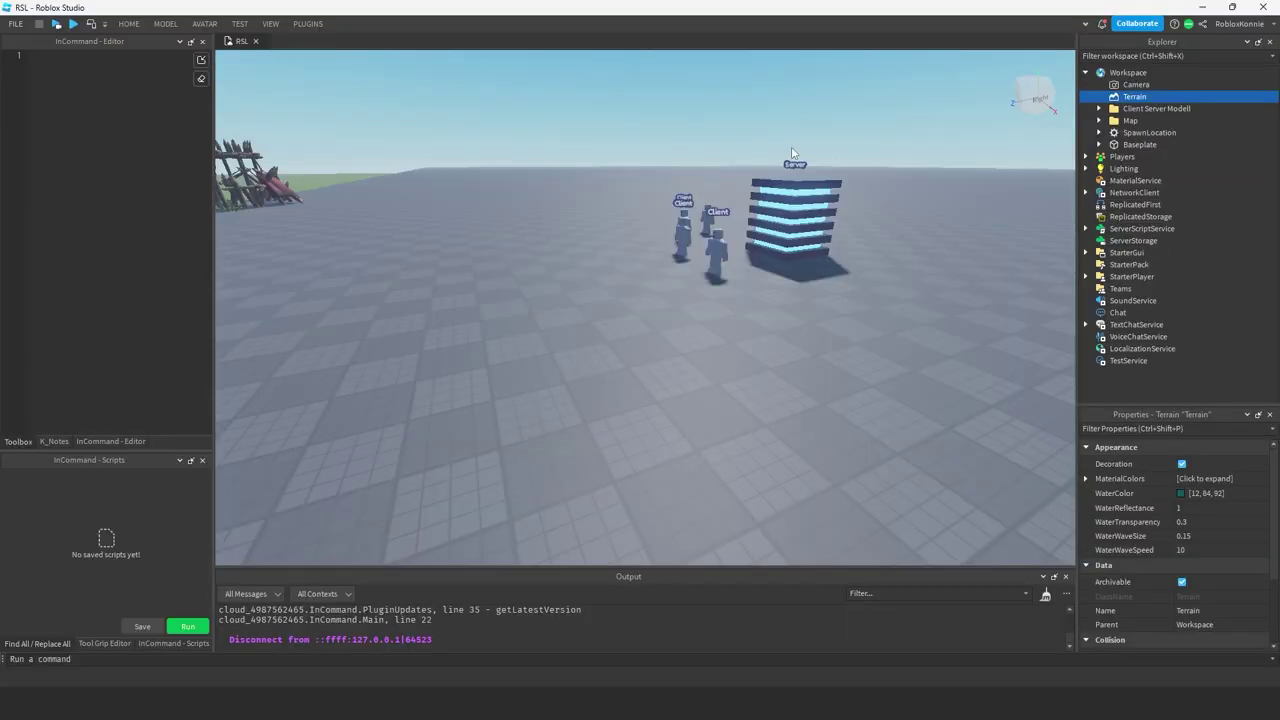
pyautogui.press('a')
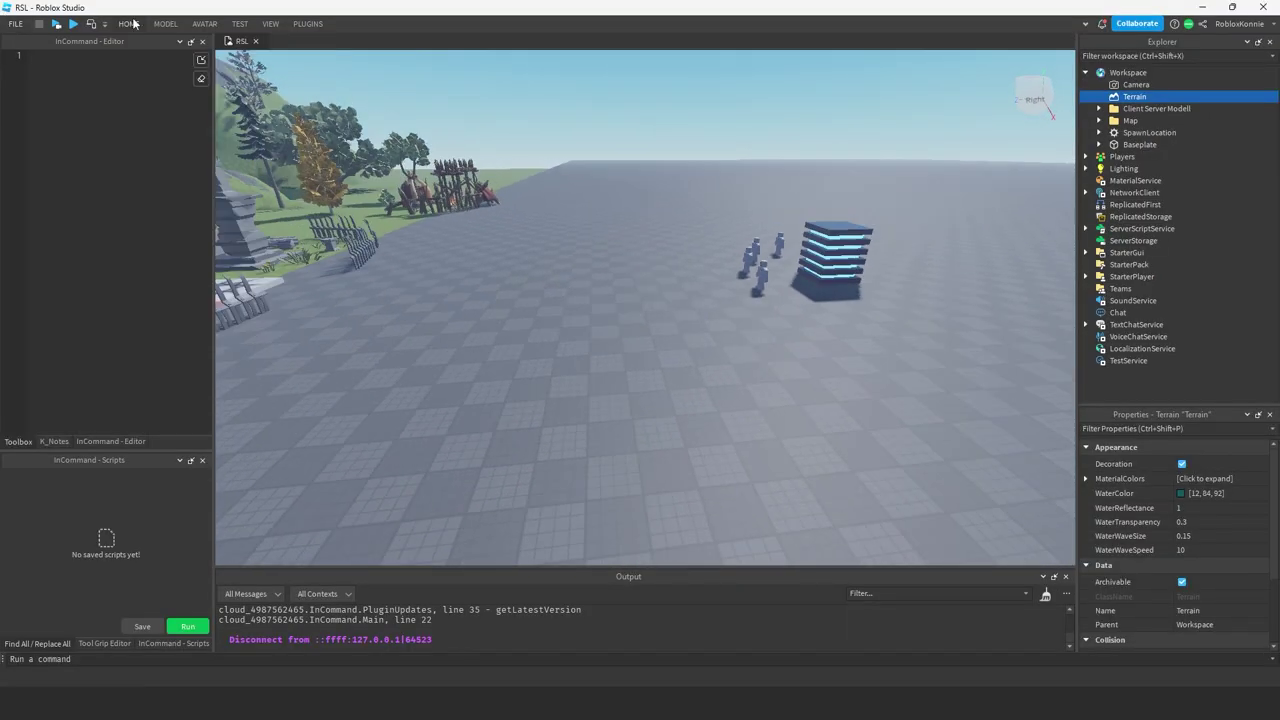
pyautogui.click(166, 24)
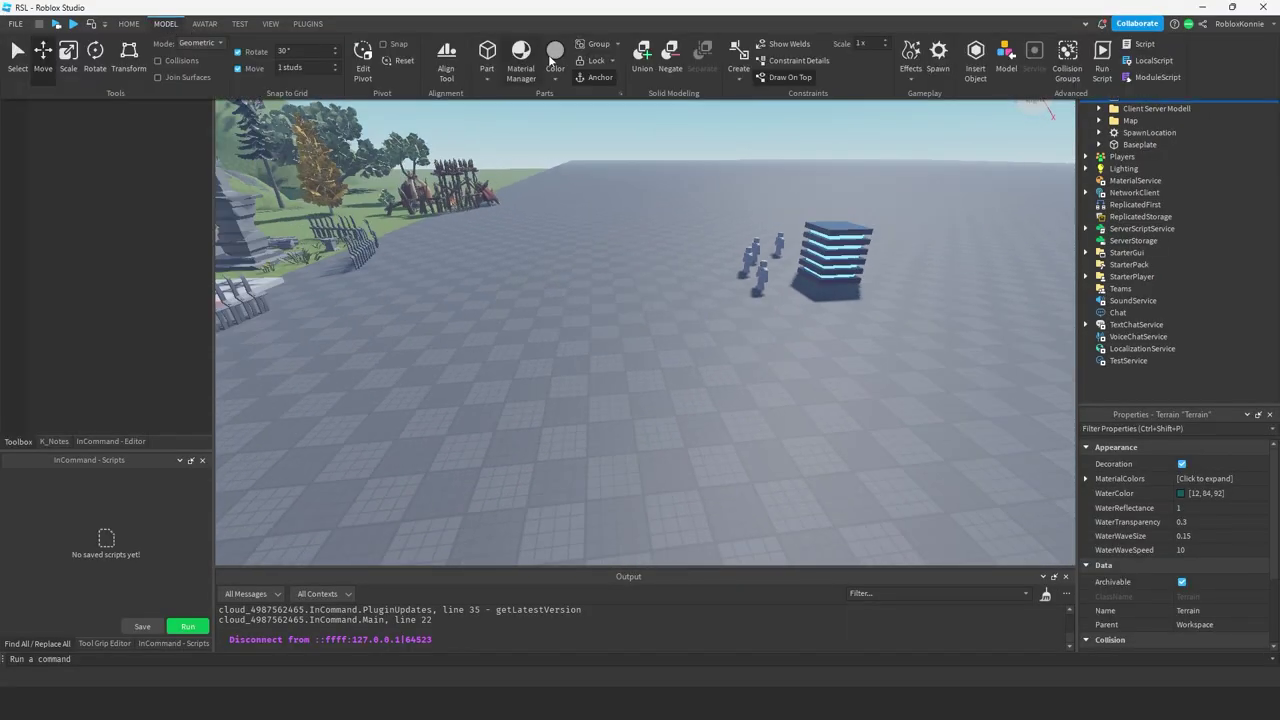
pyautogui.click(134, 24)
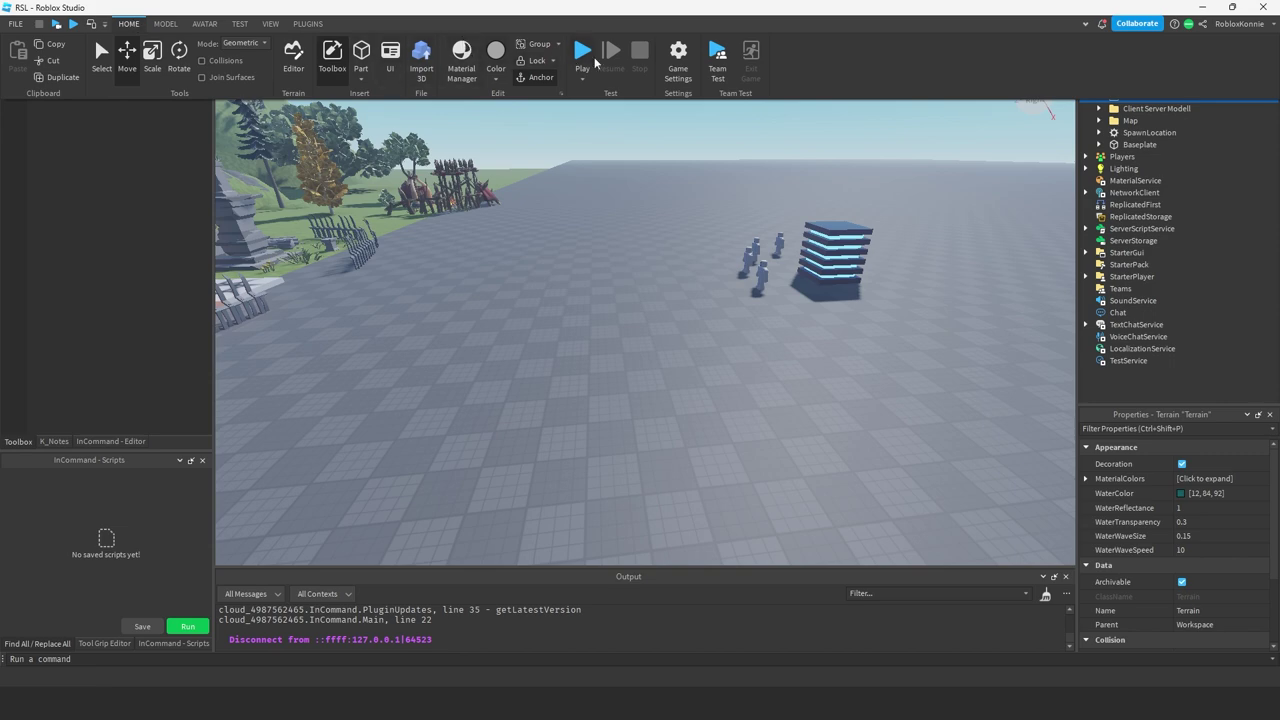
pyautogui.click(293, 55)
pyautogui.click(176, 59)
pyautogui.click(21, 95)
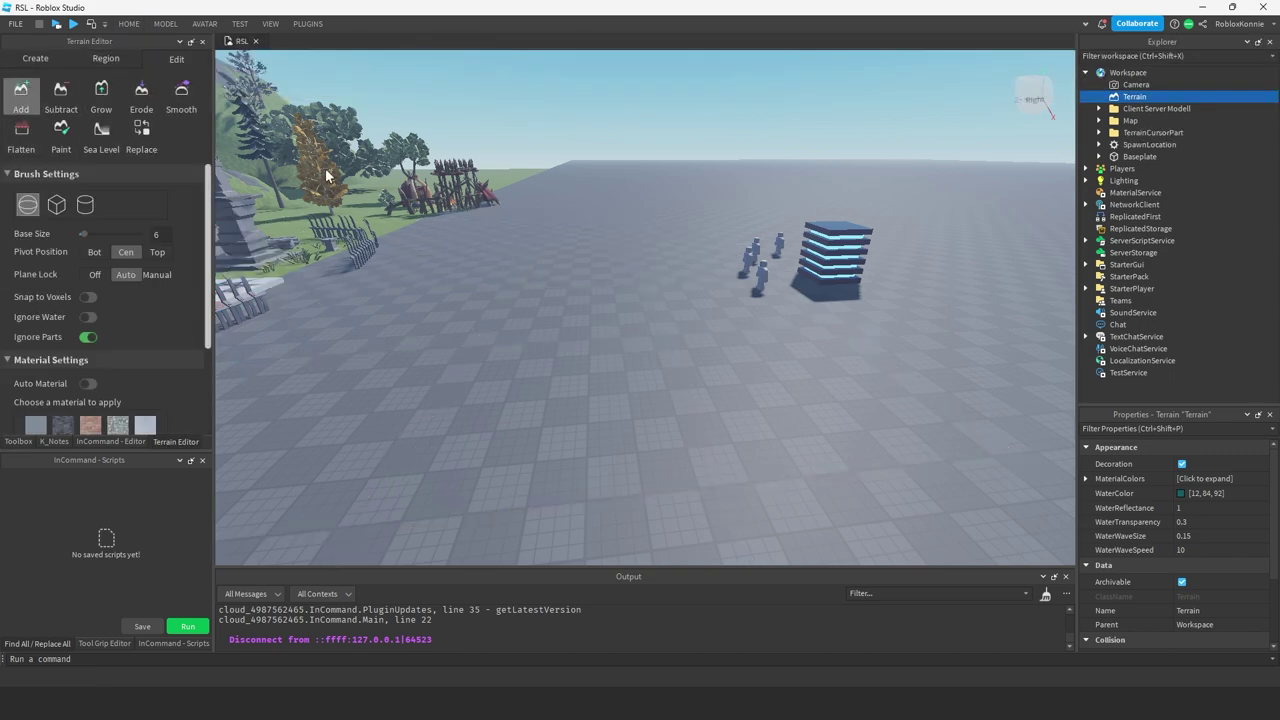
pyautogui.moveTo(531, 186); pyautogui.dragTo(769, 175)
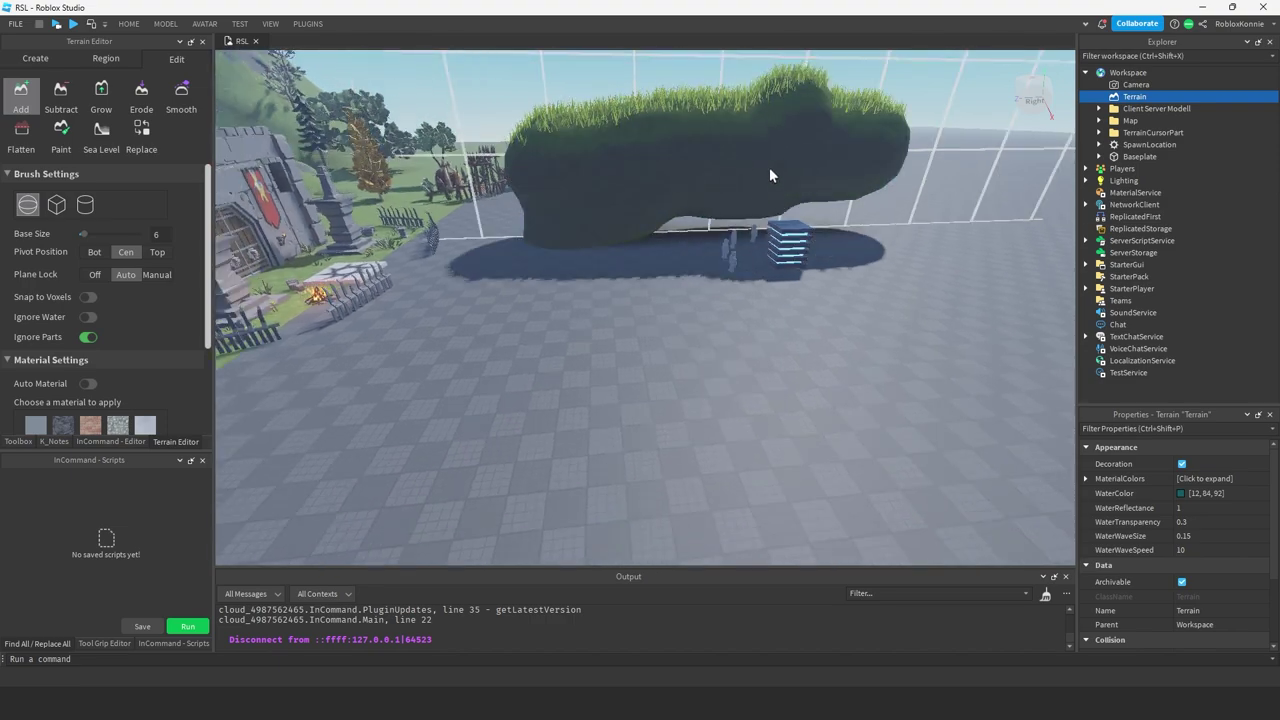
pyautogui.moveTo(769, 175); pyautogui.dragTo(697, 196, button='right')
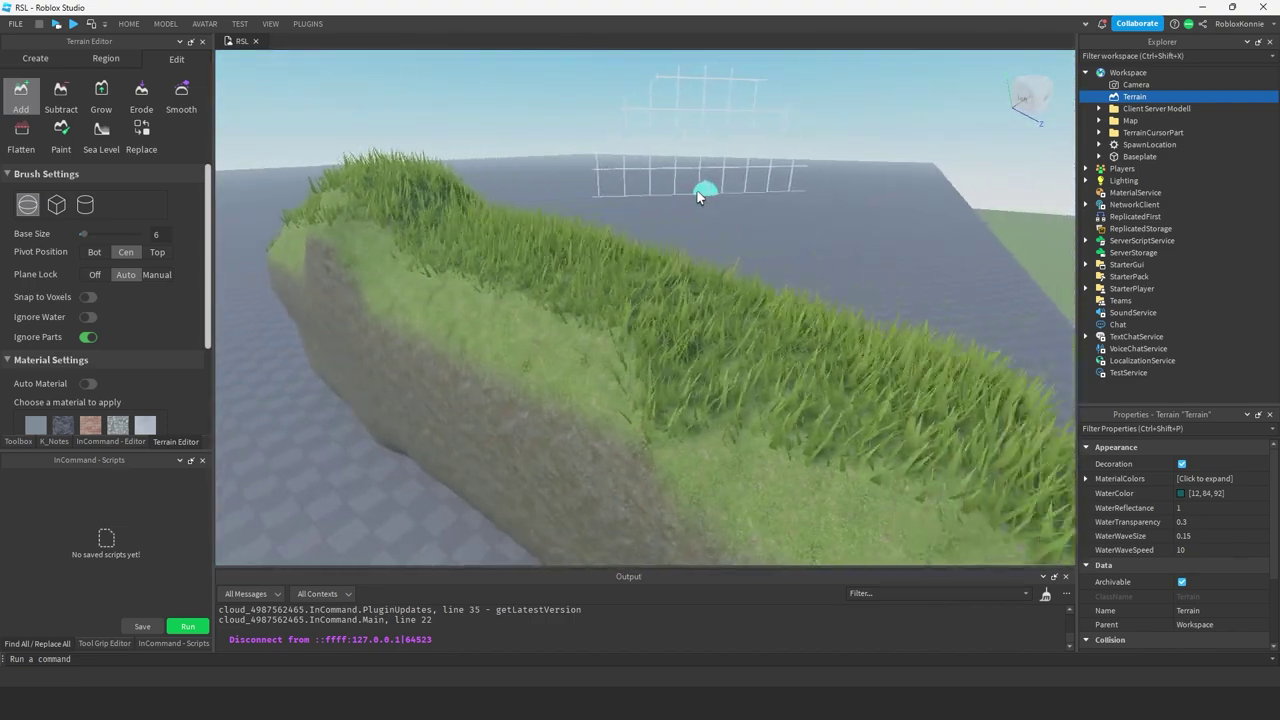
pyautogui.press('f')
pyautogui.click(1135, 84)
pyautogui.click(1122, 97)
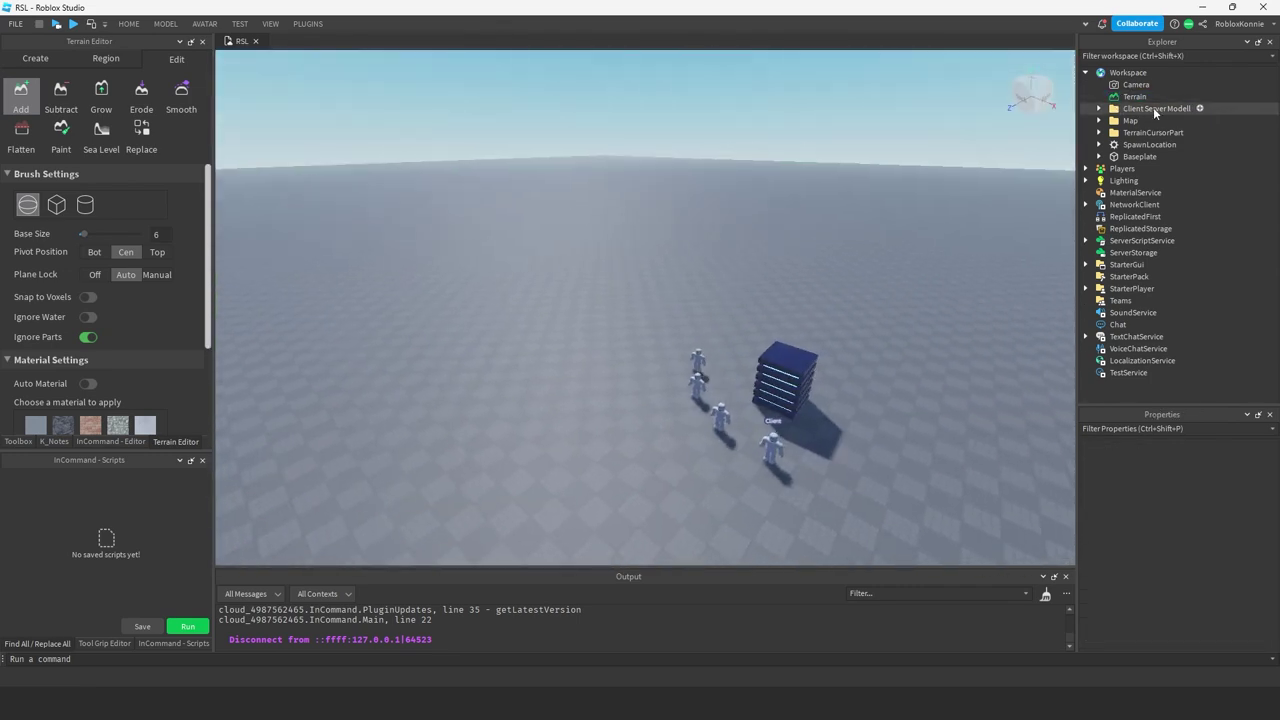
pyautogui.click(1052, 104)
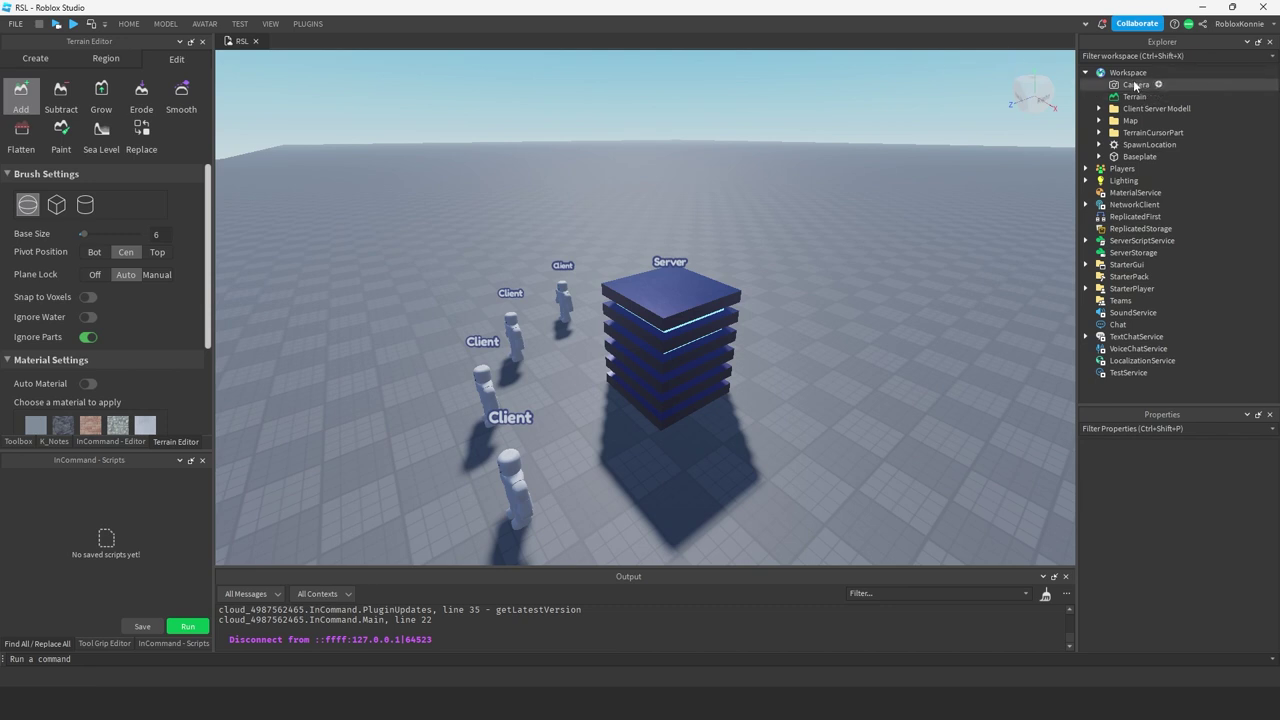
# Step: Close the Terrain Editor and reset the view by deleting the Workspace Camera
pyautogui.click(203, 40)
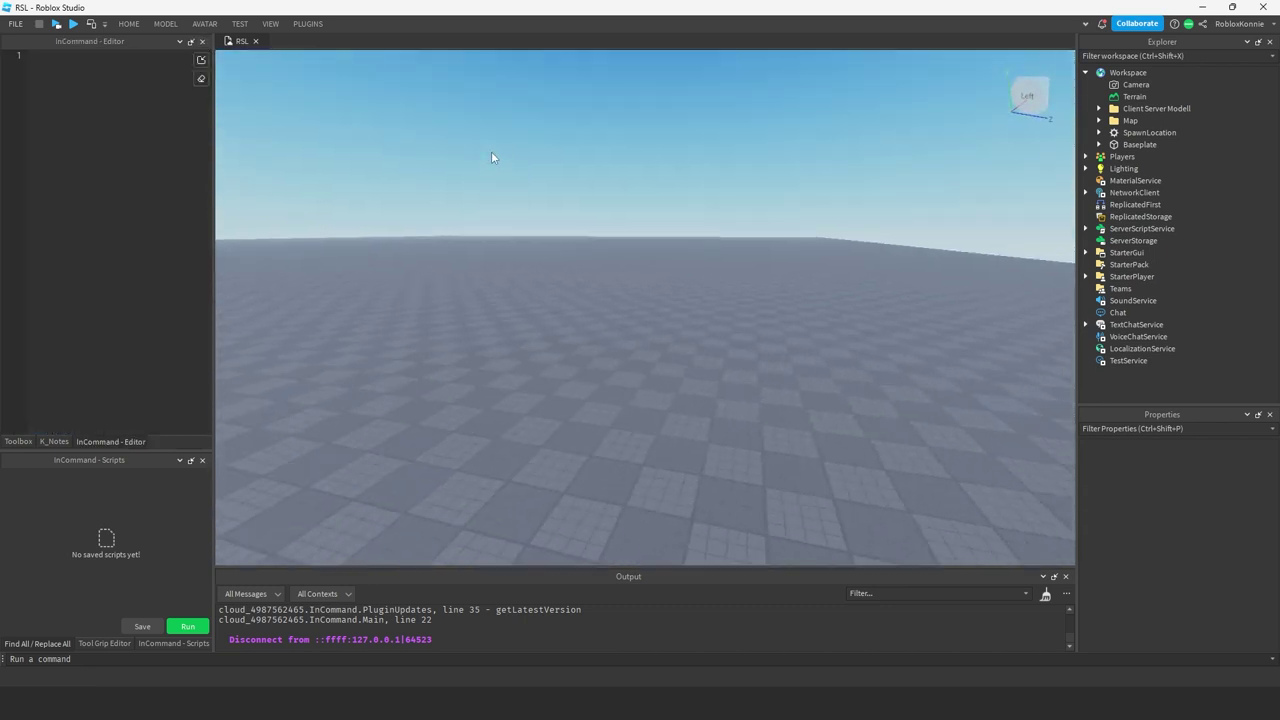
pyautogui.press('e')
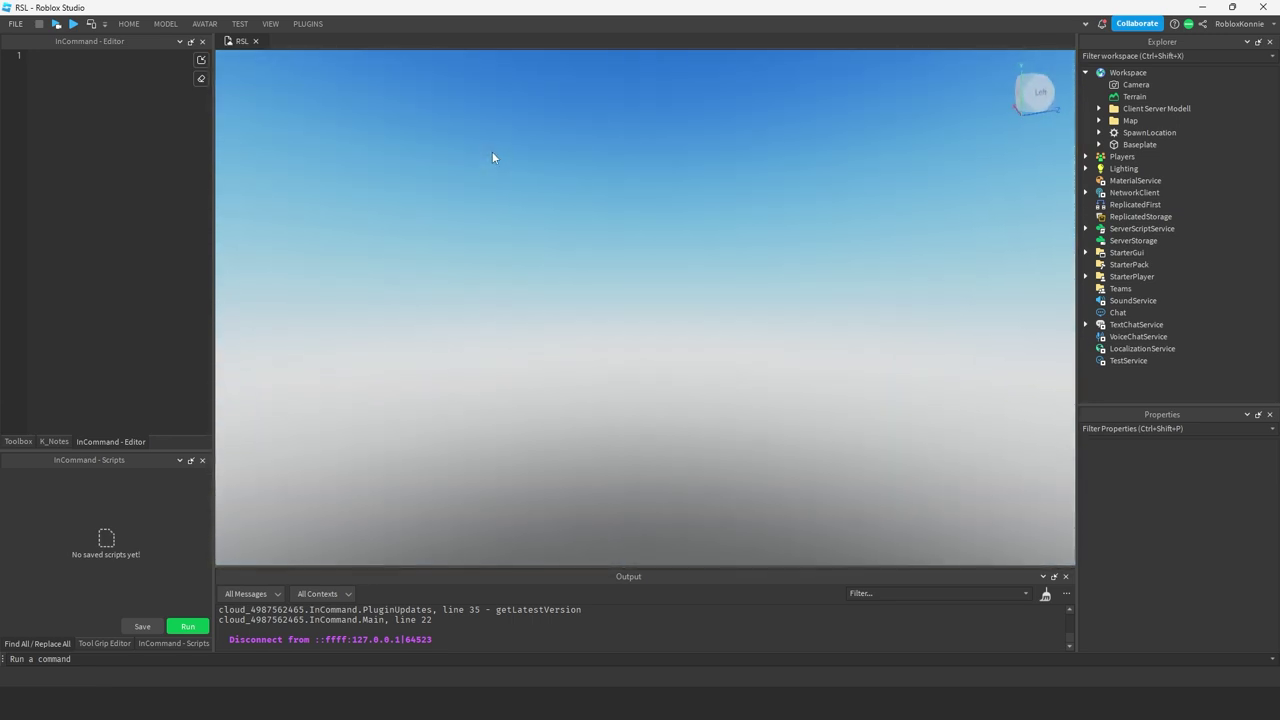
pyautogui.click(1128, 86)
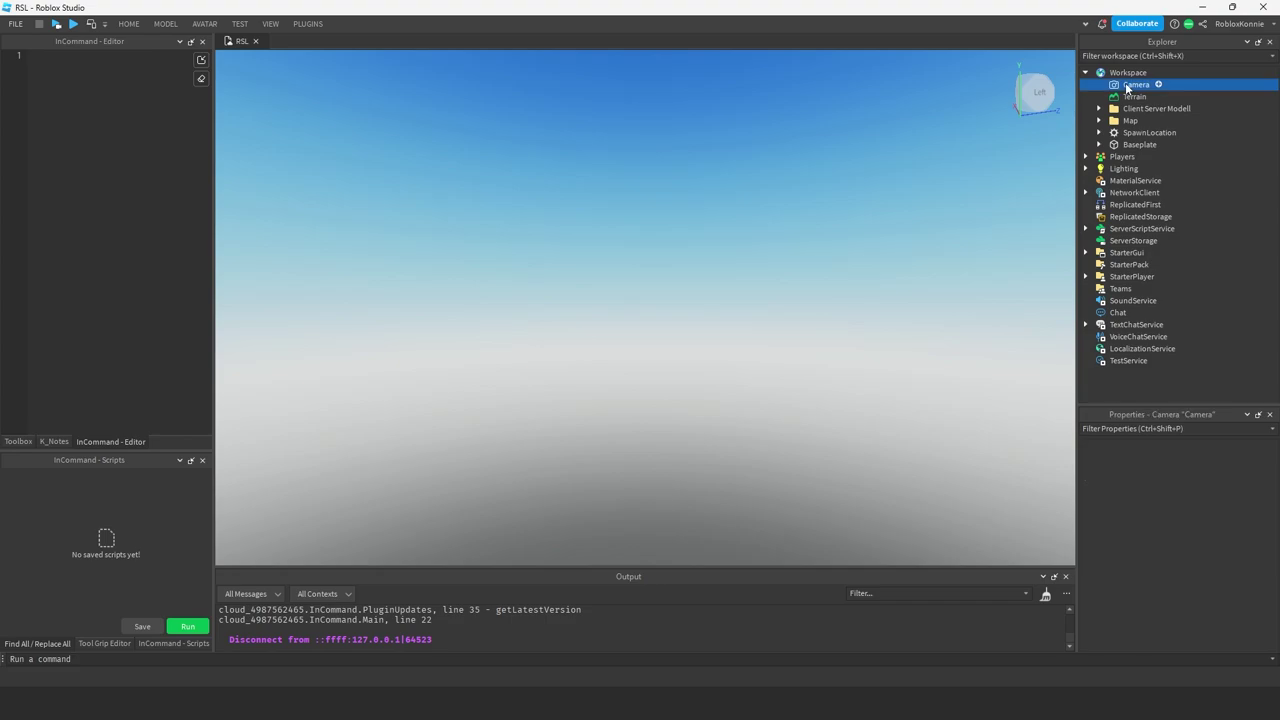
pyautogui.press('Delete')
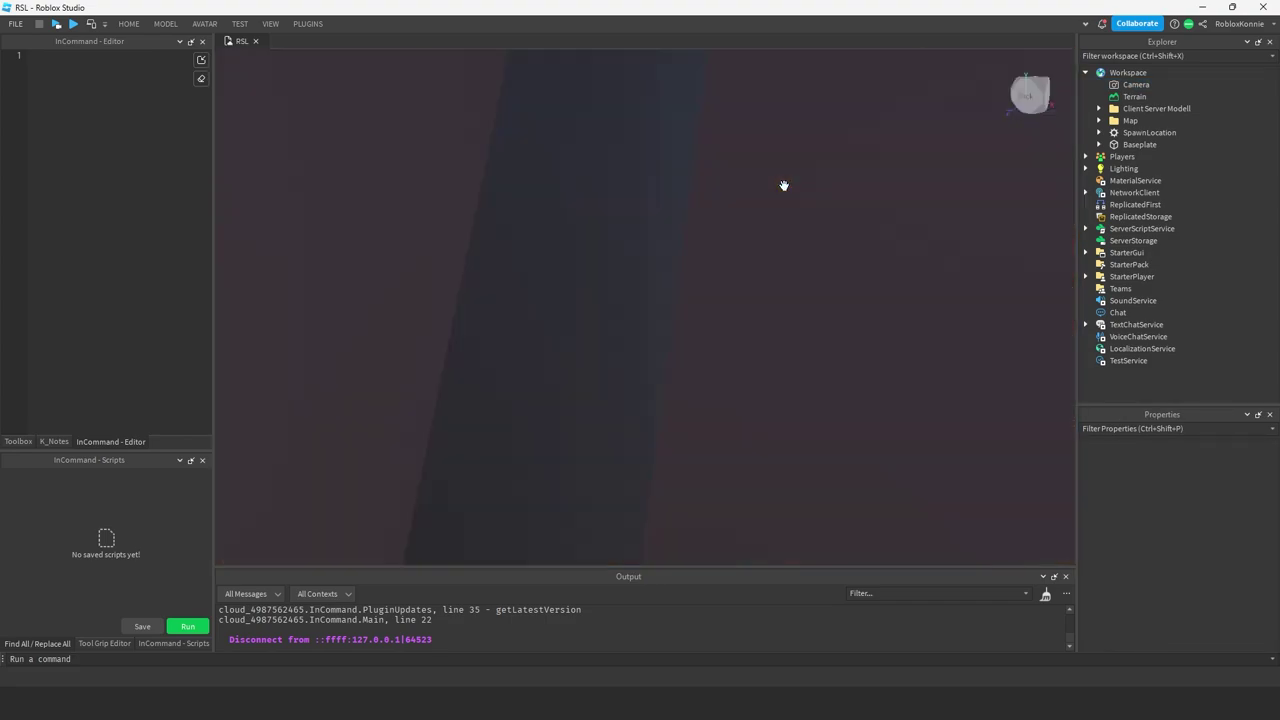
# Step: Turn the view past the castle, then frame the Baseplate and look down on it
pyautogui.moveTo(783, 186); pyautogui.dragTo(783, 186, button='middle')
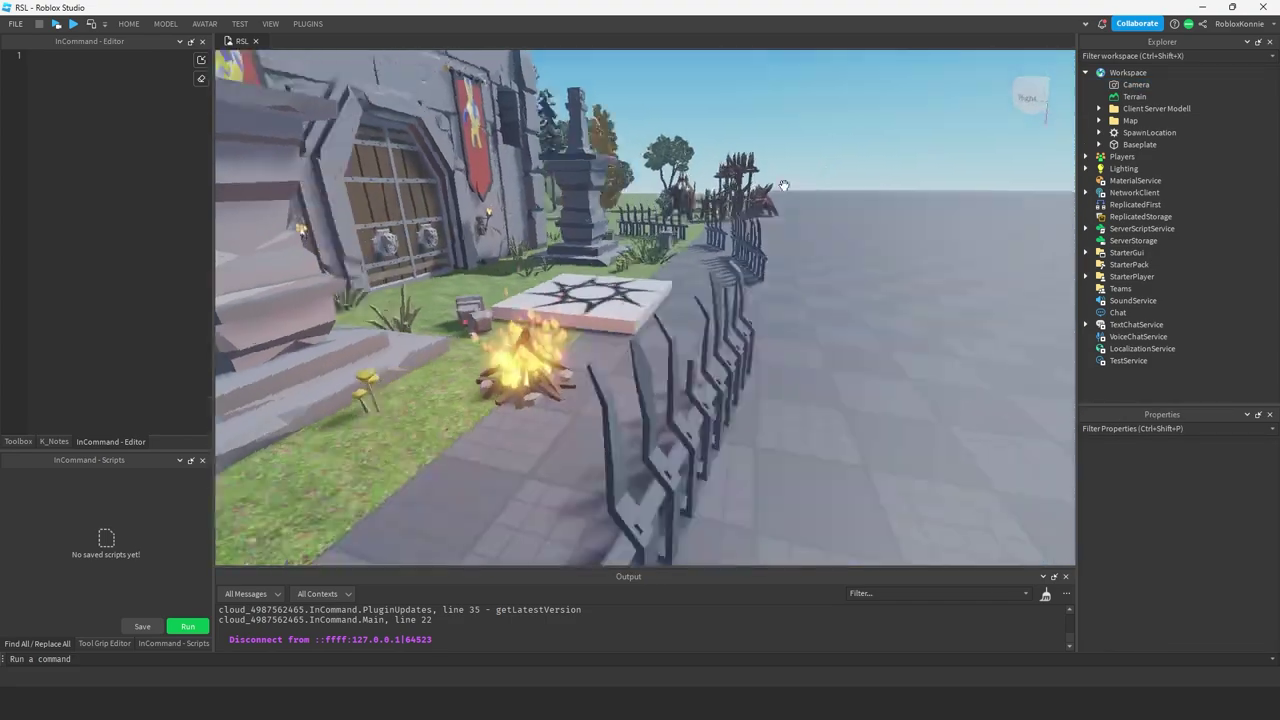
pyautogui.moveTo(783, 186); pyautogui.dragTo(783, 186, button='right')
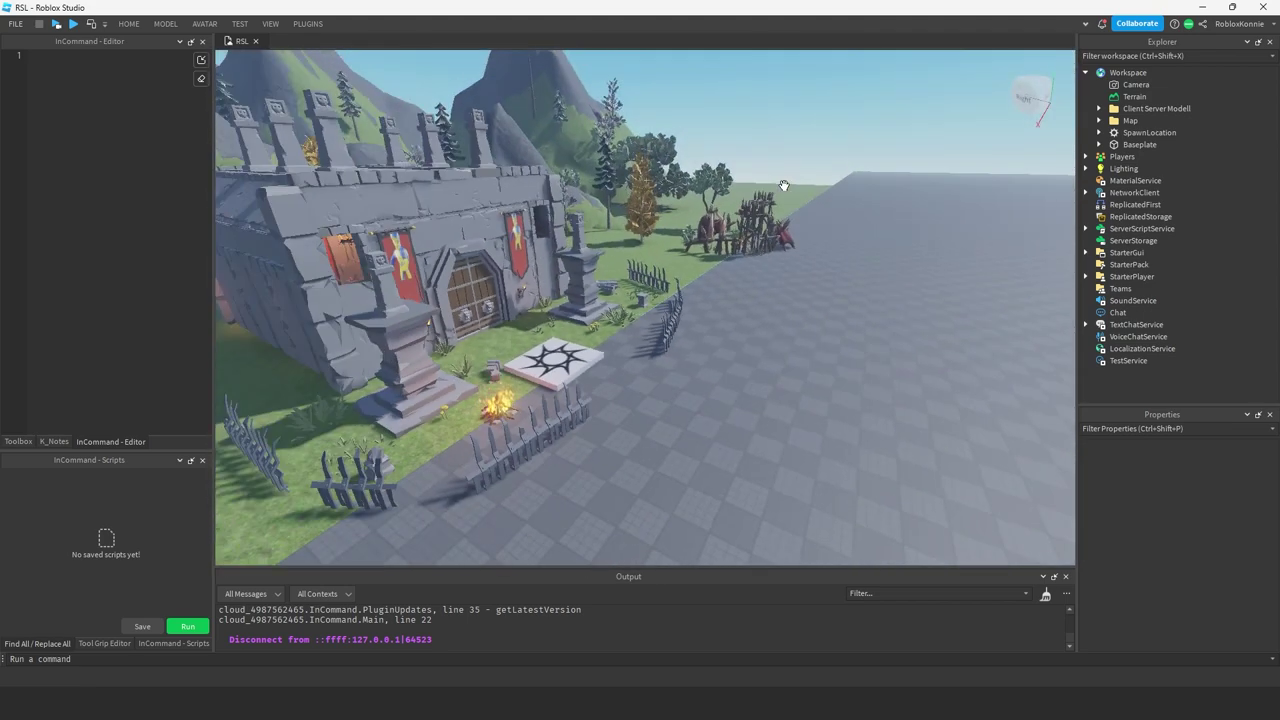
pyautogui.moveTo(783, 186); pyautogui.dragTo(704, 200, button='right')
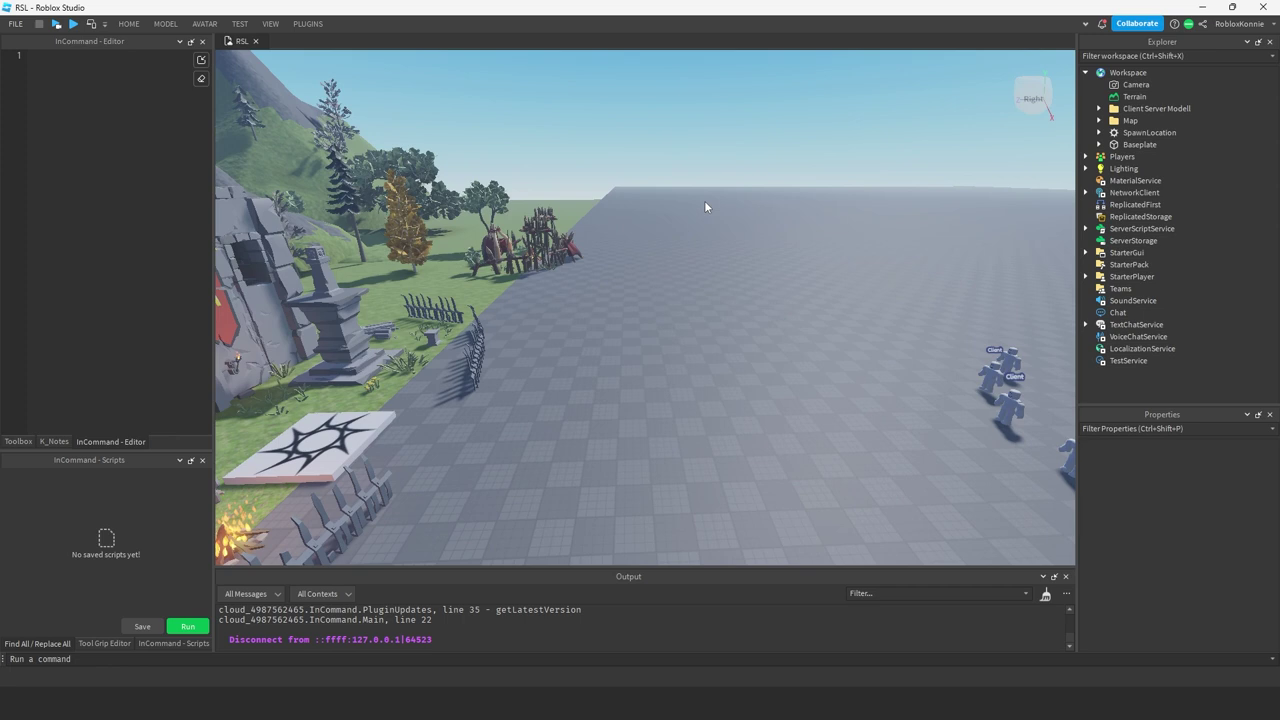
pyautogui.click(1138, 144)
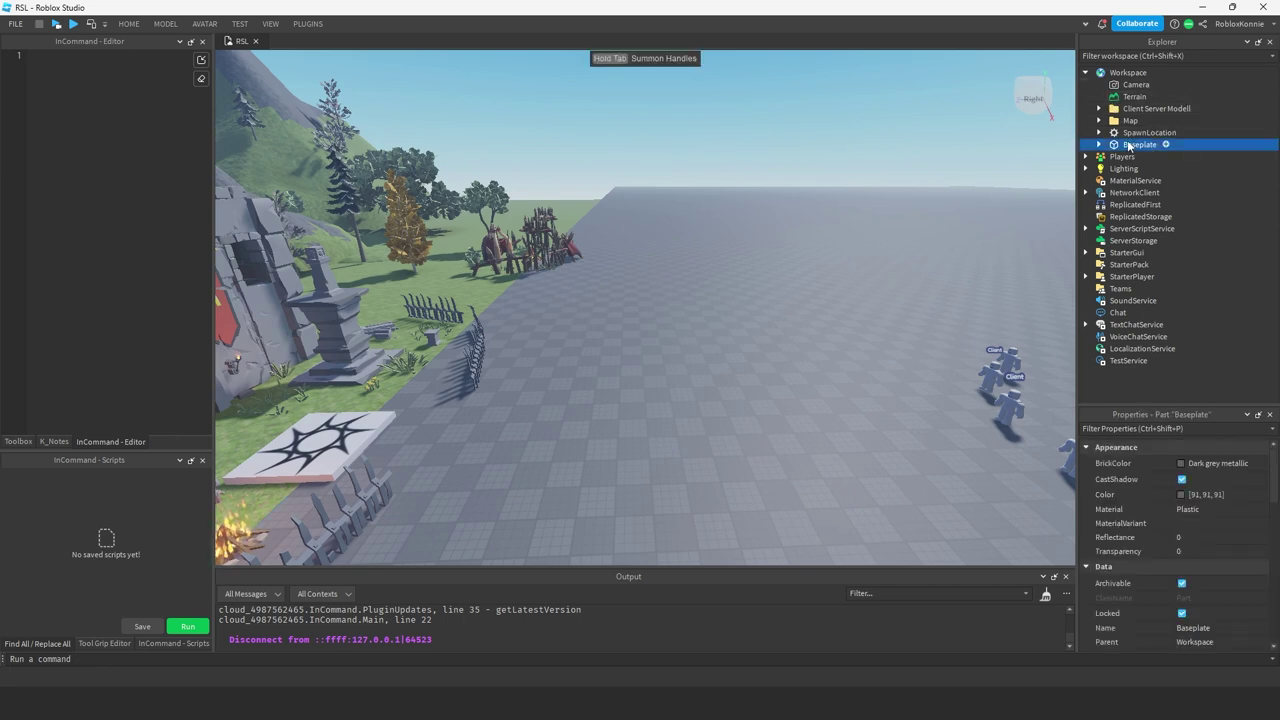
pyautogui.press('f')
pyautogui.moveTo(698, 142); pyautogui.dragTo(698, 142, button='right')
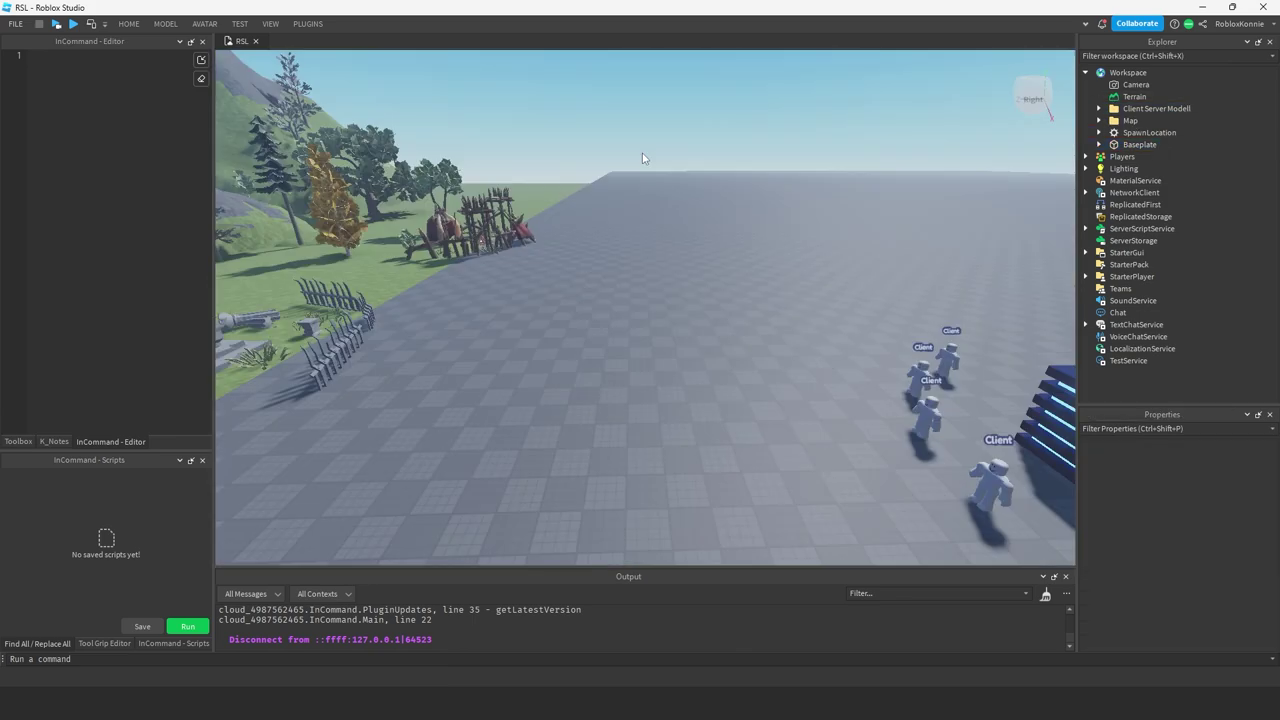
pyautogui.click(643, 158)
pyautogui.moveTo(643, 158); pyautogui.dragTo(642, 158, button='right')
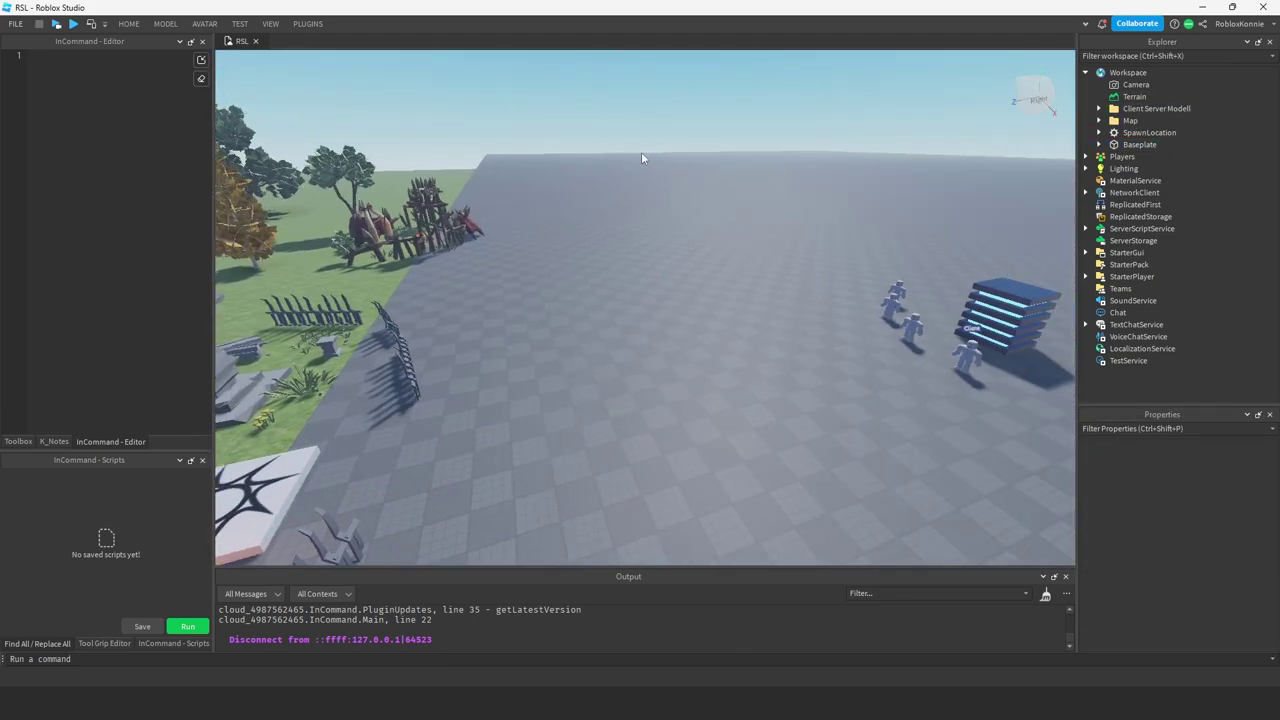
pyautogui.click(1133, 85)
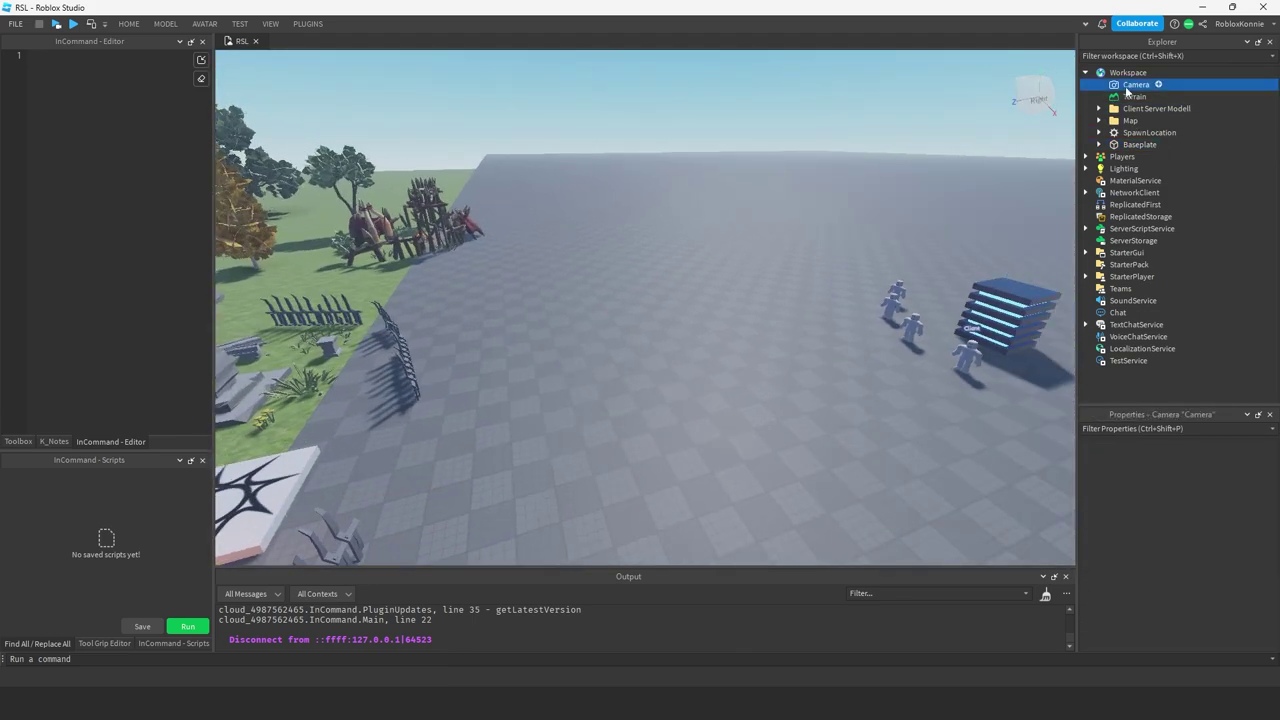
pyautogui.click(1132, 108)
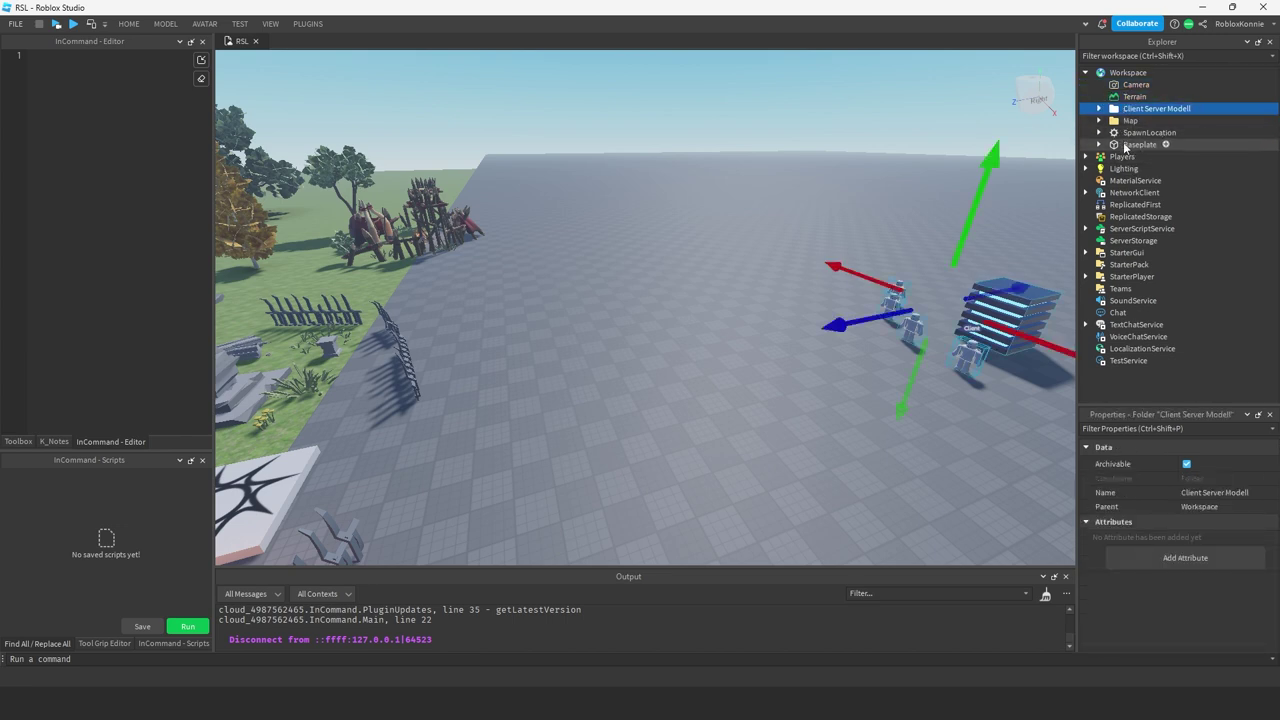
pyautogui.keyDown('shift'); pyautogui.click(1147, 144); pyautogui.keyUp('shift')
pyautogui.press('f')
pyautogui.press('Delete')
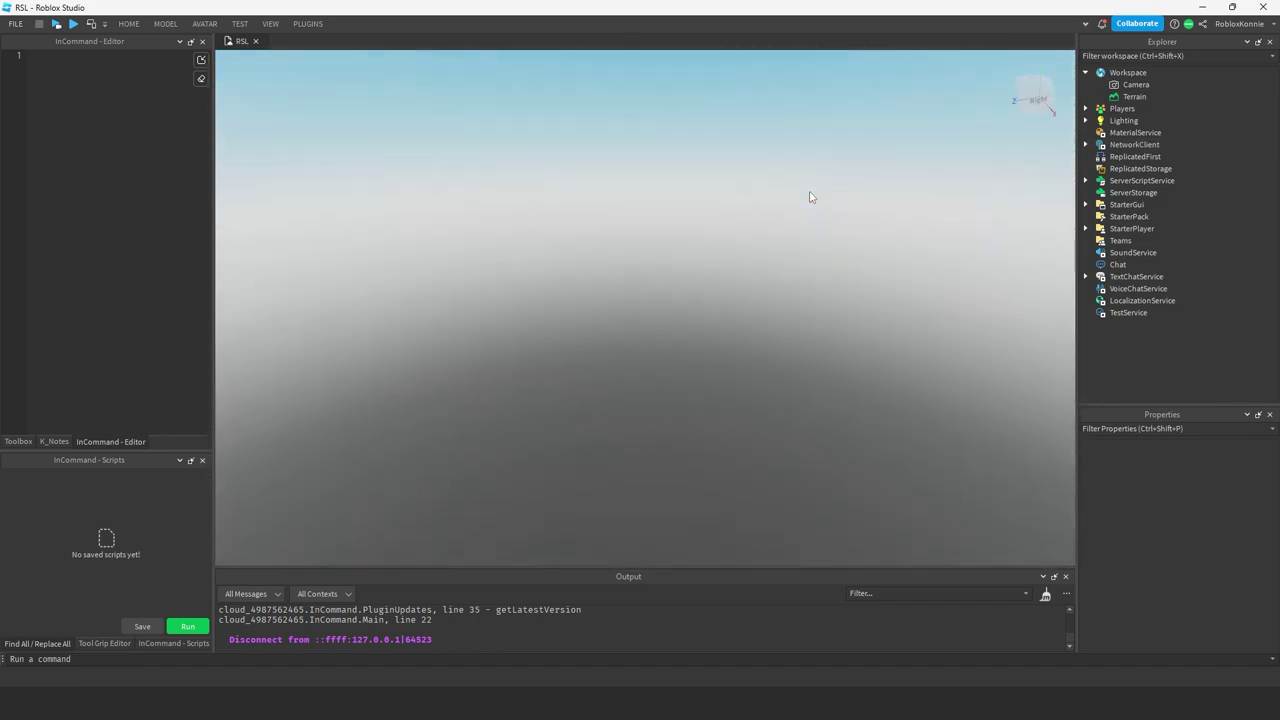
pyautogui.hotkey('ctrl', 'z')
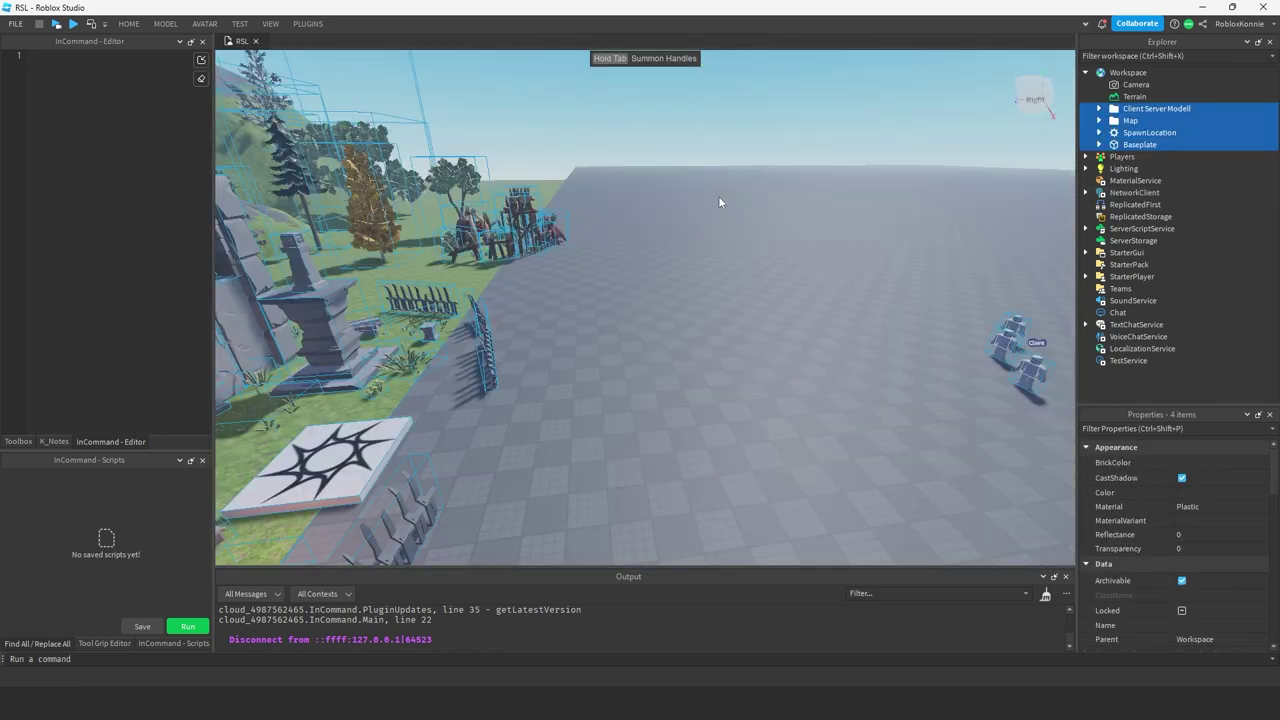
pyautogui.click(787, 152)
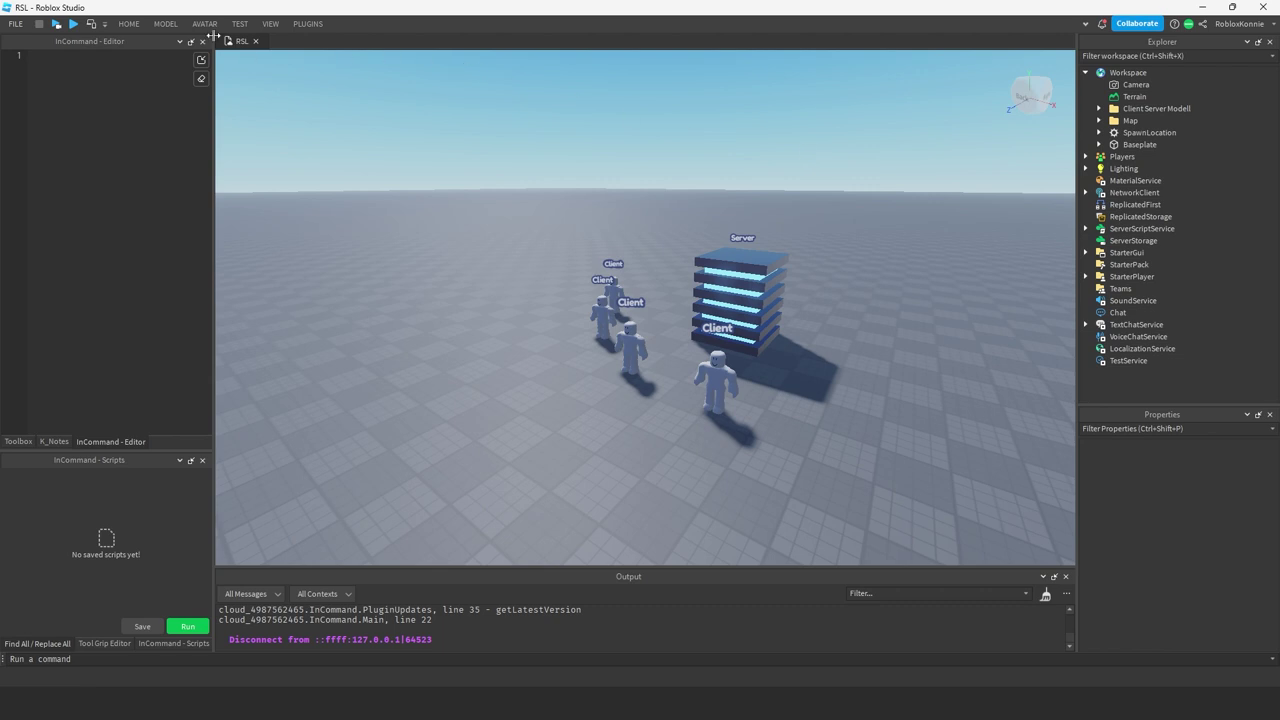
pyautogui.click(271, 24)
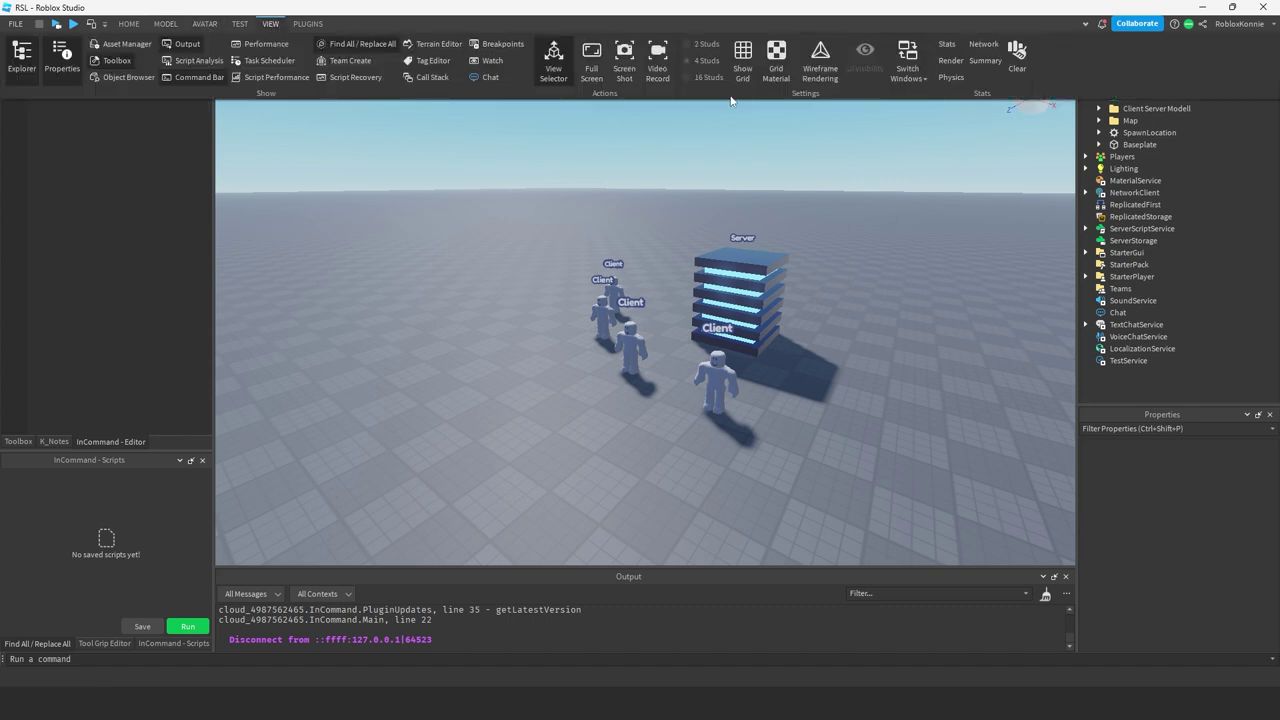
pyautogui.click(881, 103)
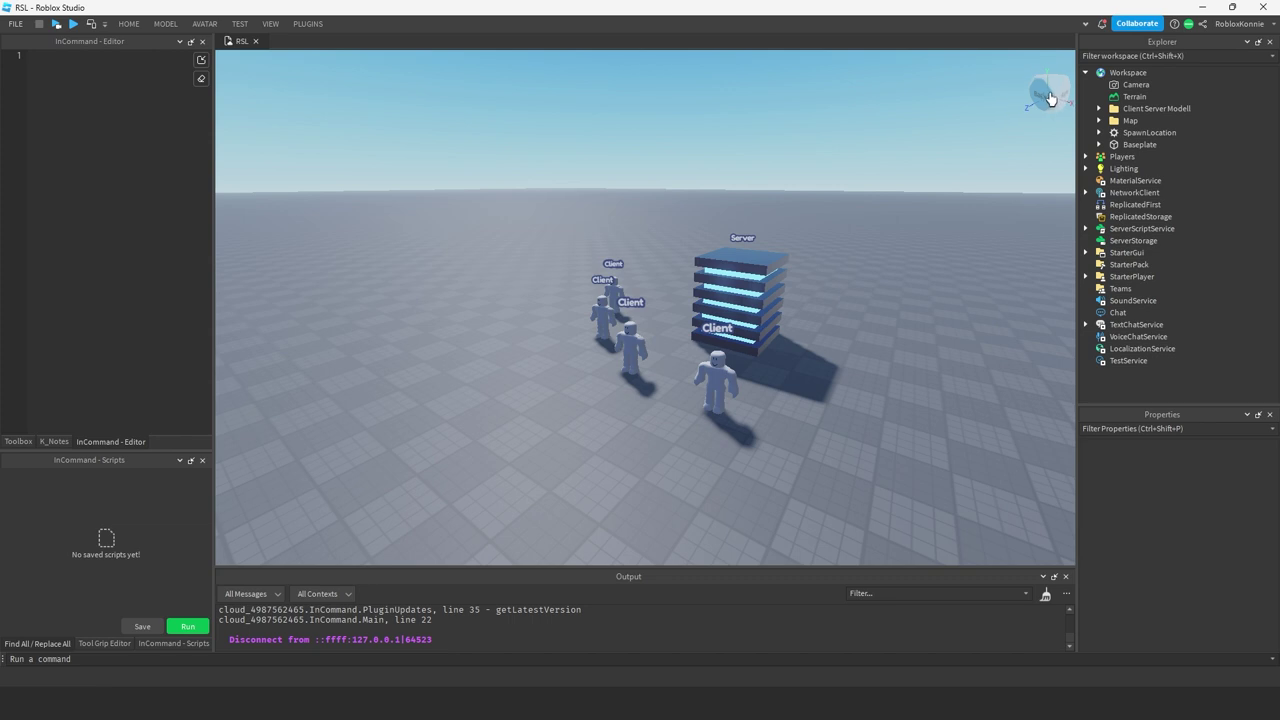
pyautogui.moveTo(980, 114); pyautogui.dragTo(985, 147)
pyautogui.click(986, 134)
pyautogui.click(986, 109)
pyautogui.click(985, 112)
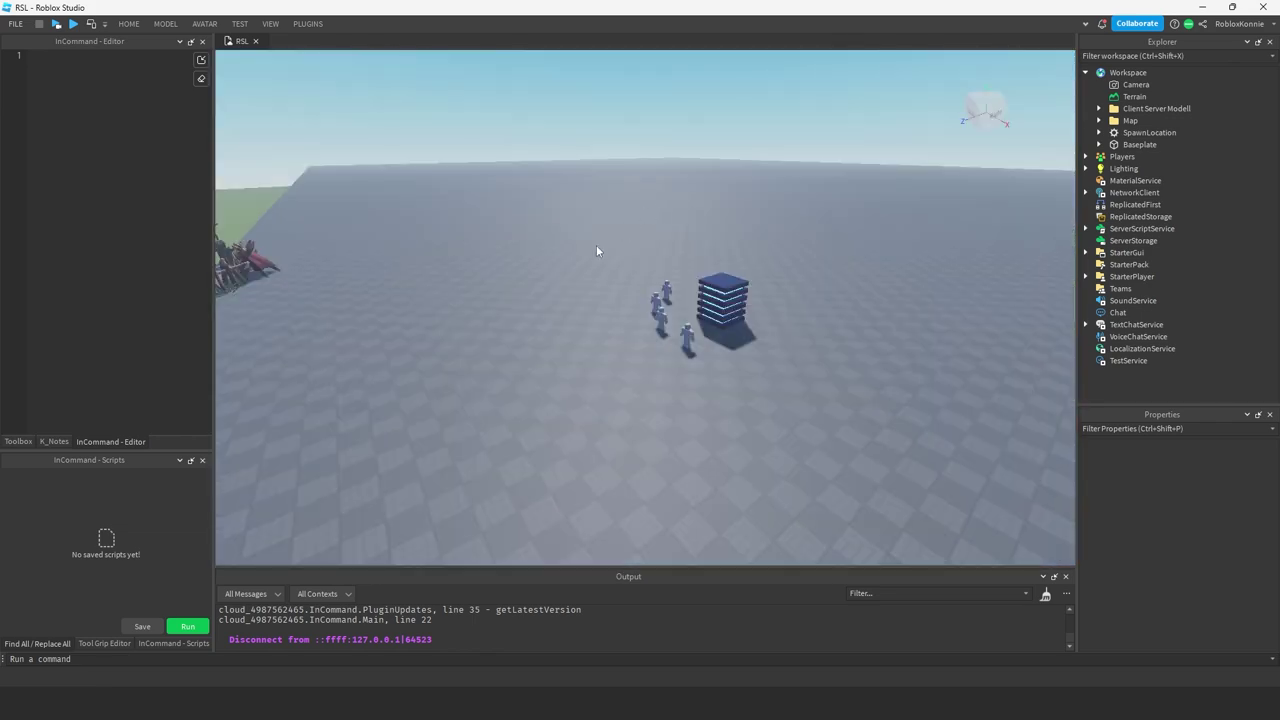
pyautogui.scroll(3, 552, 302)
pyautogui.scroll(3, 552, 302)
pyautogui.scroll(2, 552, 302)
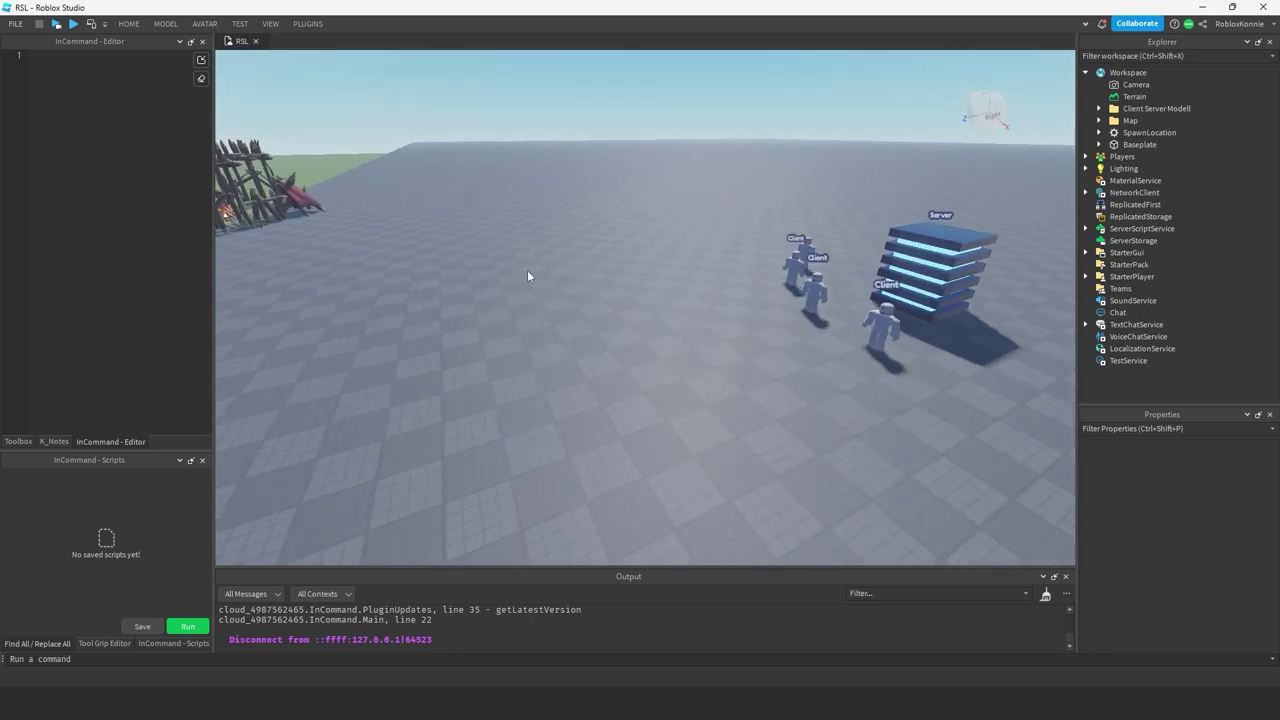
pyautogui.click(165, 24)
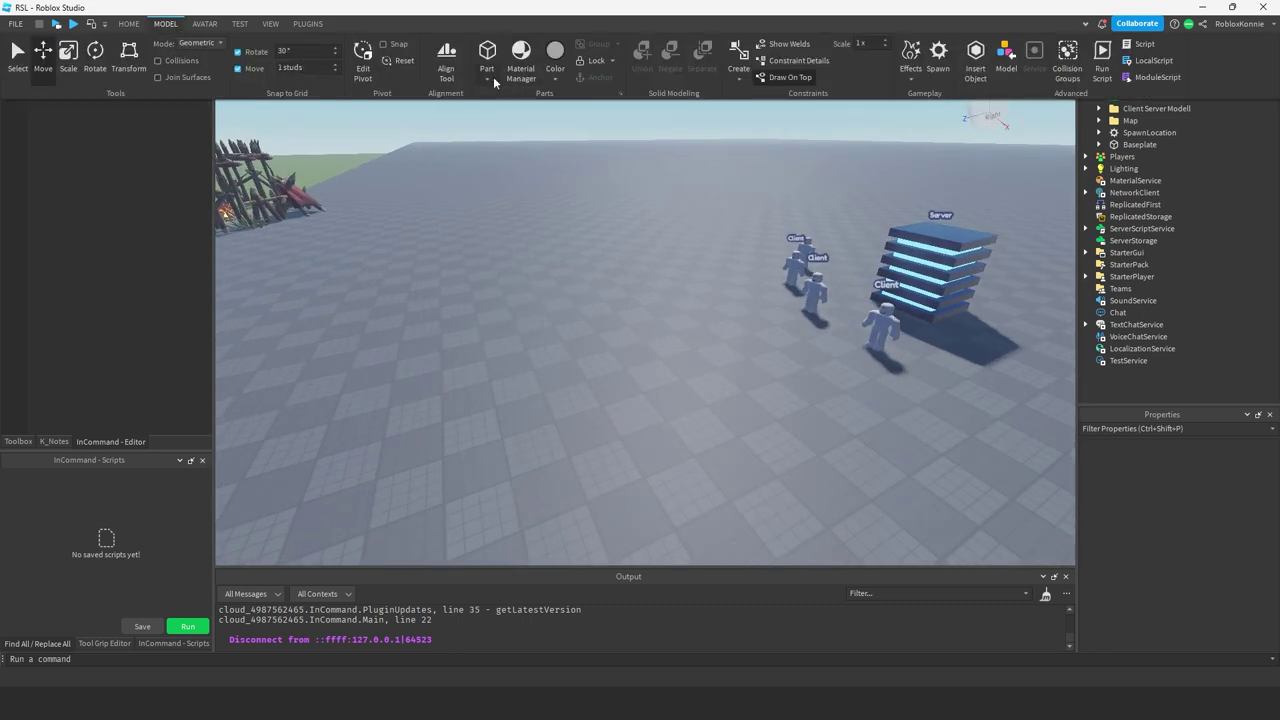
pyautogui.click(664, 249)
# Step: Insert a new Part and slide it onto the baseplate near the Client figures
pyautogui.rightClick(688, 238)
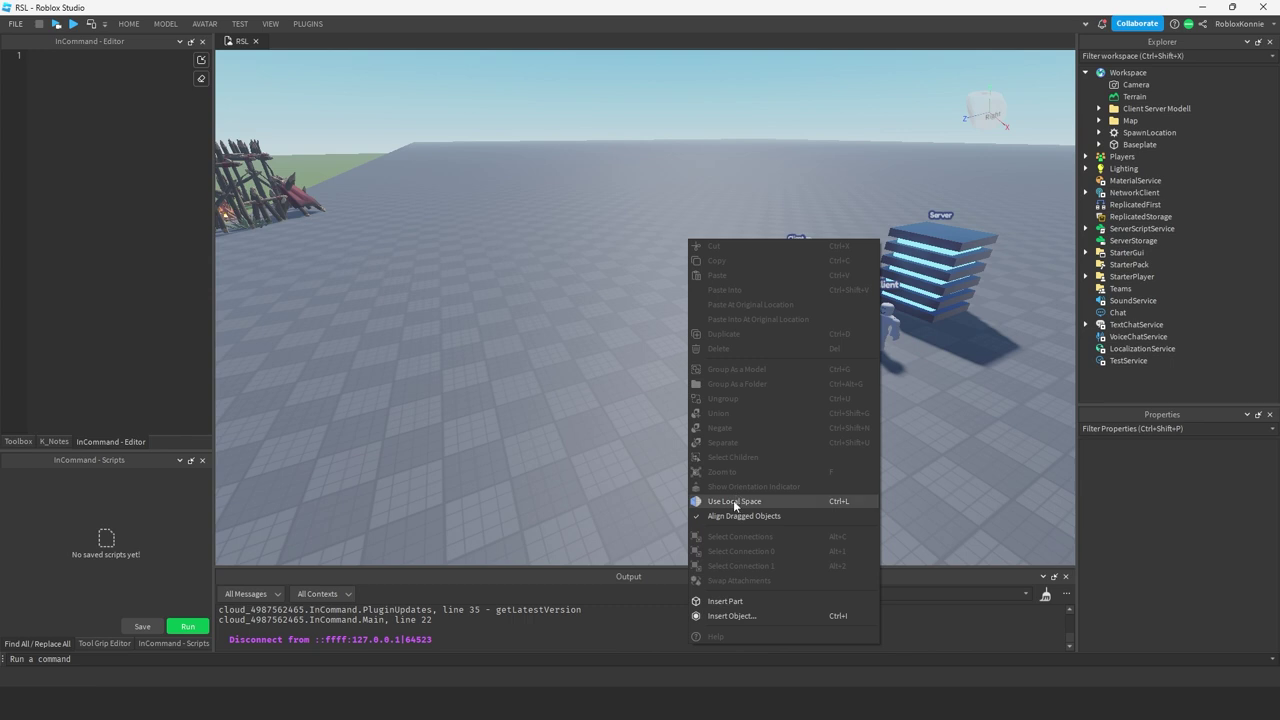
pyautogui.rightClick(673, 405)
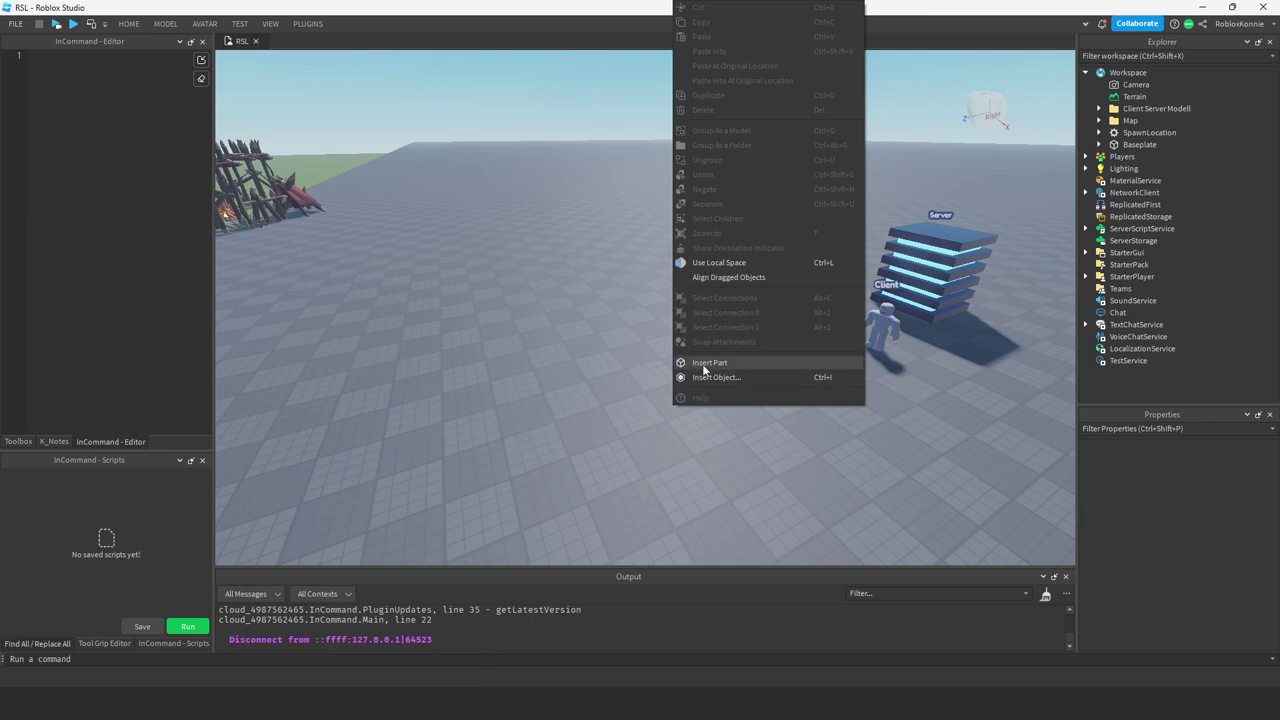
pyautogui.click(703, 363)
pyautogui.moveTo(673, 350)
pyautogui.mouseDown()
pyautogui.moveTo(616, 389)
pyautogui.moveTo(638, 403)
pyautogui.mouseUp()
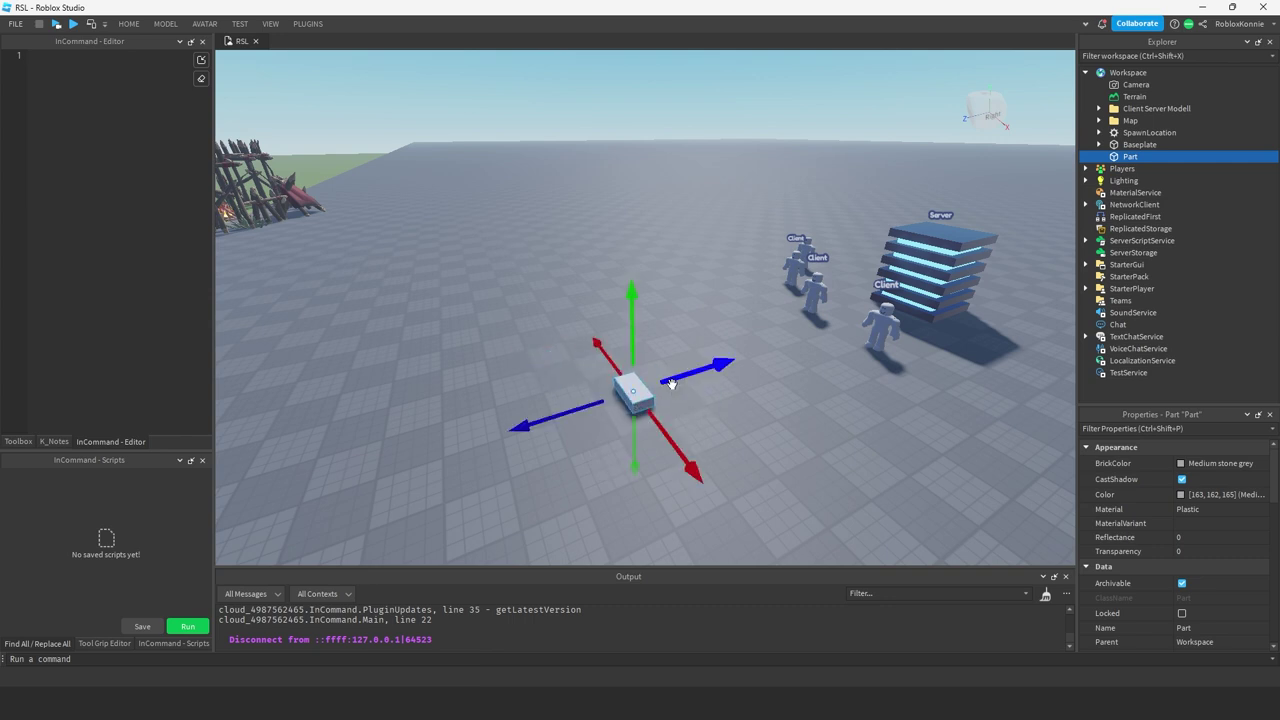
pyautogui.moveTo(718, 366); pyautogui.dragTo(790, 343)
# Step: Stretch the Part into a long bar, tilt it, and move it to its final spot
pyautogui.hotkey('ctrl', '3')
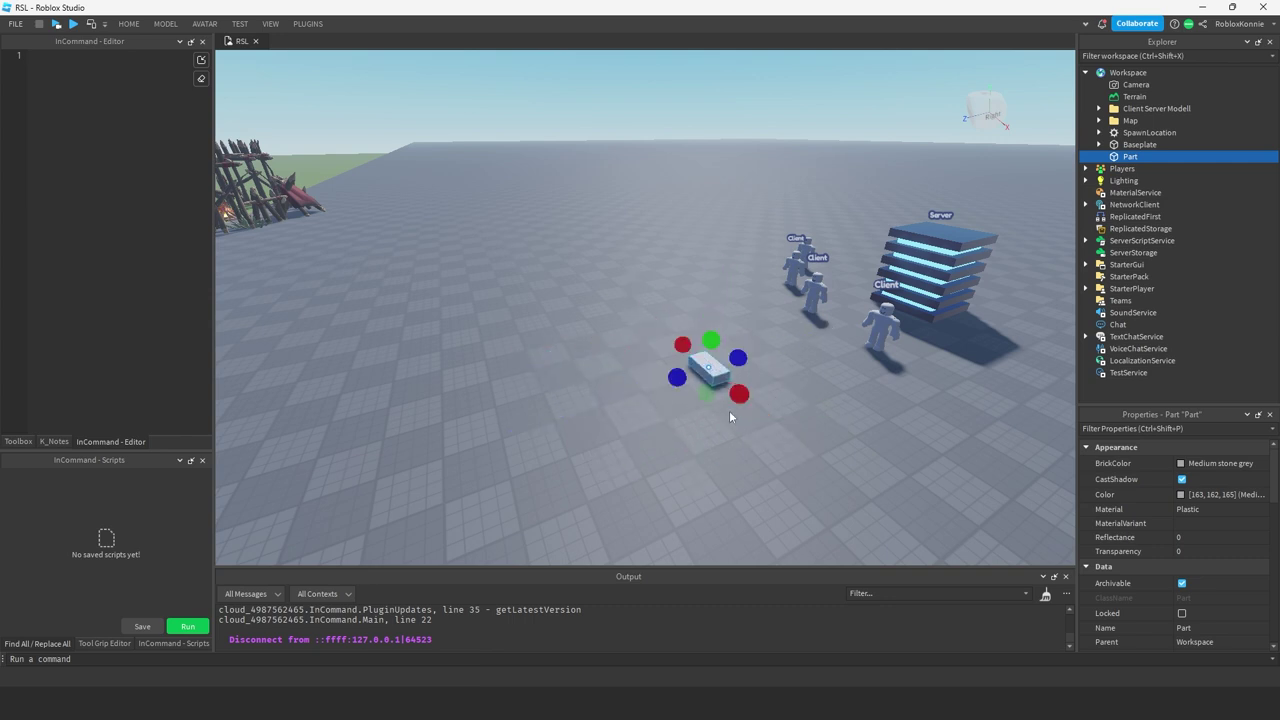
pyautogui.moveTo(738, 400); pyautogui.dragTo(889, 484)
pyautogui.hotkey('ctrl', '4')
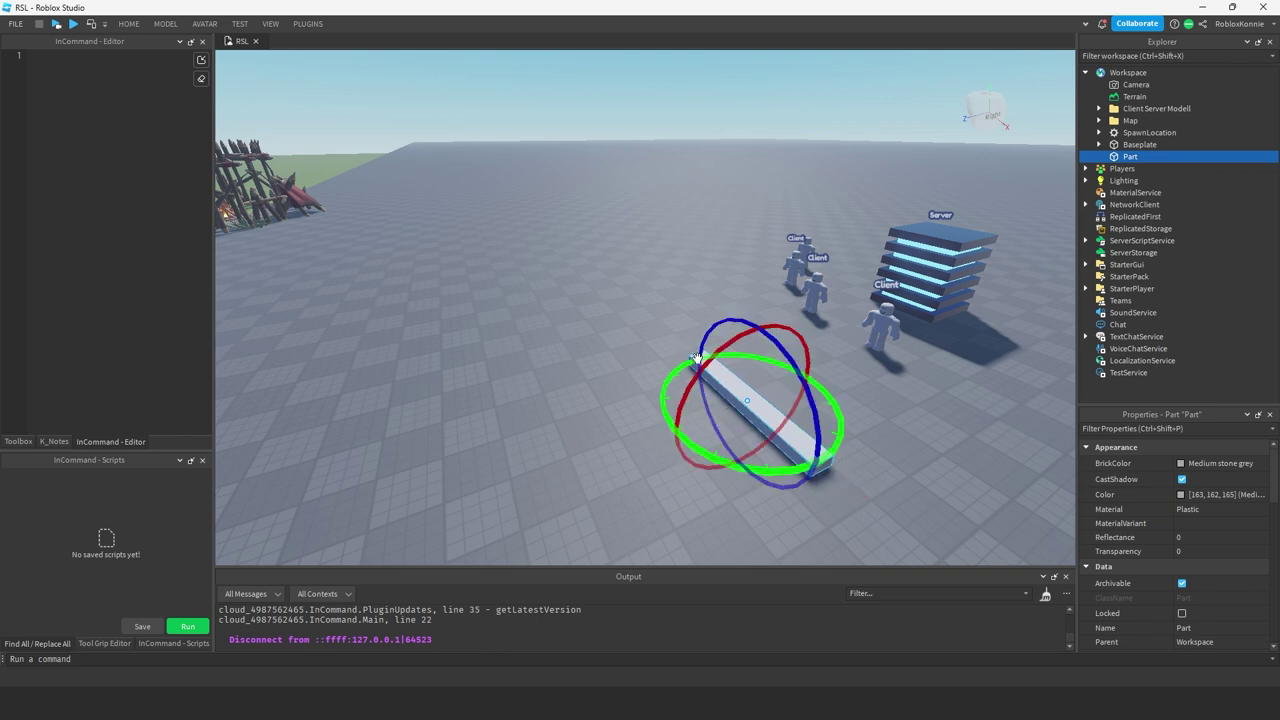
pyautogui.moveTo(690, 440); pyautogui.dragTo(659, 431)
pyautogui.hotkey('ctrl', '5')
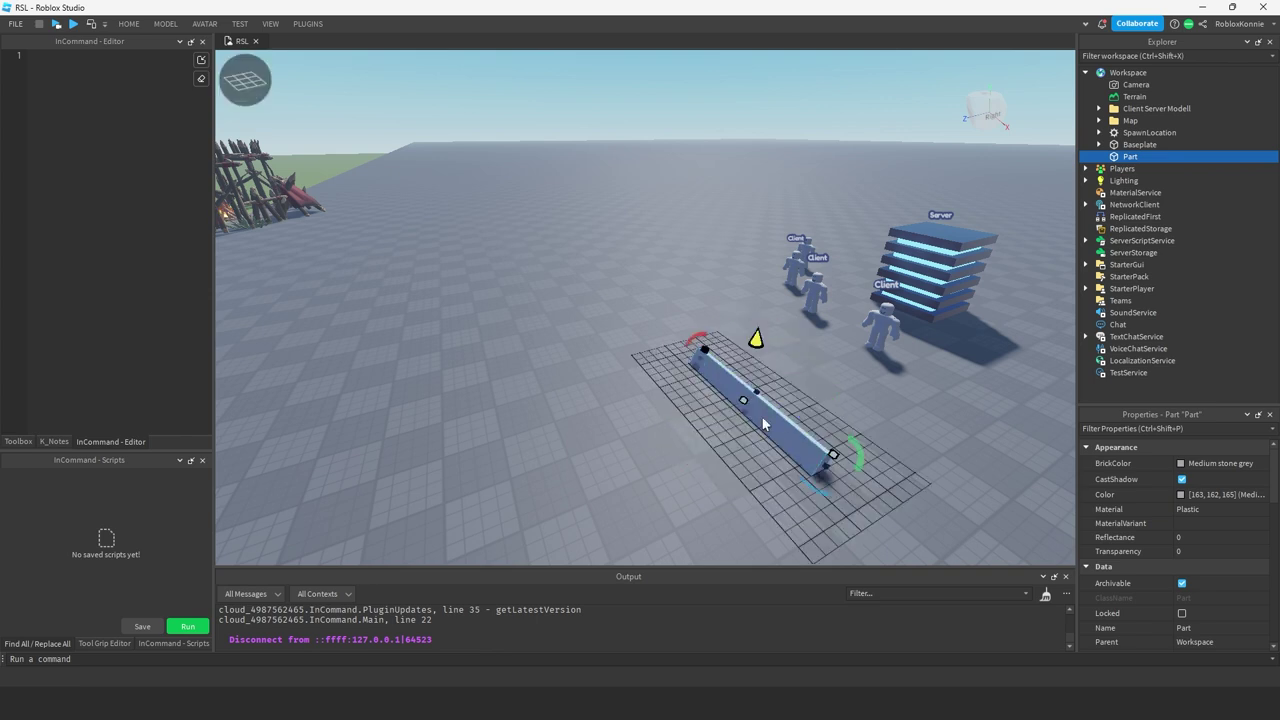
pyautogui.moveTo(762, 417)
pyautogui.mouseDown()
pyautogui.moveTo(712, 440)
pyautogui.moveTo(680, 394)
pyautogui.mouseUp()
pyautogui.moveTo(680, 394); pyautogui.dragTo(696, 414, button='right')
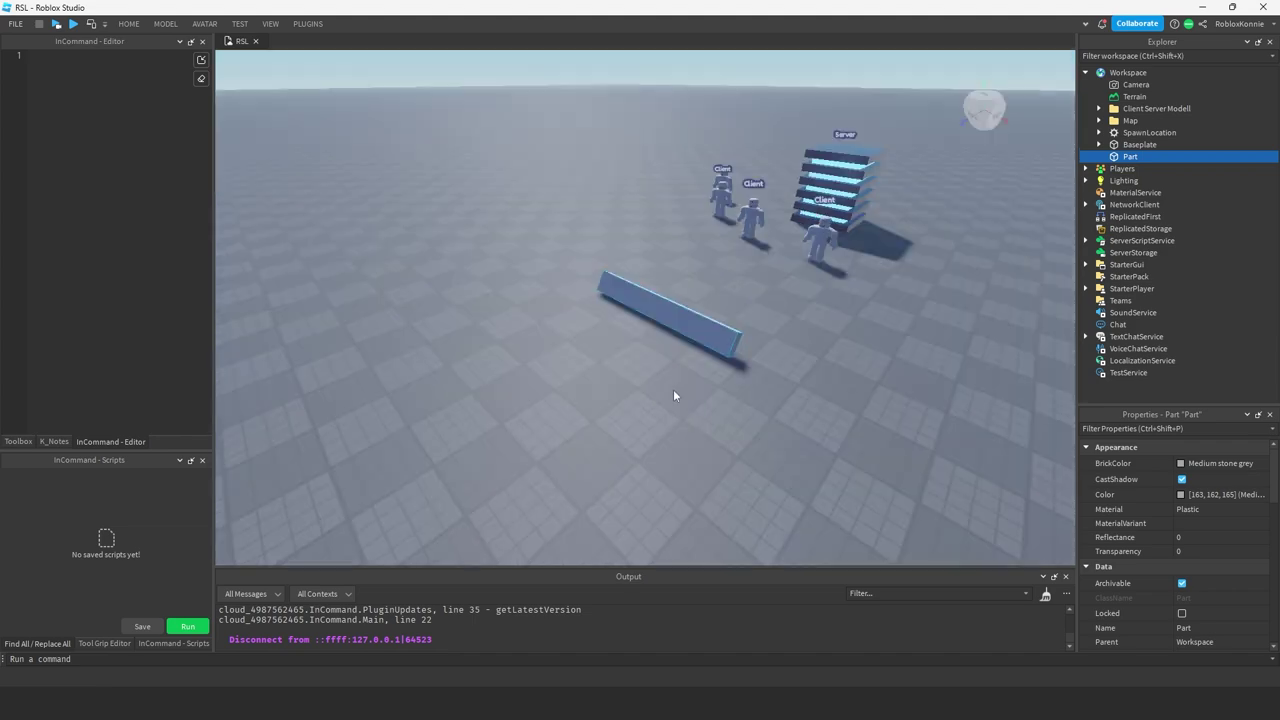
# Step: Open the Insert Object list of object types and then dismiss it
pyautogui.rightClick(565, 339)
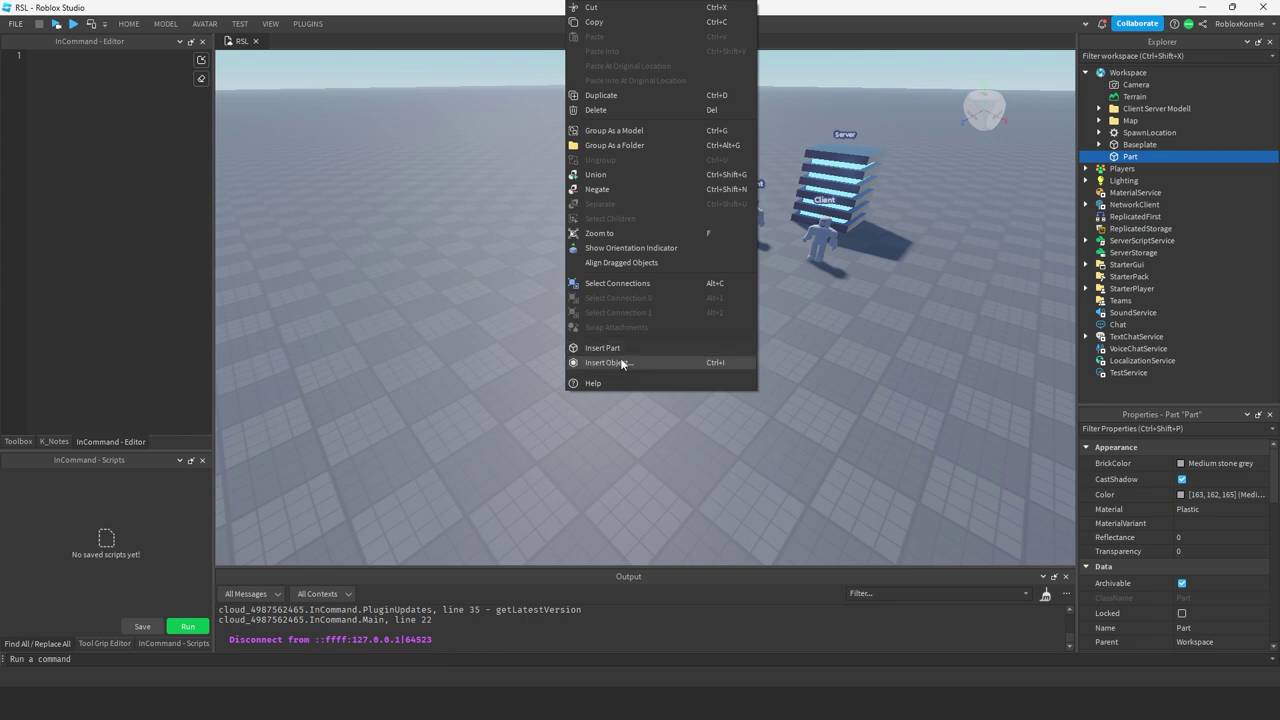
pyautogui.click(622, 362)
pyautogui.scroll(-5, 722, 438)
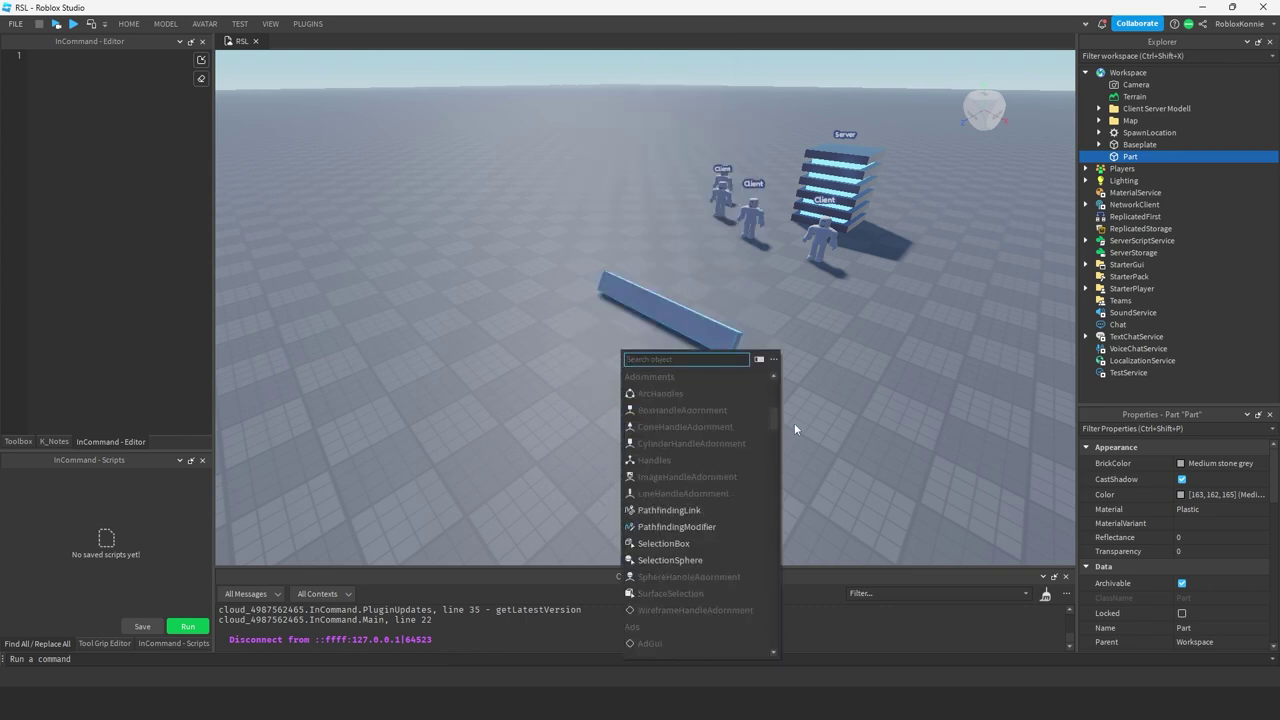
pyautogui.moveTo(777, 423)
pyautogui.mouseDown()
pyautogui.moveTo(777, 546)
pyautogui.moveTo(772, 383)
pyautogui.mouseUp()
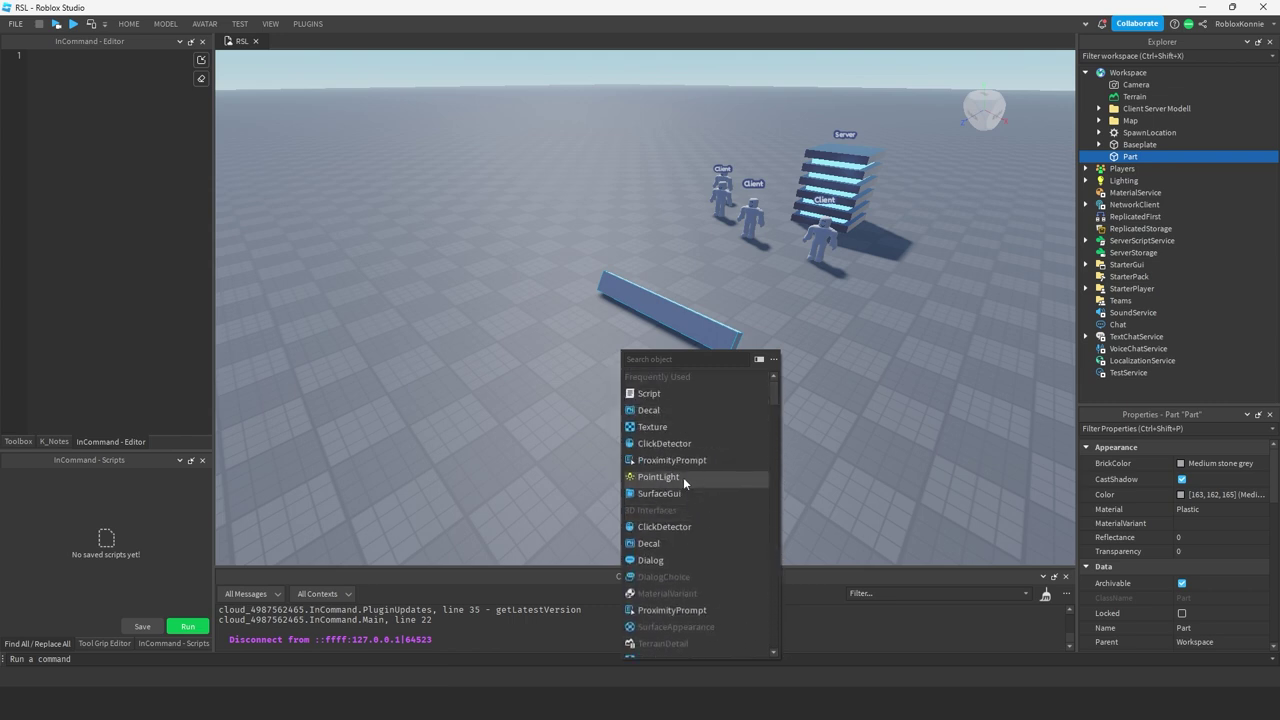
pyautogui.click(698, 342)
# Step: Insert a new Part inside the long bar Part and select the nested child
pyautogui.click(705, 330)
pyautogui.rightClick(705, 330)
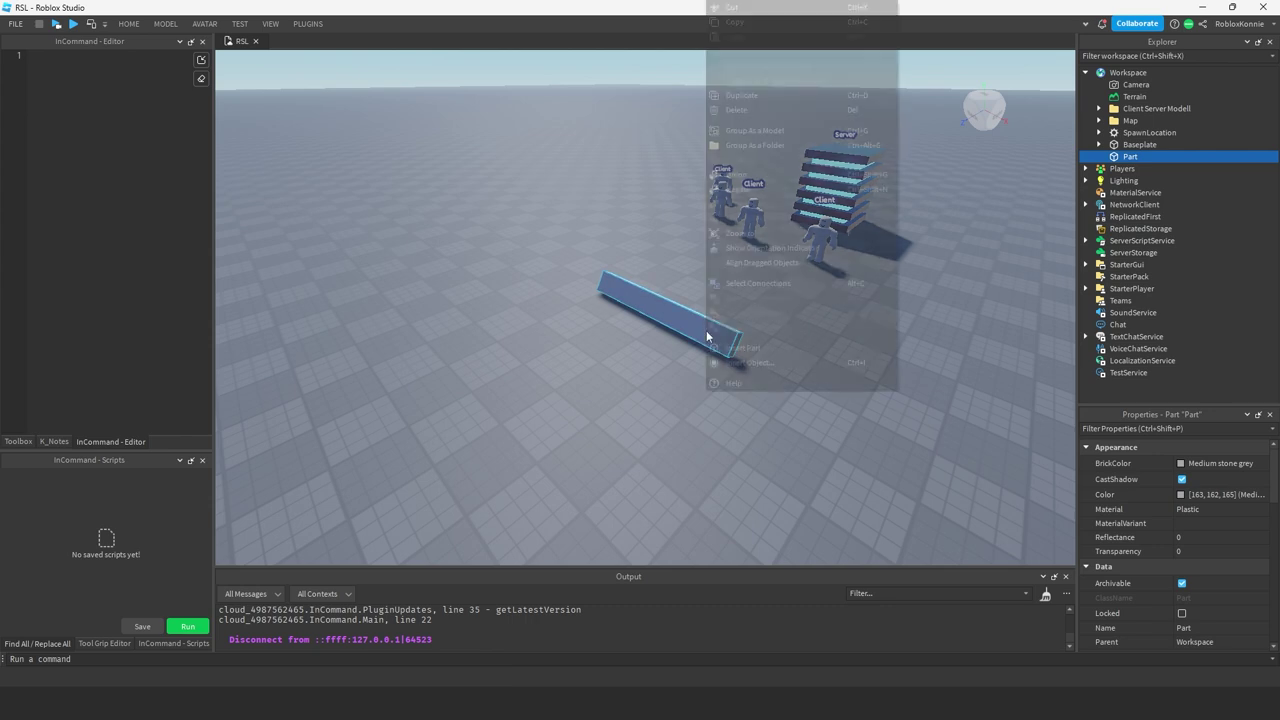
pyautogui.click(734, 348)
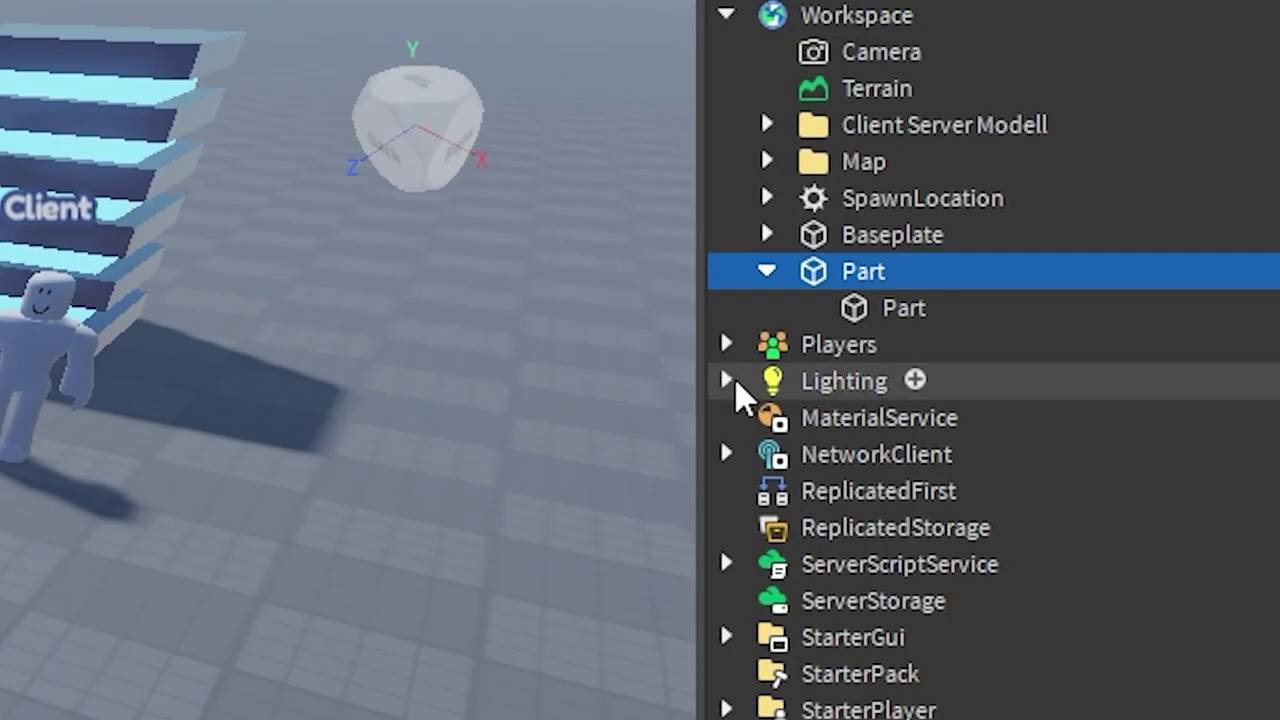
pyautogui.click(1131, 168)
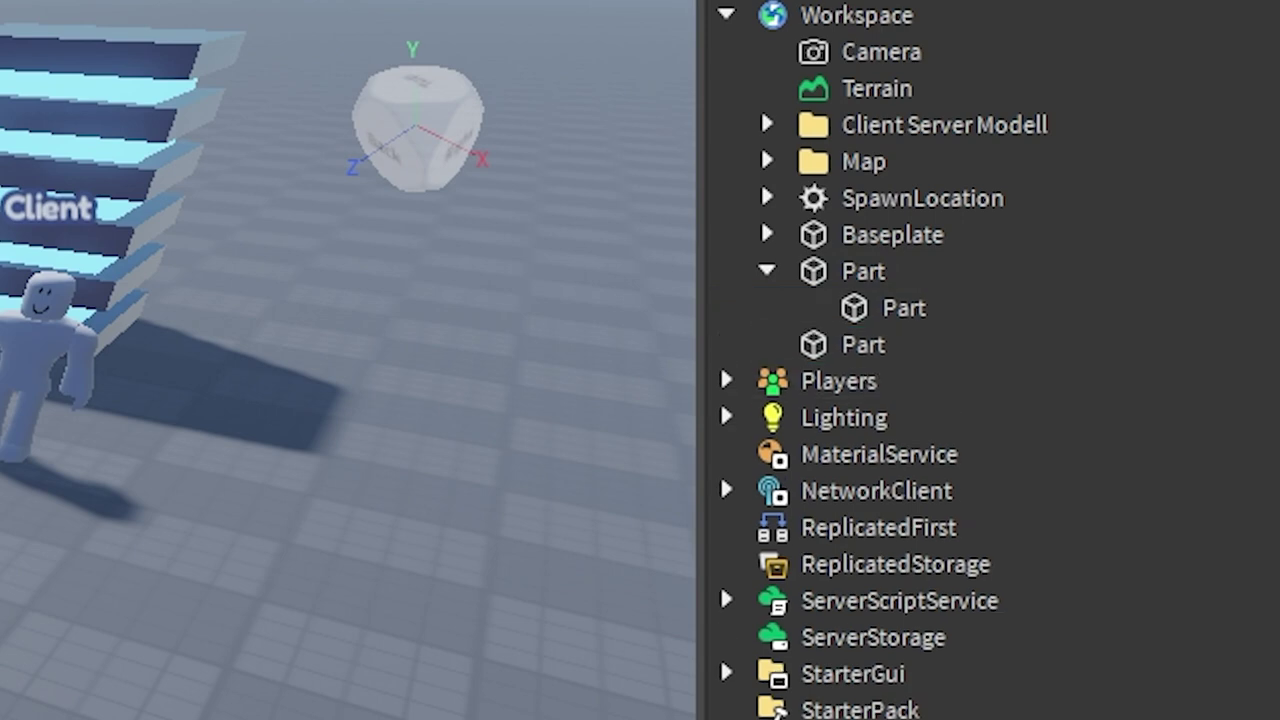
# Step: Delete the standalone Workspace Part, then the long bar Part with its nested child
pyautogui.click(858, 347)
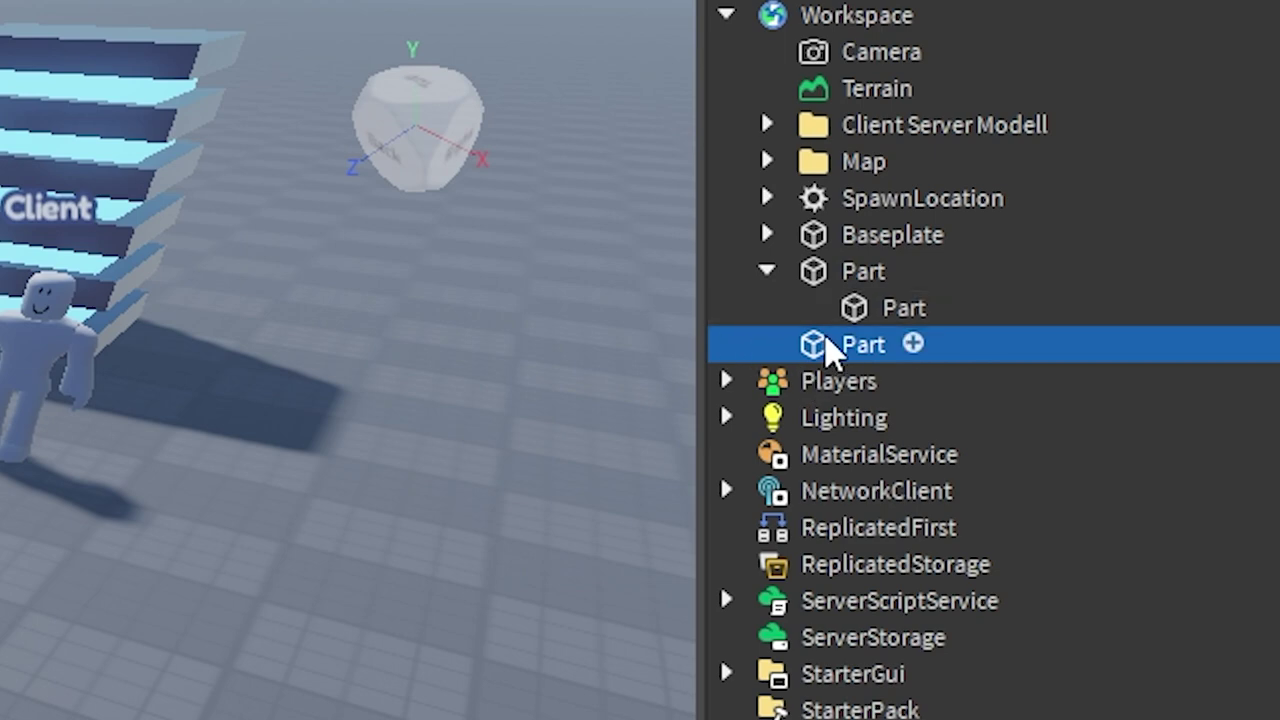
pyautogui.press('Delete')
pyautogui.click(866, 310)
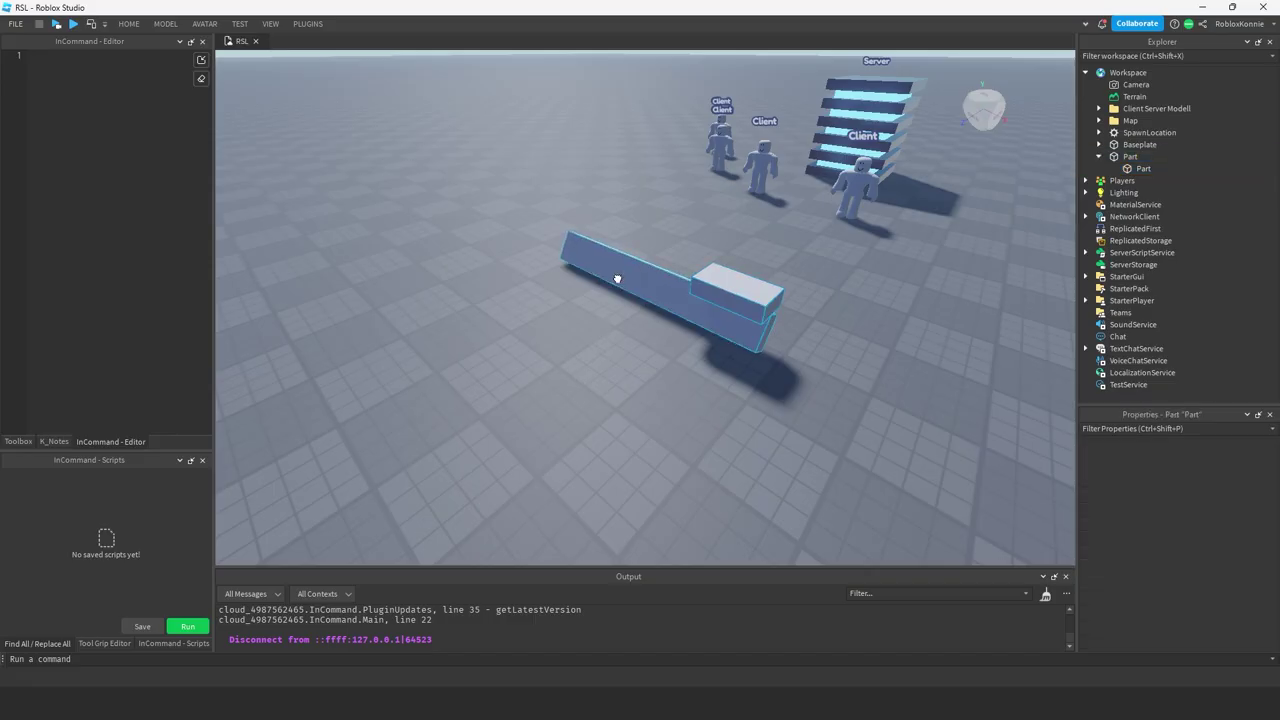
pyautogui.moveTo(617, 278)
pyautogui.mouseDown()
pyautogui.moveTo(565, 296)
pyautogui.moveTo(591, 277)
pyautogui.moveTo(615, 283)
pyautogui.moveTo(608, 262)
pyautogui.moveTo(563, 289)
pyautogui.mouseUp()
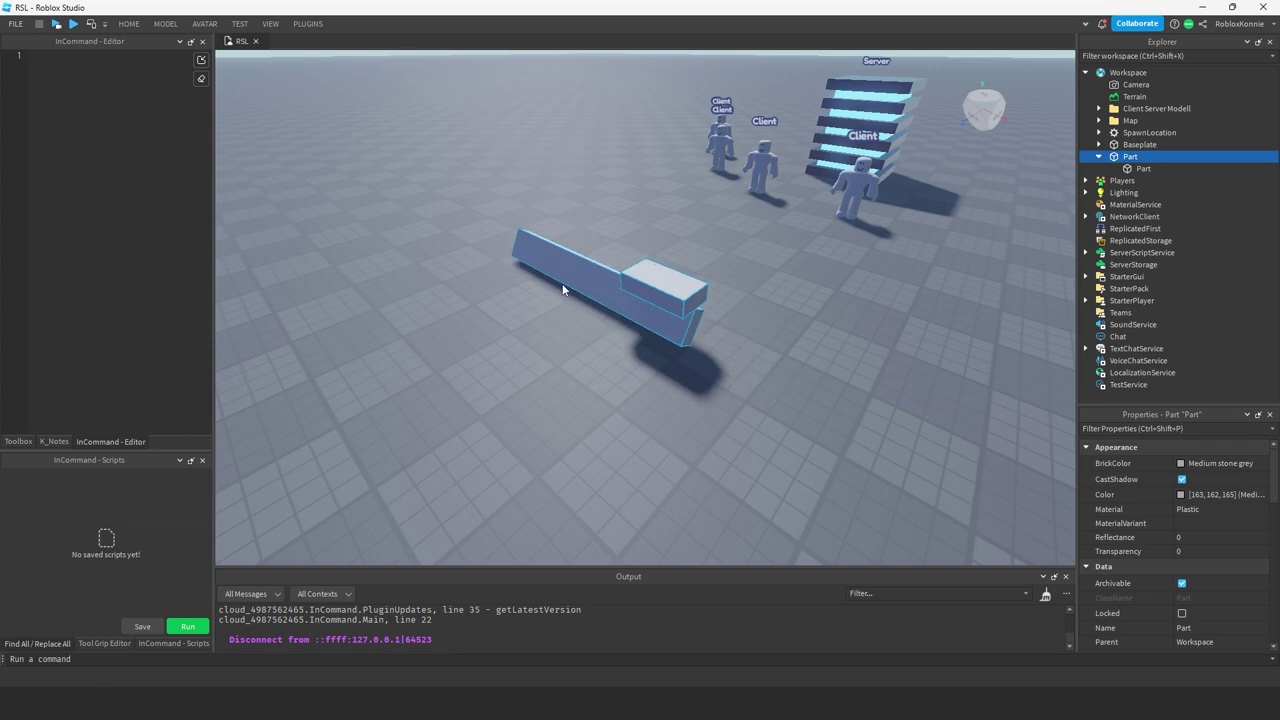
pyautogui.press('Delete')
pyautogui.moveTo(585, 202); pyautogui.dragTo(588, 209, button='right')
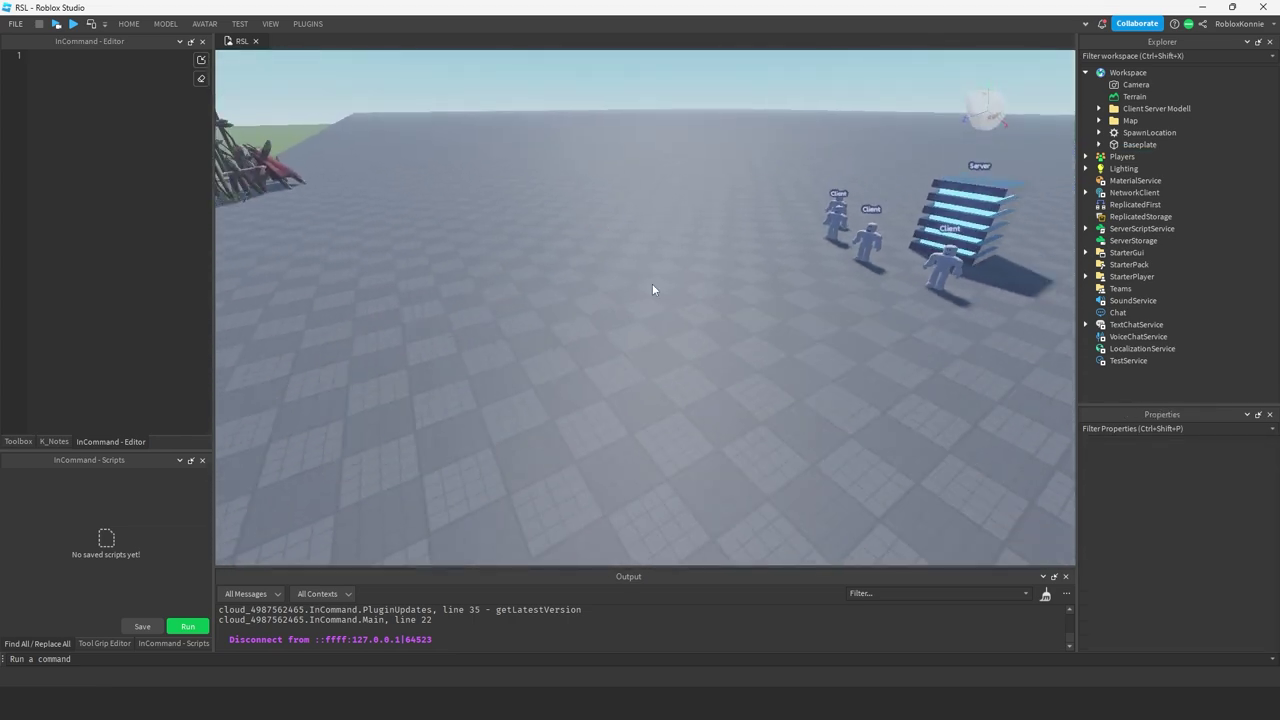
# Step: Undo the deletion to restore the Part, then duplicate it and place the copy to its right
pyautogui.scroll(-3, 652, 283)
pyautogui.hotkey('ctrl', 'z')
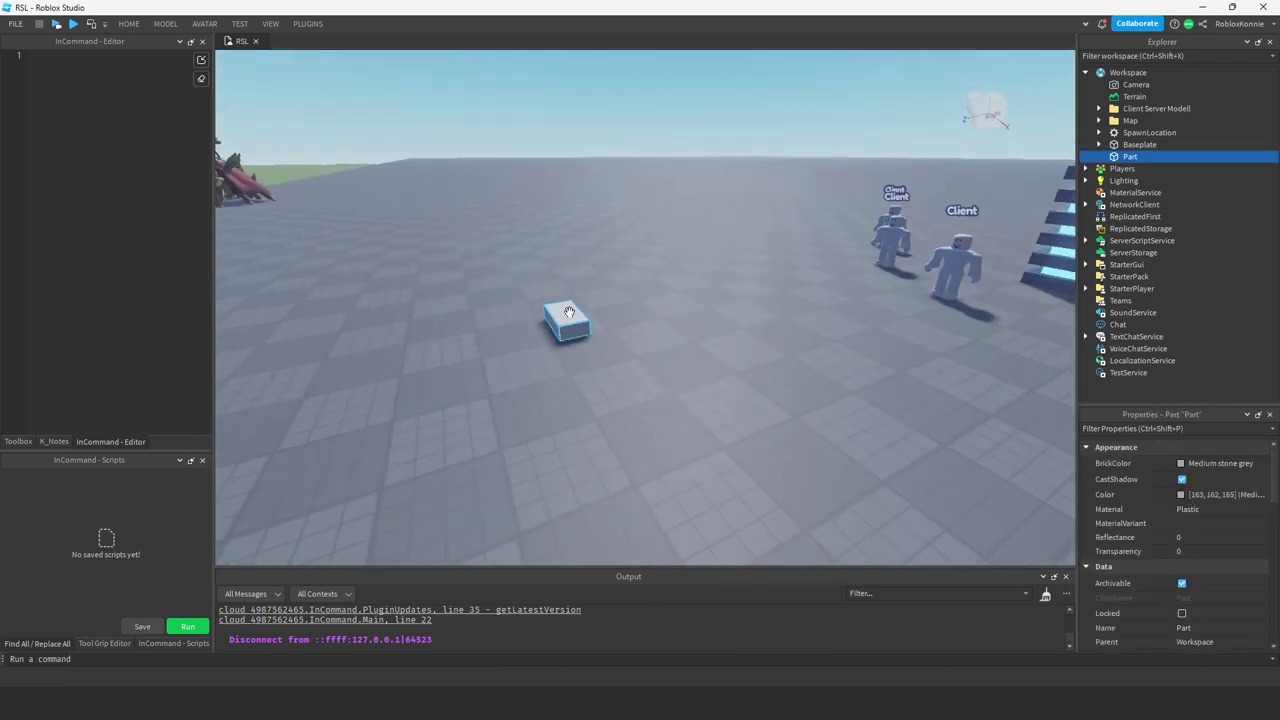
pyautogui.rightClick(569, 313)
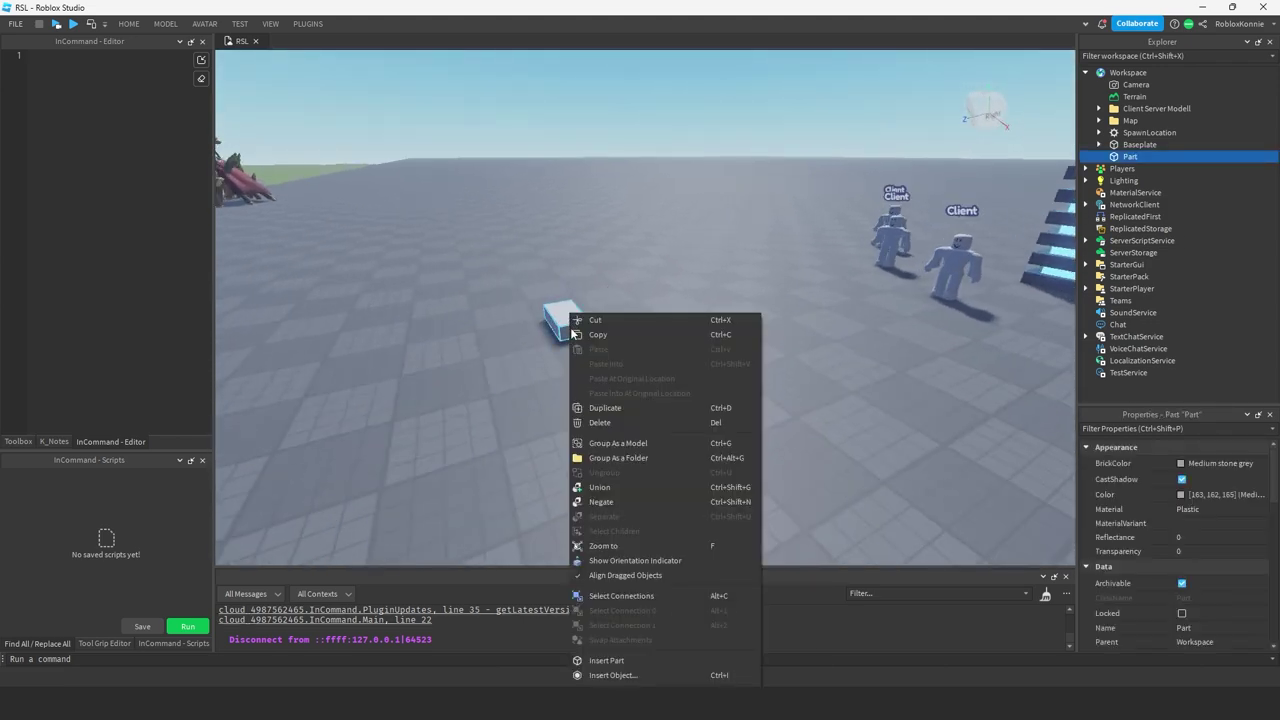
pyautogui.click(628, 410)
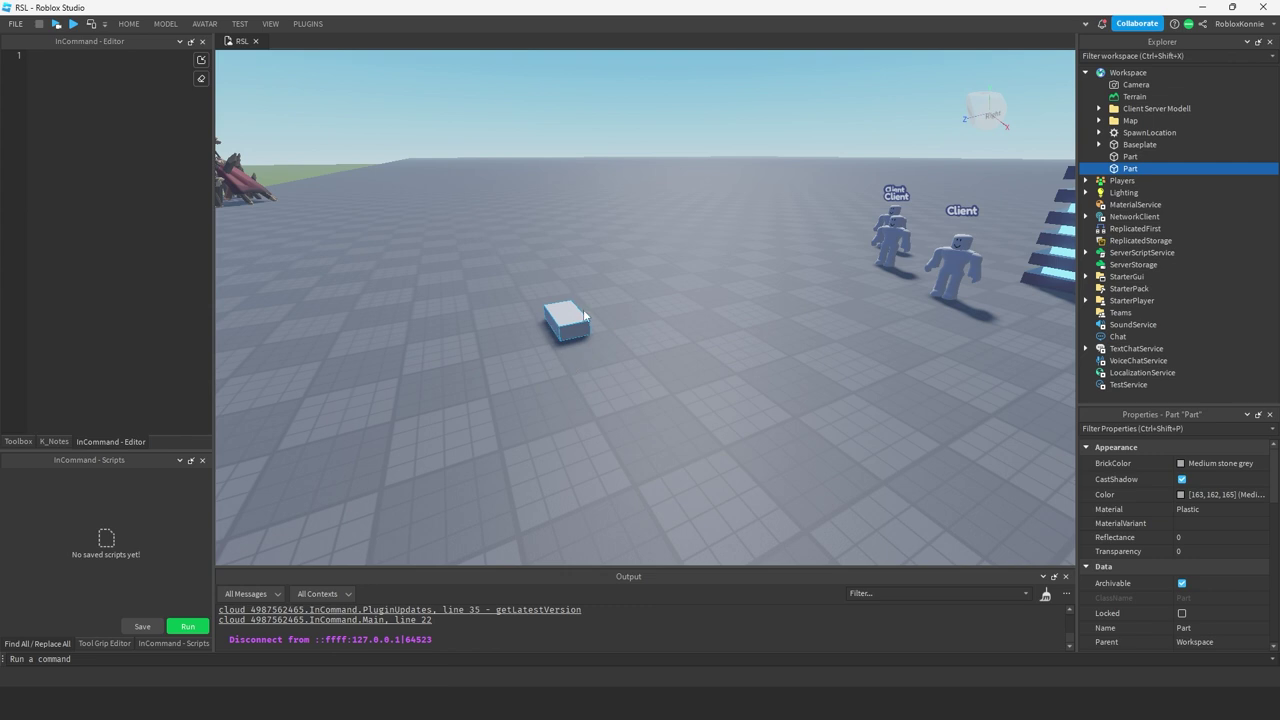
pyautogui.hotkey('ctrl', '2')
pyautogui.moveTo(604, 310); pyautogui.dragTo(630, 312)
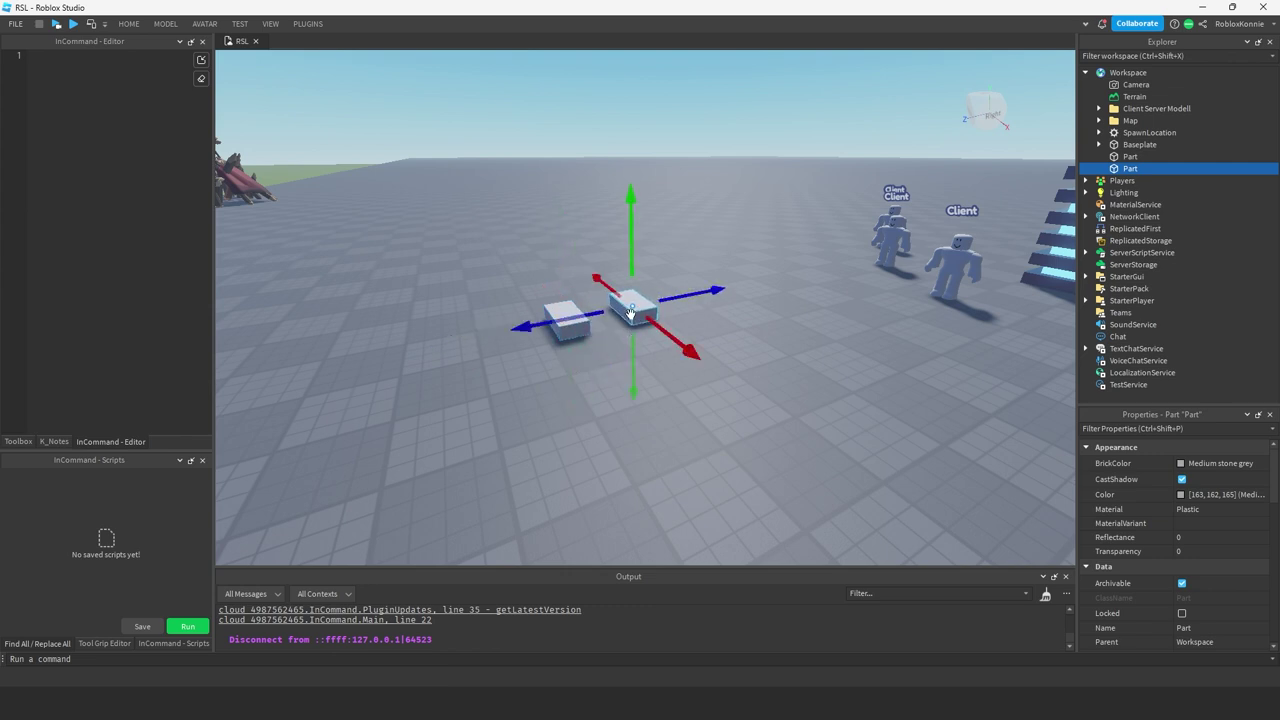
pyautogui.rightClick(649, 318)
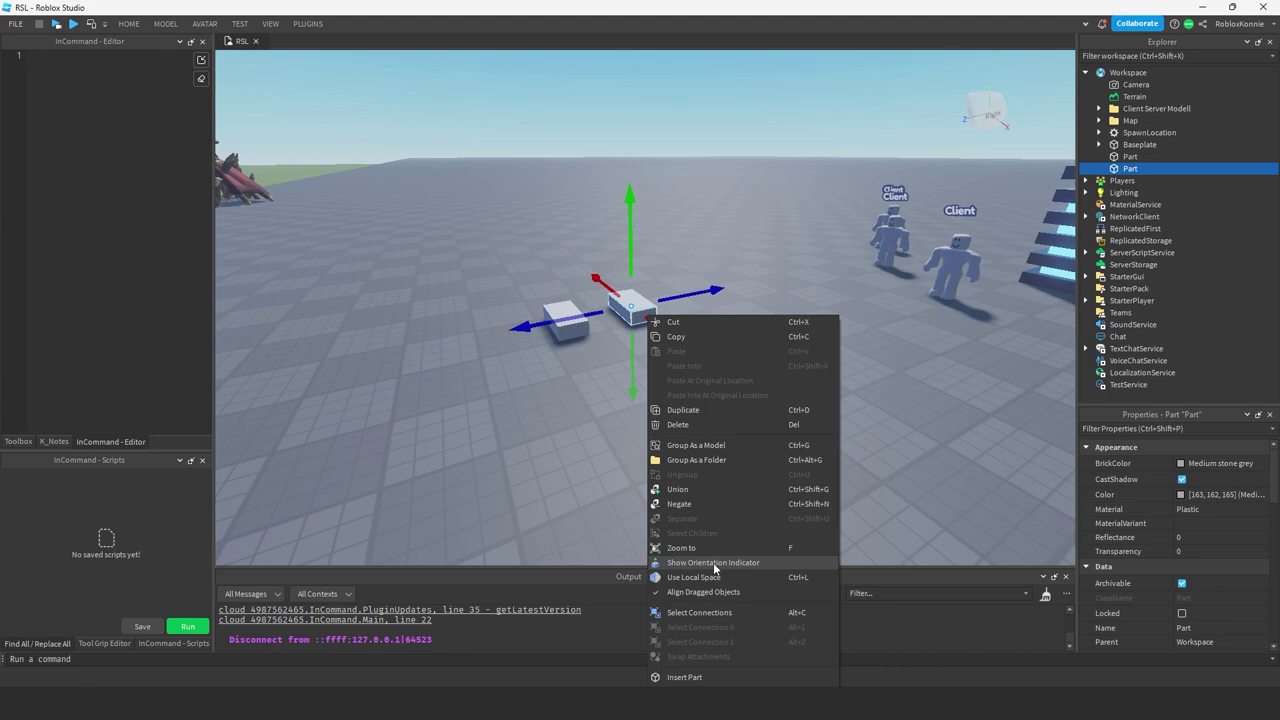
# Step: Toggle the Orientation Indicator on and off while framing the copied Part for rotation
pyautogui.click(713, 564)
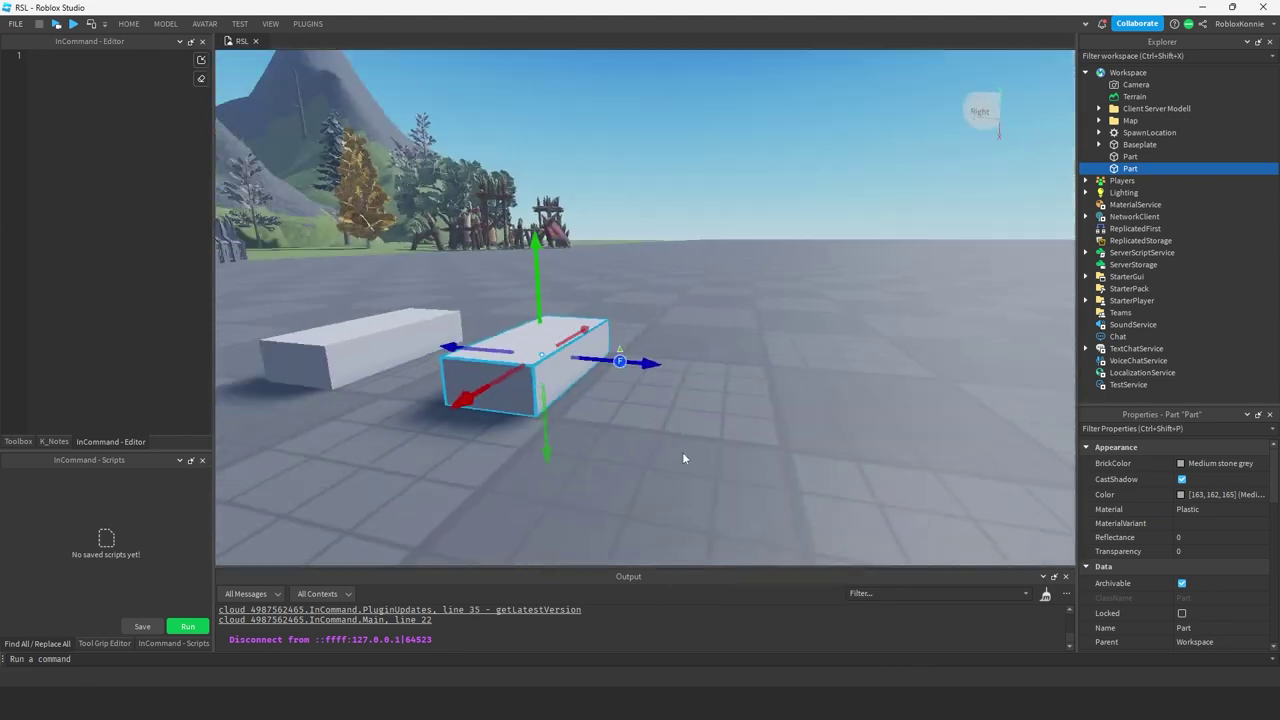
pyautogui.moveTo(683, 458); pyautogui.dragTo(656, 430, button='right')
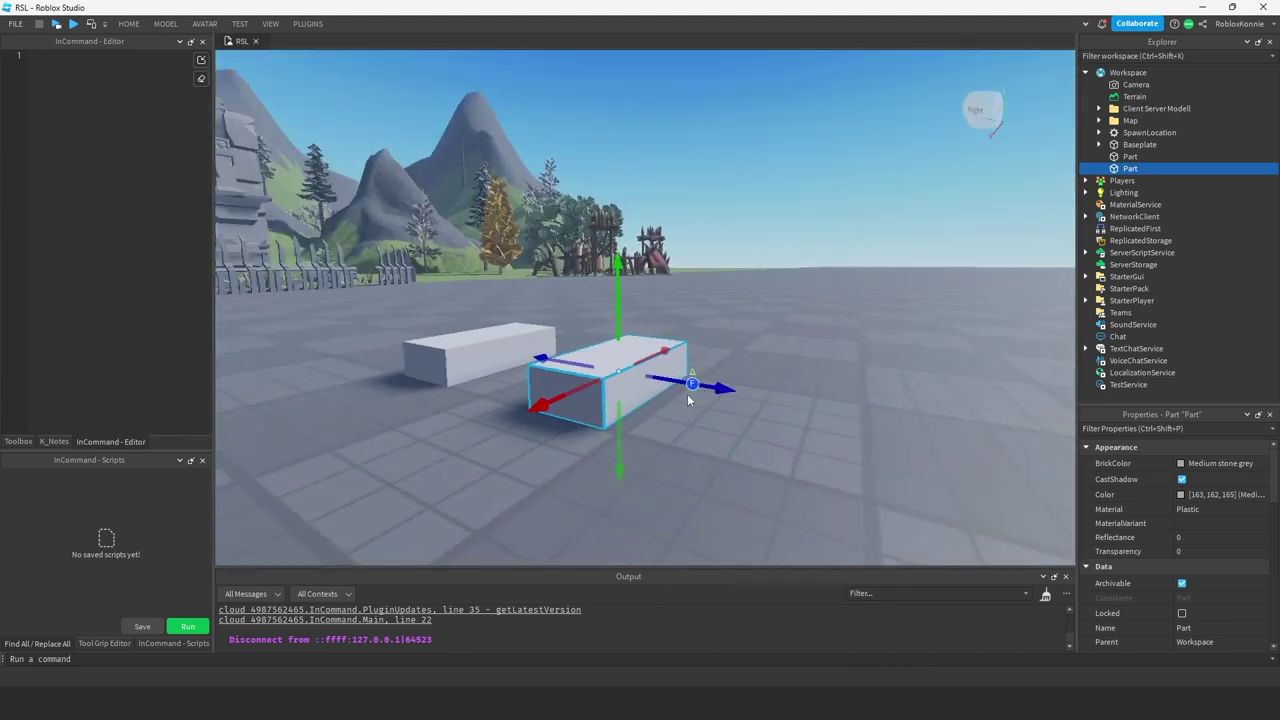
pyautogui.hotkey('ctrl', '4')
pyautogui.moveTo(740, 355); pyautogui.dragTo(730, 352, button='right')
pyautogui.scroll(-5, 731, 354)
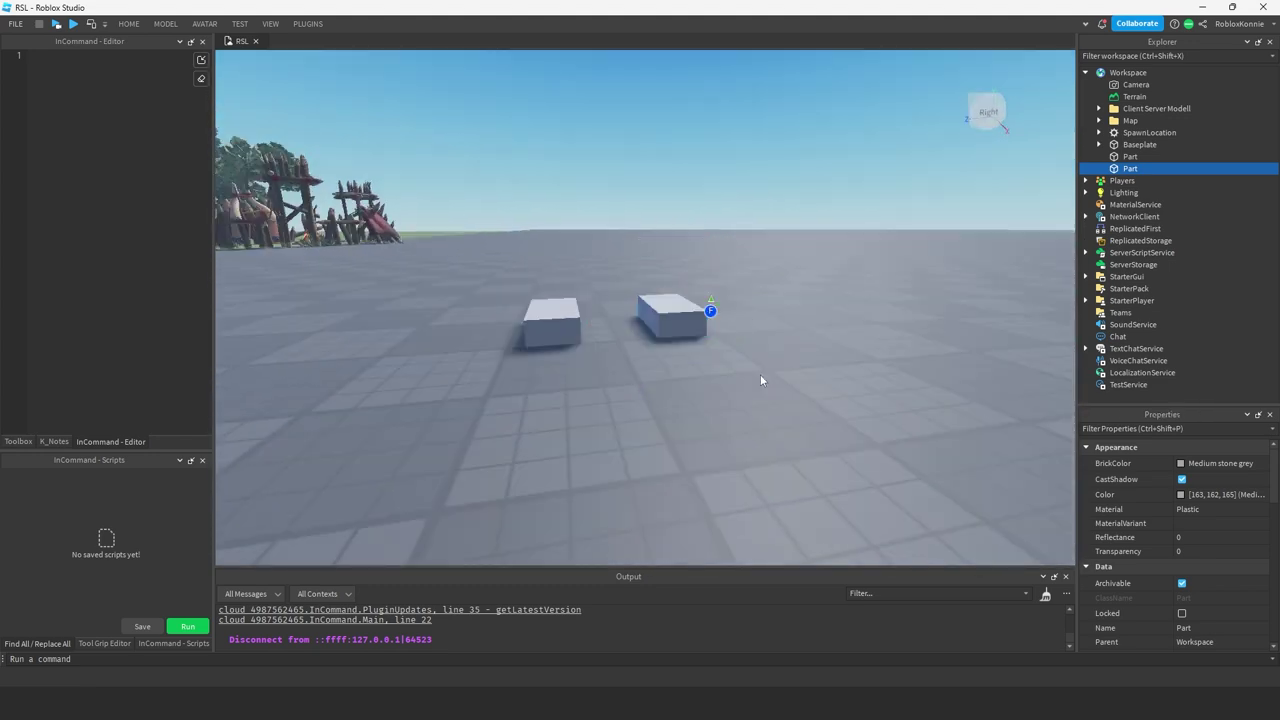
pyautogui.click(760, 374)
pyautogui.click(666, 313)
pyautogui.rightClick(667, 314)
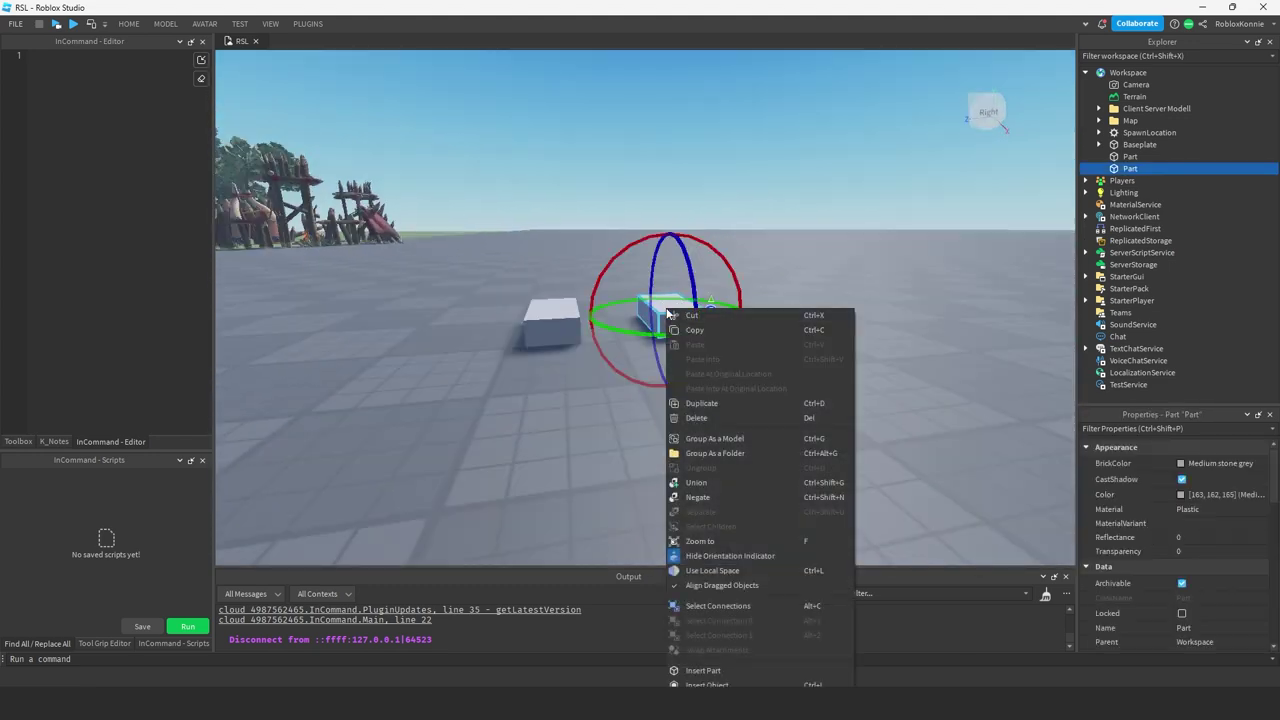
pyautogui.click(744, 555)
# Step: Tilt the copy around its red axis, then slide it along its blue and local green axes
pyautogui.moveTo(695, 240); pyautogui.dragTo(657, 268)
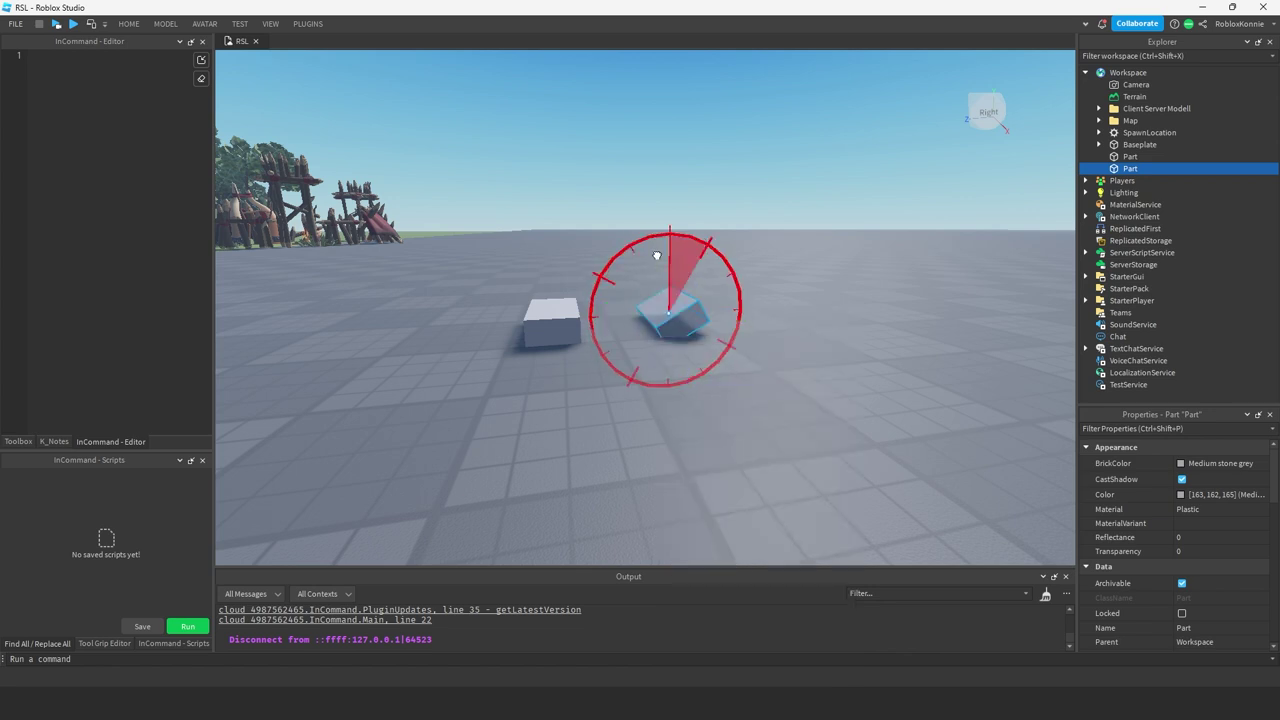
pyautogui.hotkey('ctrl', '2')
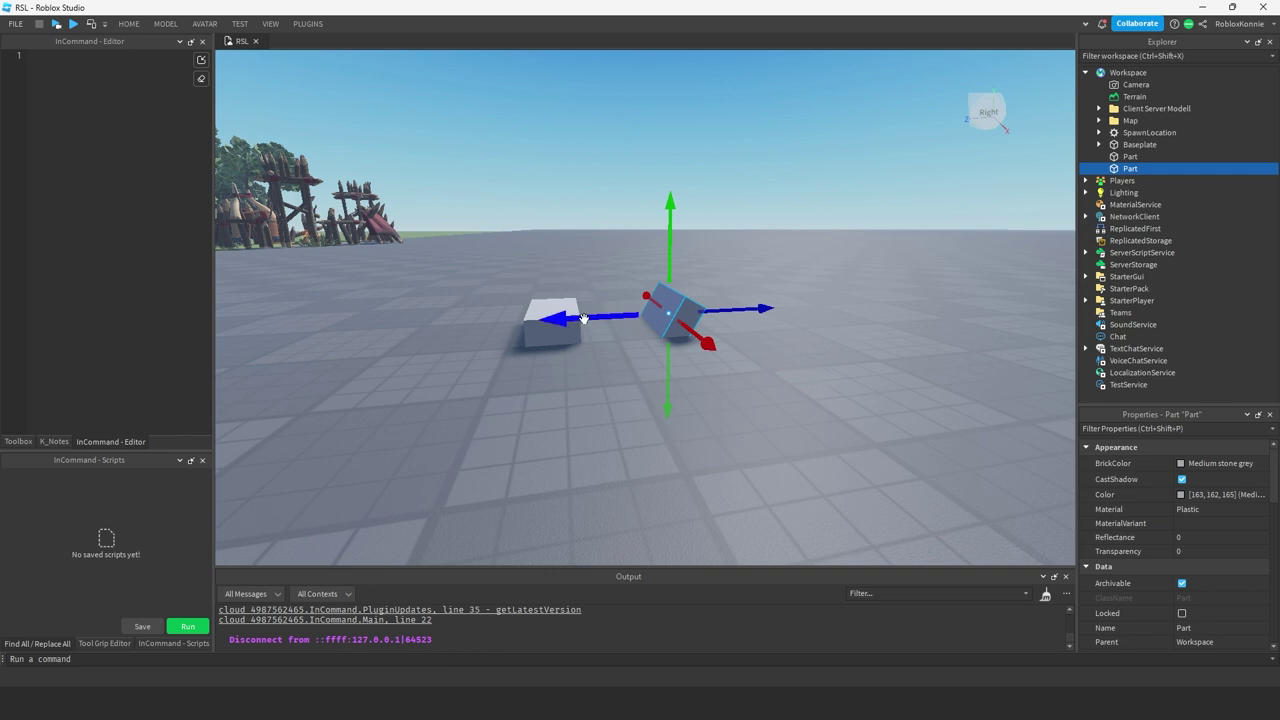
pyautogui.moveTo(588, 318); pyautogui.dragTo(668, 343)
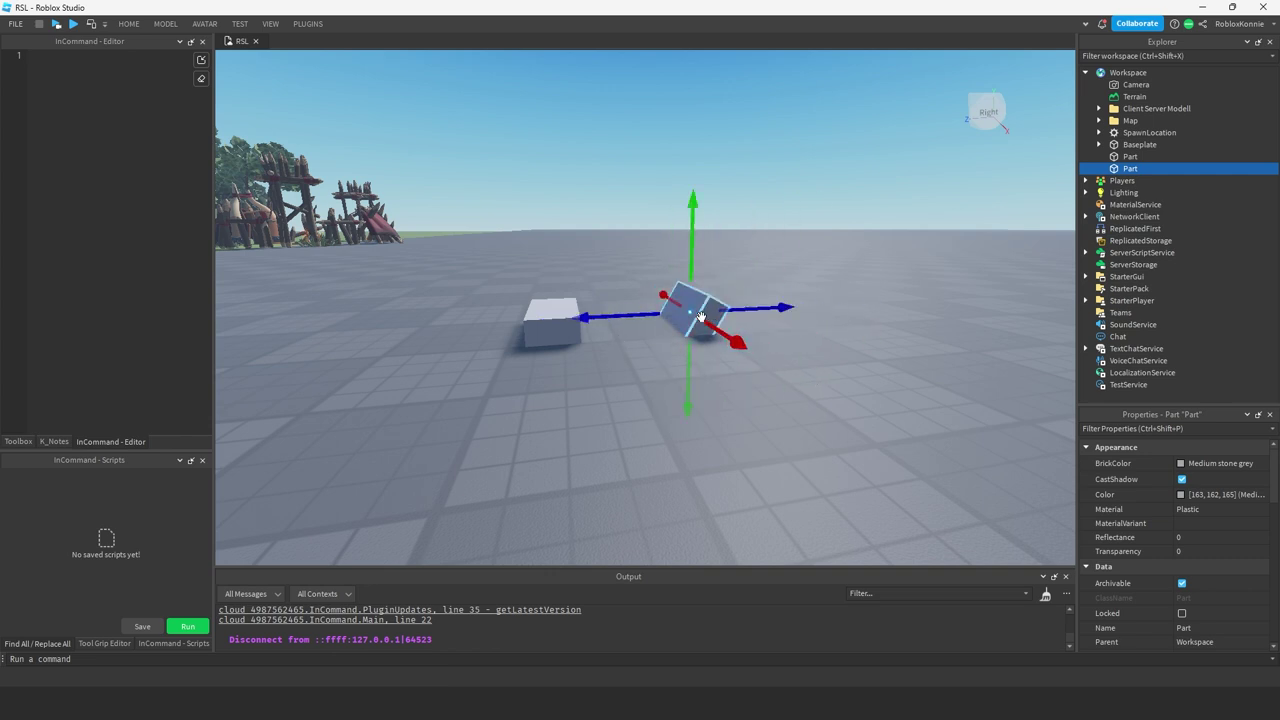
pyautogui.hotkey('ctrl', 'l')
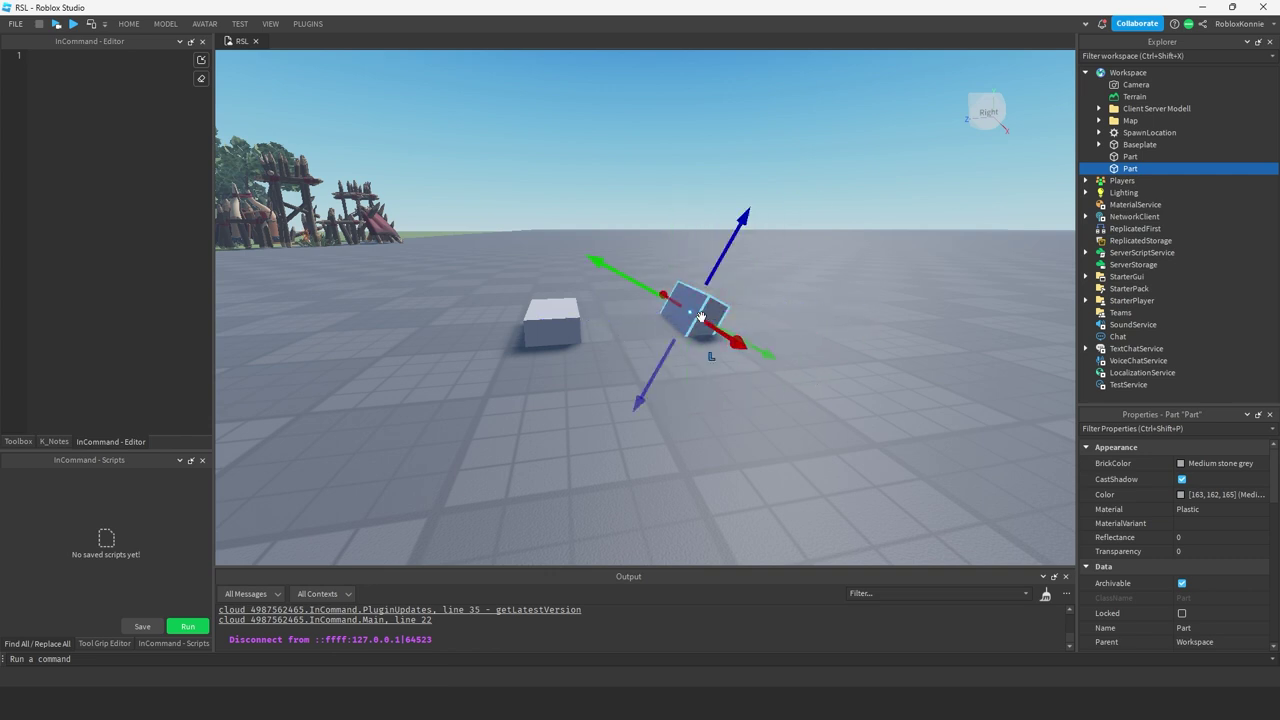
pyautogui.moveTo(620, 277)
pyautogui.mouseDown()
pyautogui.moveTo(556, 280)
pyautogui.moveTo(583, 292)
pyautogui.mouseUp()
pyautogui.hotkey('ctrl', 'l')
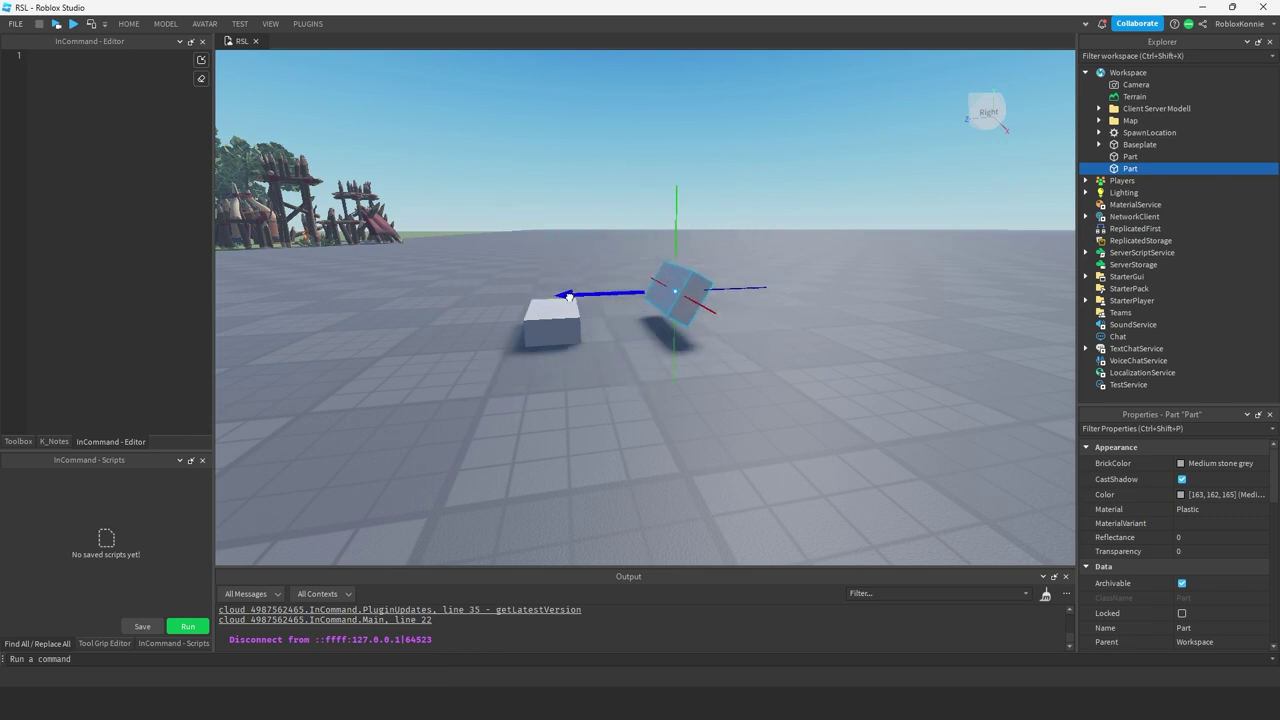
# Step: Switch the tilted Part's move axes to local space and back to world, then browse the Part documentation
pyautogui.rightClick(688, 297)
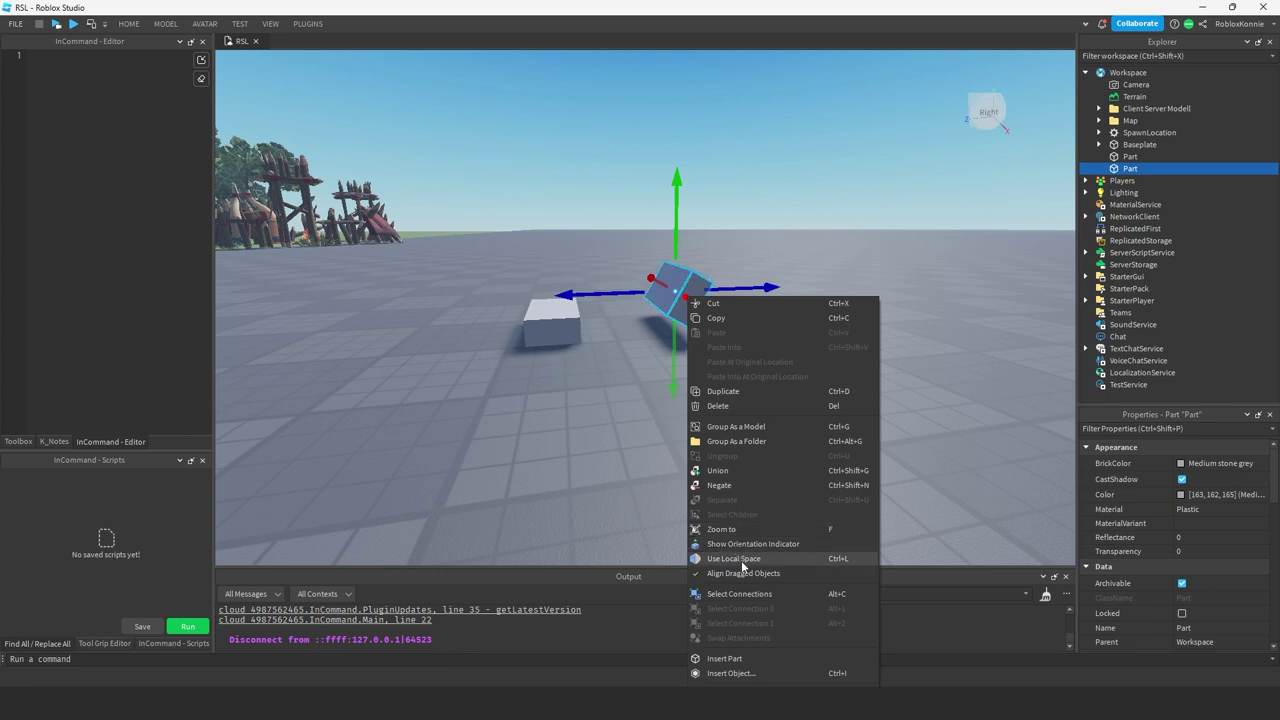
pyautogui.click(726, 560)
pyautogui.rightClick(681, 301)
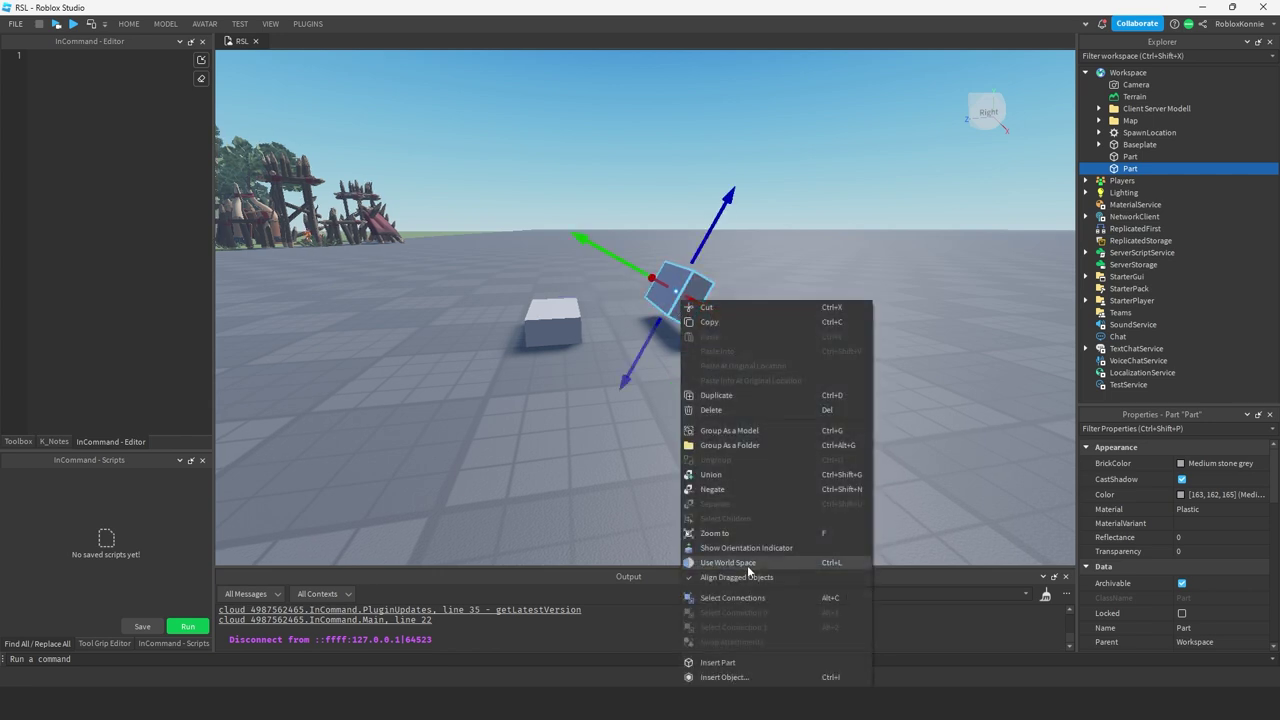
pyautogui.click(749, 566)
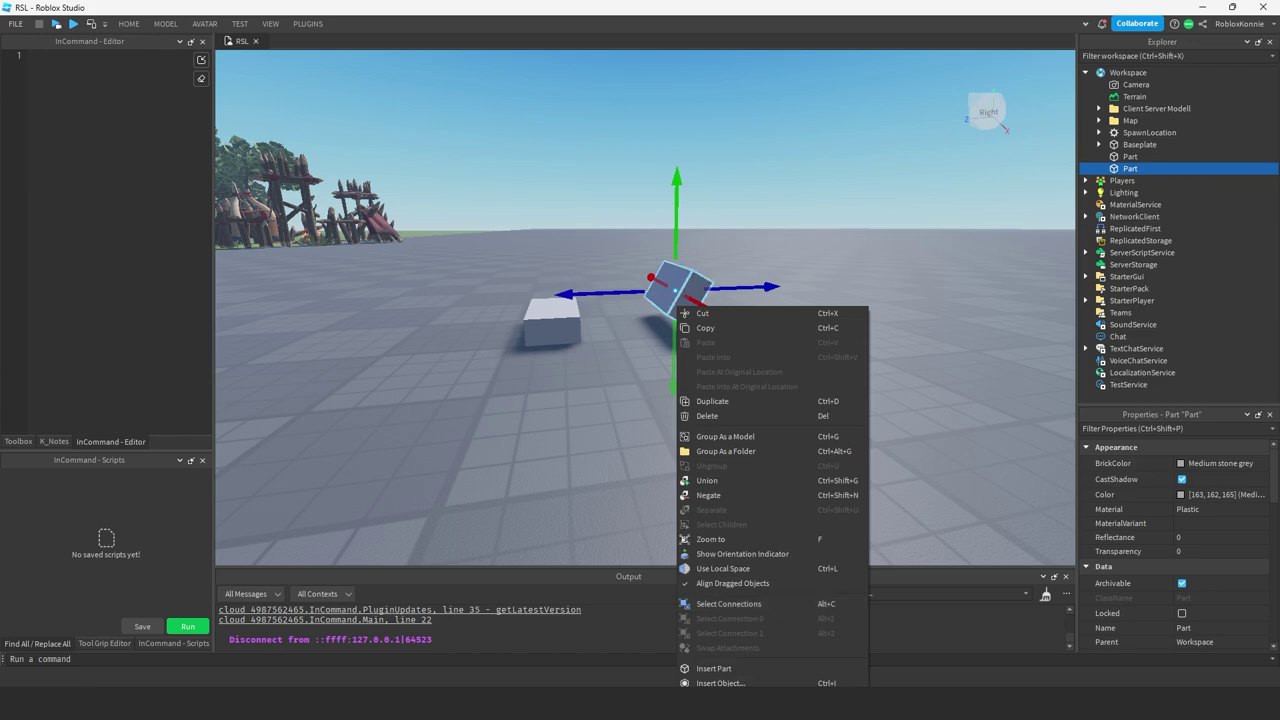
pyautogui.click(734, 606)
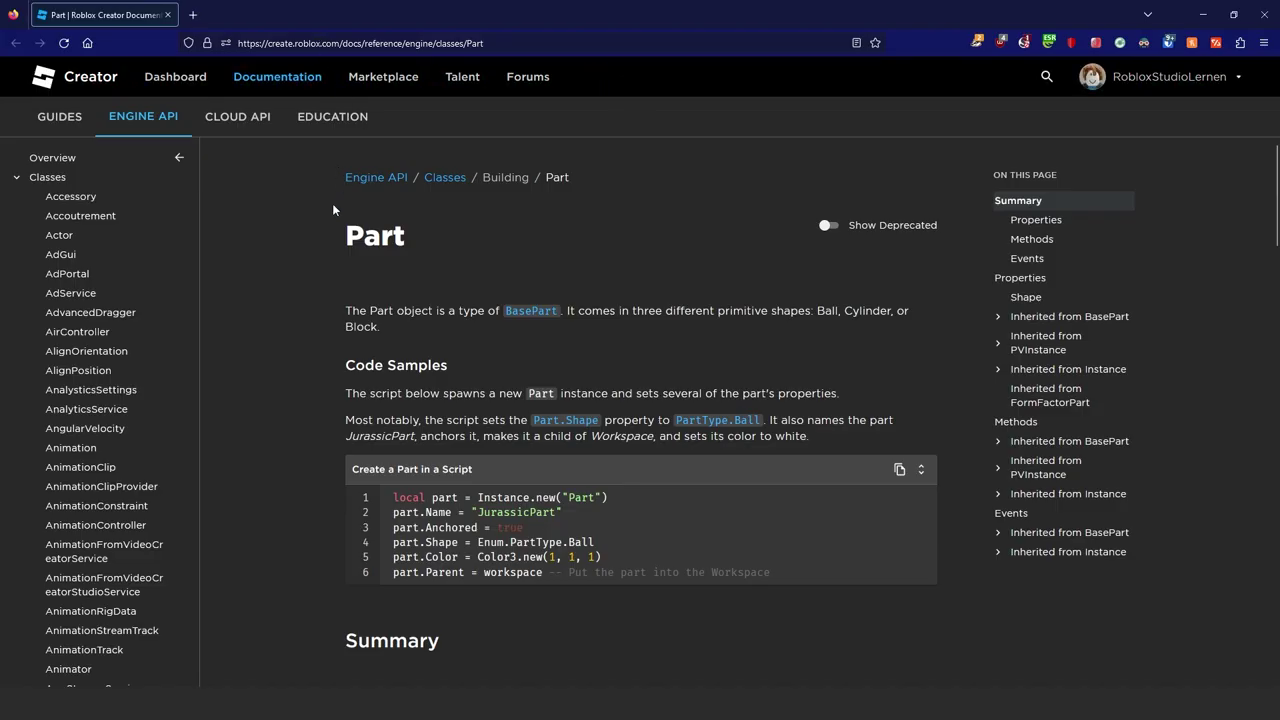
pyautogui.moveTo(333, 208); pyautogui.dragTo(707, 626)
pyautogui.click(626, 622)
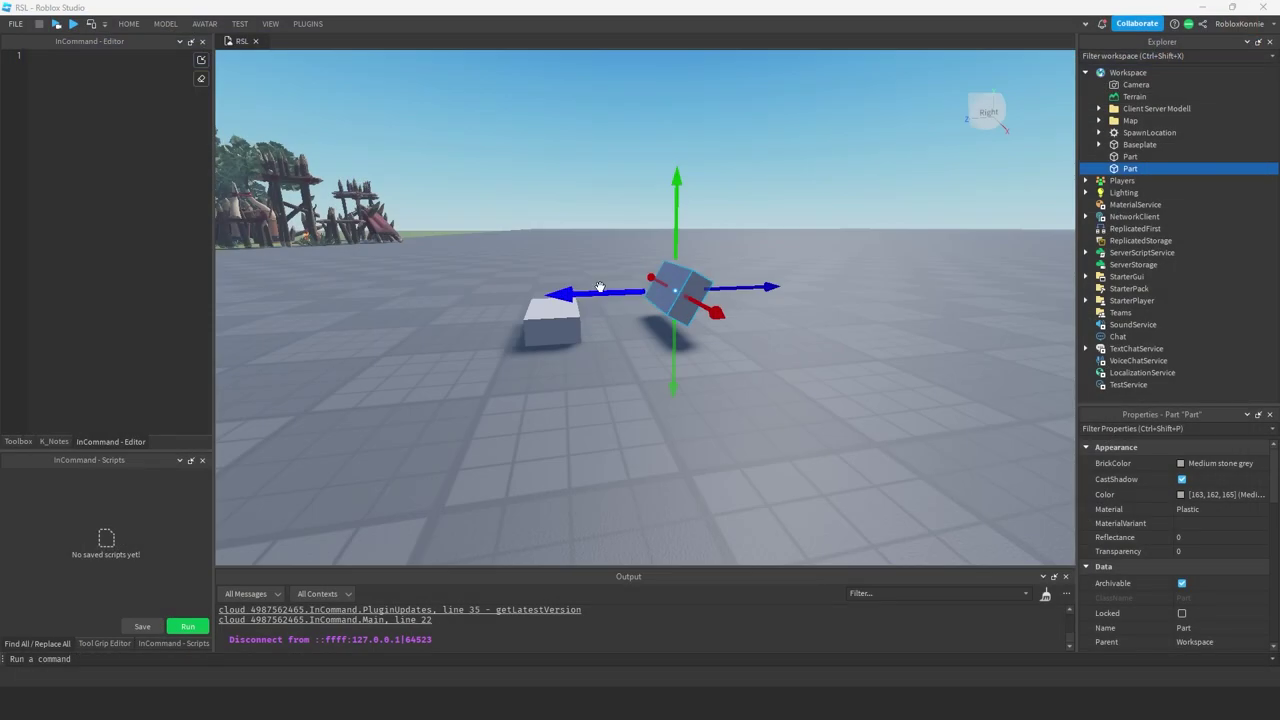
# Step: Box-select both test Parts and delete them
pyautogui.click(780, 229)
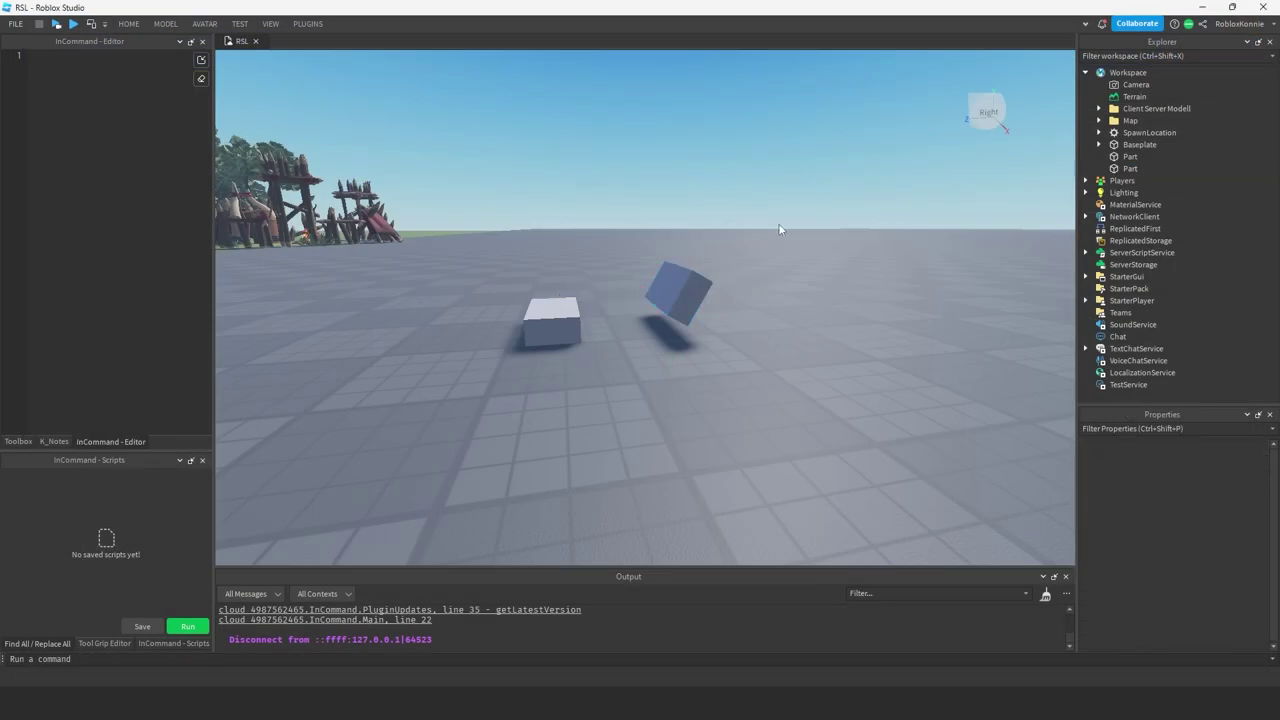
pyautogui.moveTo(780, 229); pyautogui.dragTo(482, 363)
pyautogui.press('Delete')
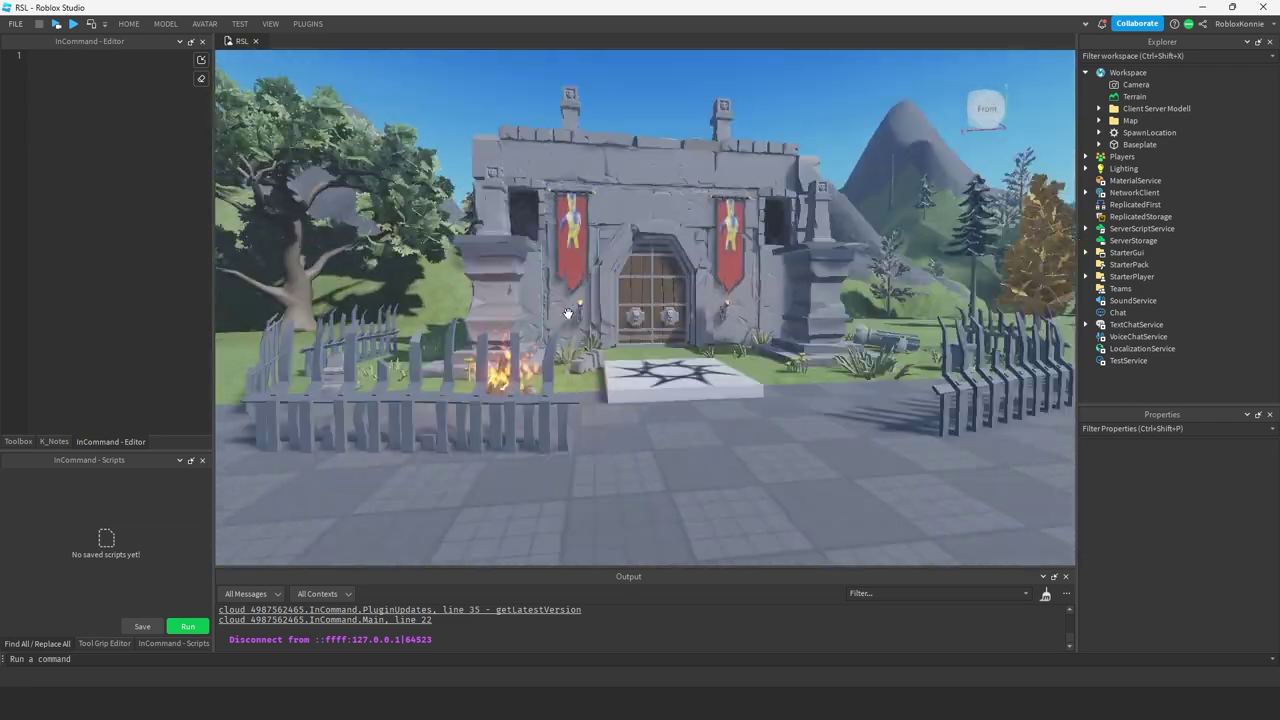
# Step: Focus the camera on a castle fence MeshPart and view its MeshPart help page
pyautogui.click(520, 400)
pyautogui.press('f')
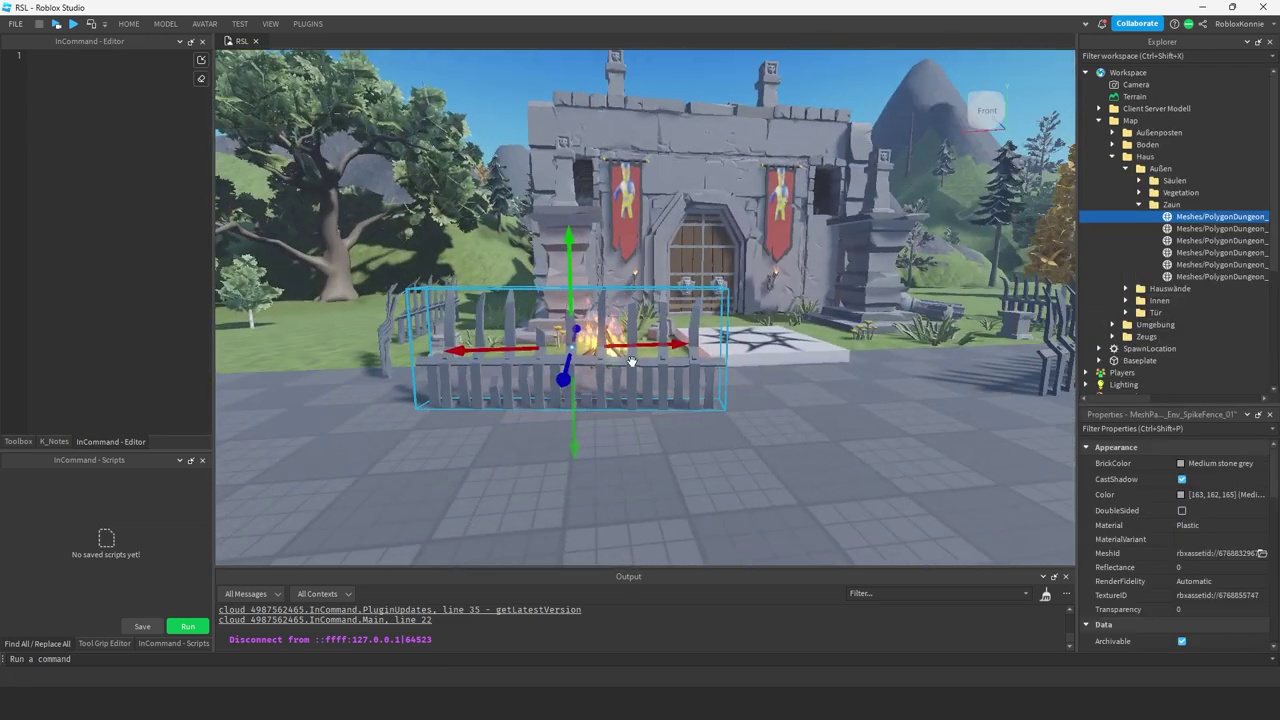
pyautogui.rightClick(631, 361)
pyautogui.click(680, 400)
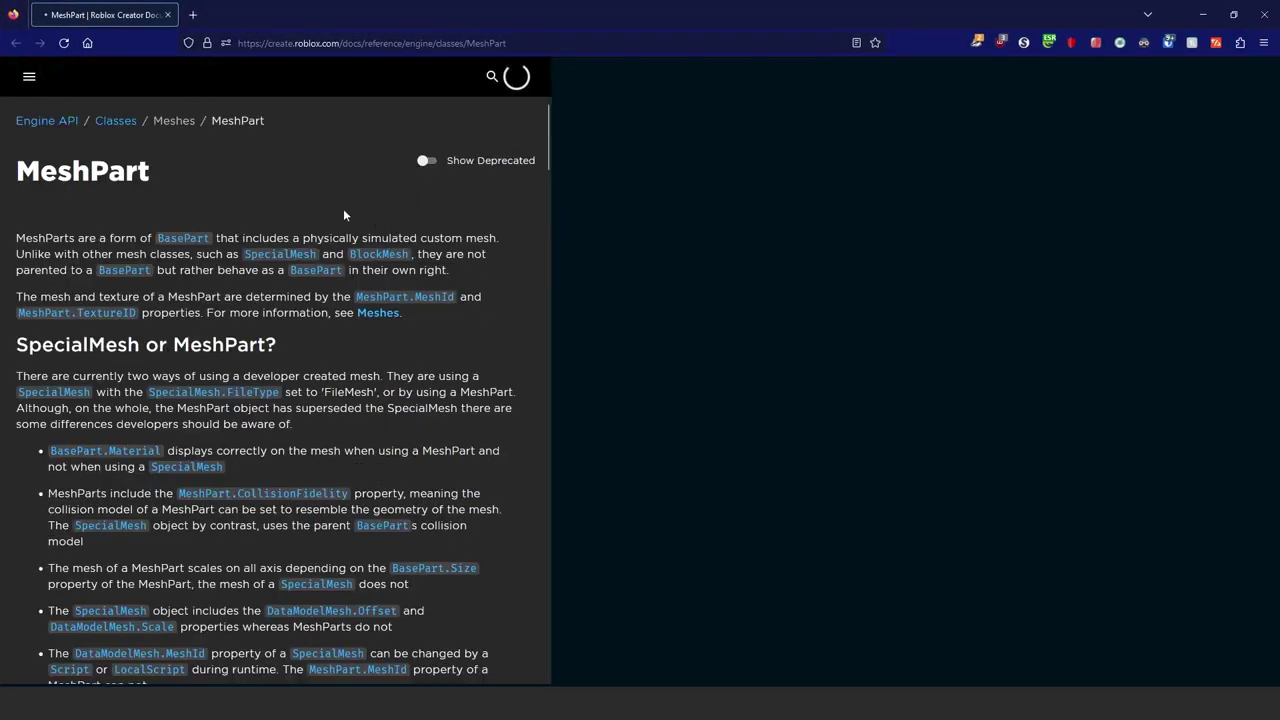
pyautogui.moveTo(345, 230); pyautogui.dragTo(459, 250)
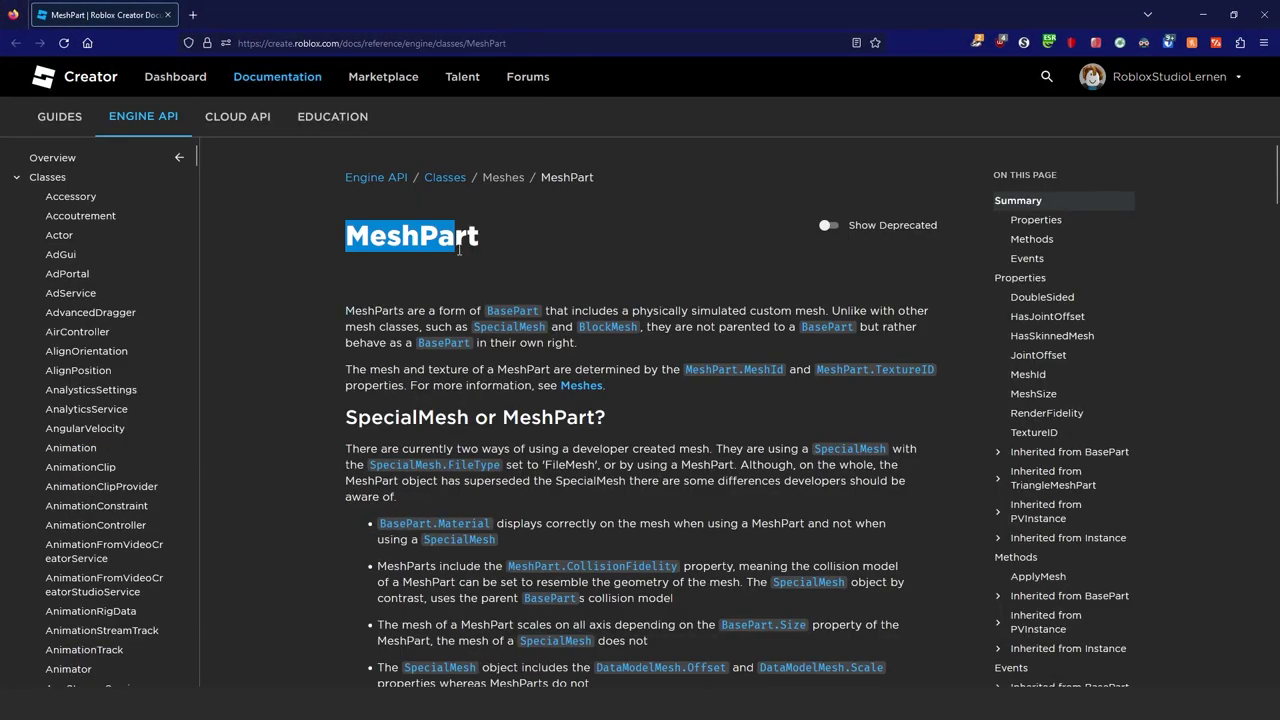
pyautogui.click(1260, 18)
# Step: Fly the camera between the castle and the Client figures, then start a Play test
pyautogui.moveTo(706, 380); pyautogui.dragTo(716, 377, button='right')
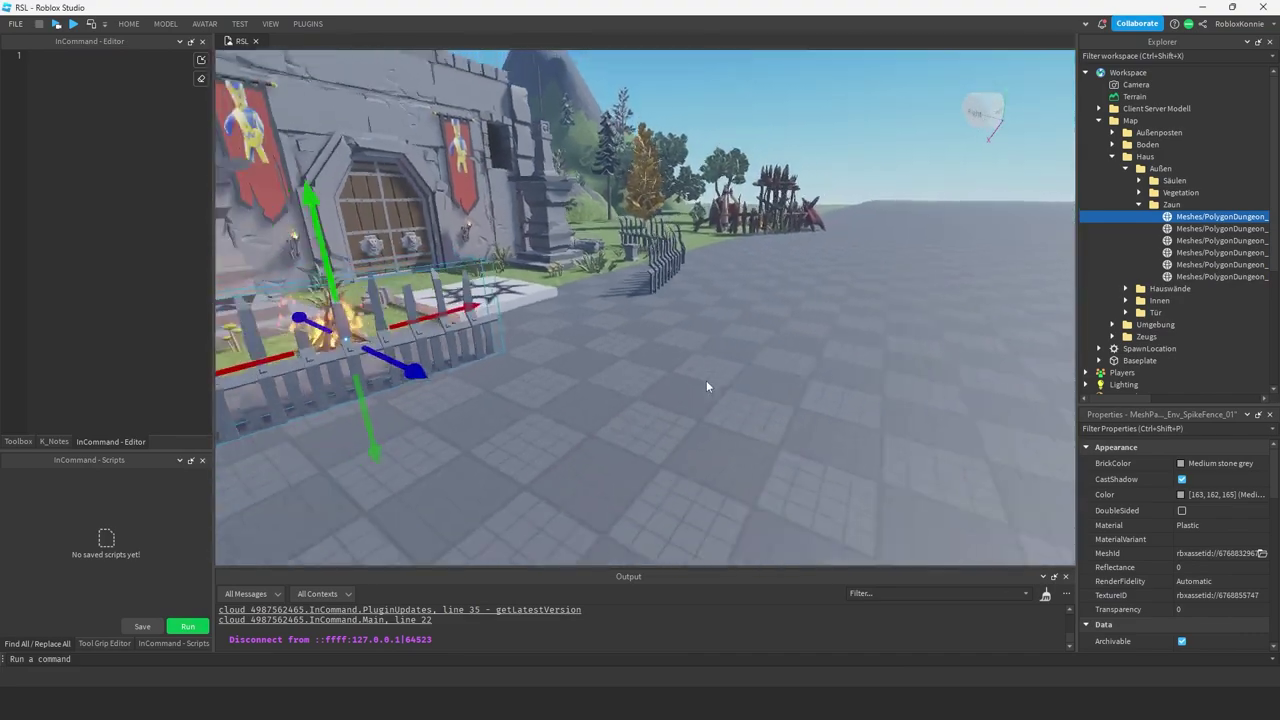
pyautogui.press('w')
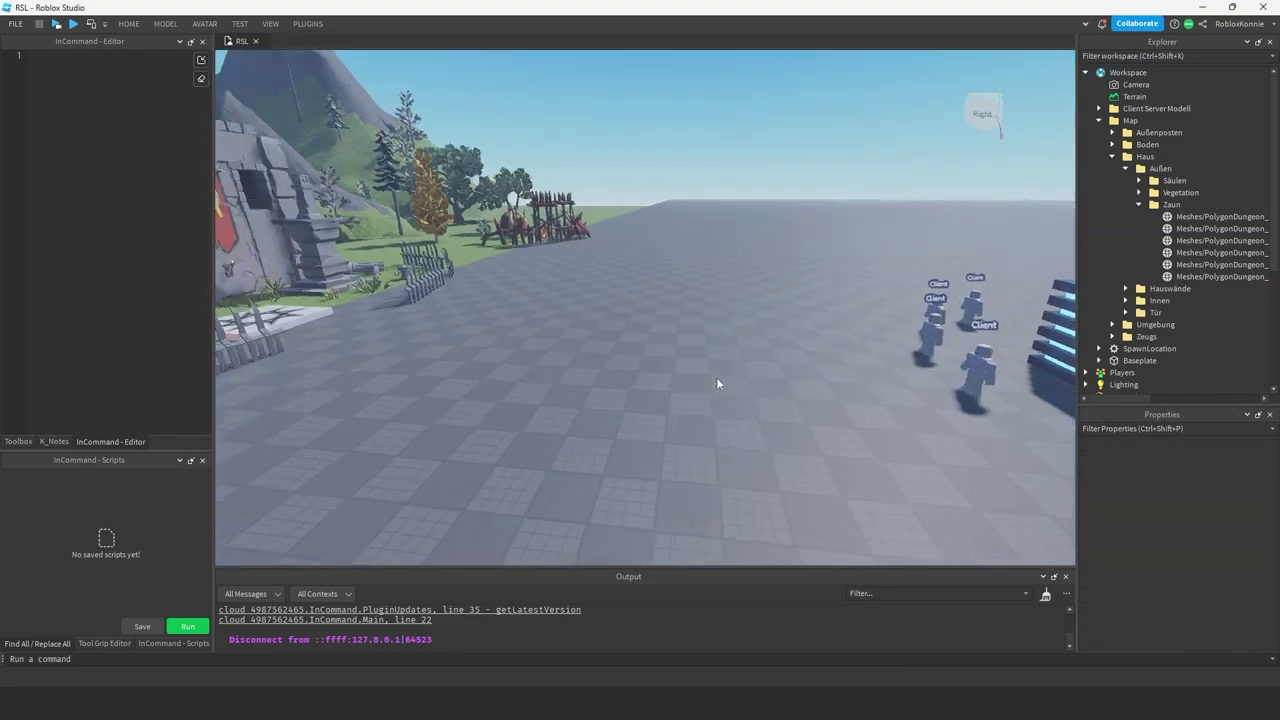
pyautogui.moveTo(684, 369); pyautogui.dragTo(687, 371, button='right')
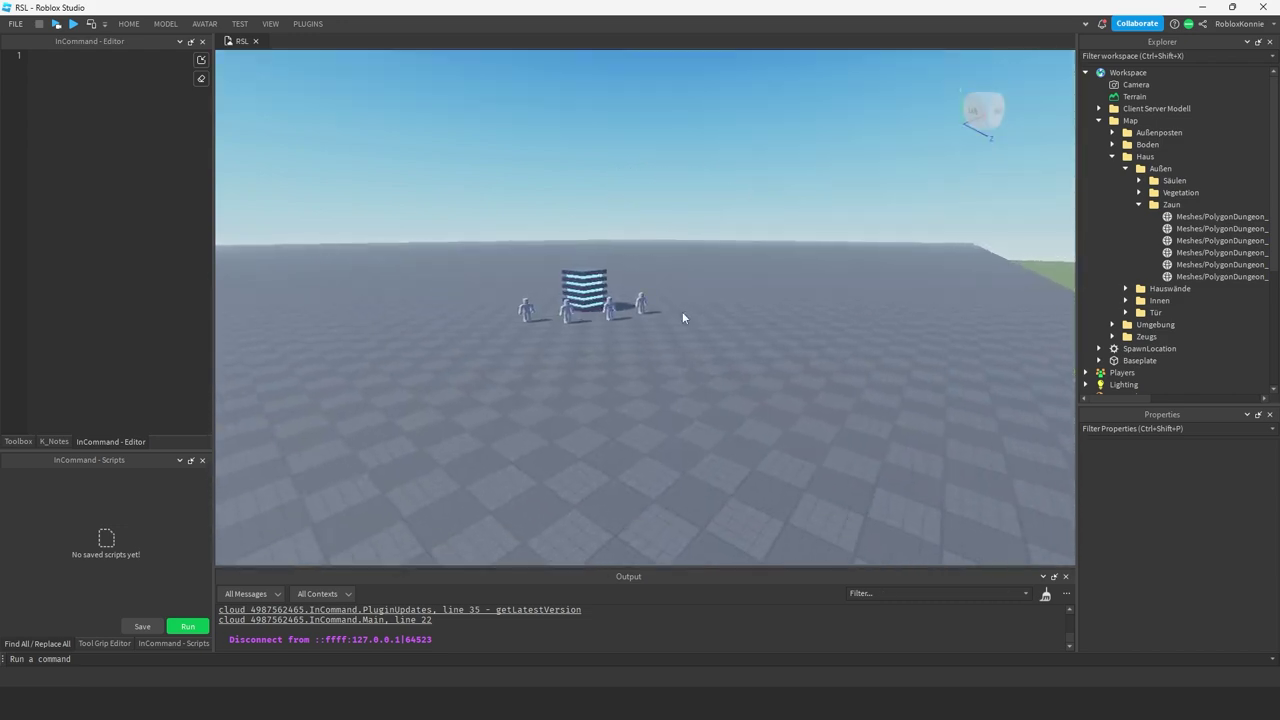
pyautogui.moveTo(692, 326); pyautogui.dragTo(692, 326, button='right')
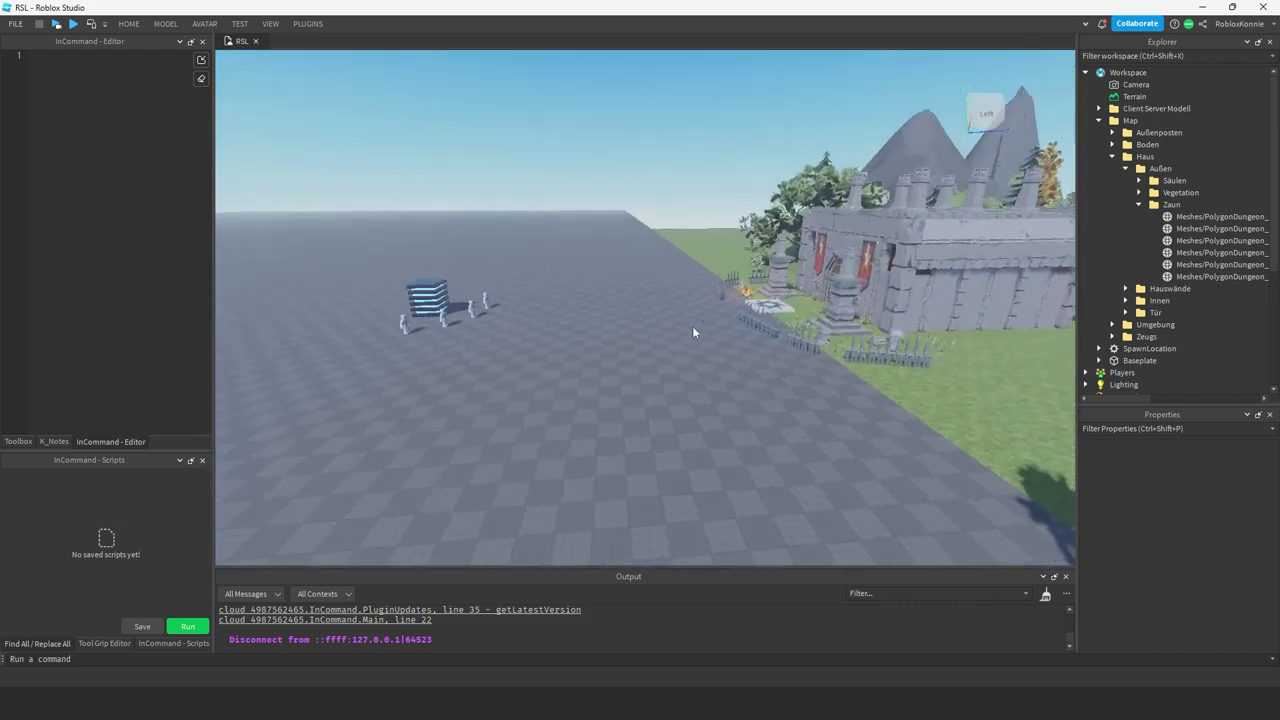
pyautogui.moveTo(661, 286); pyautogui.dragTo(661, 286, button='right')
pyautogui.click(240, 23)
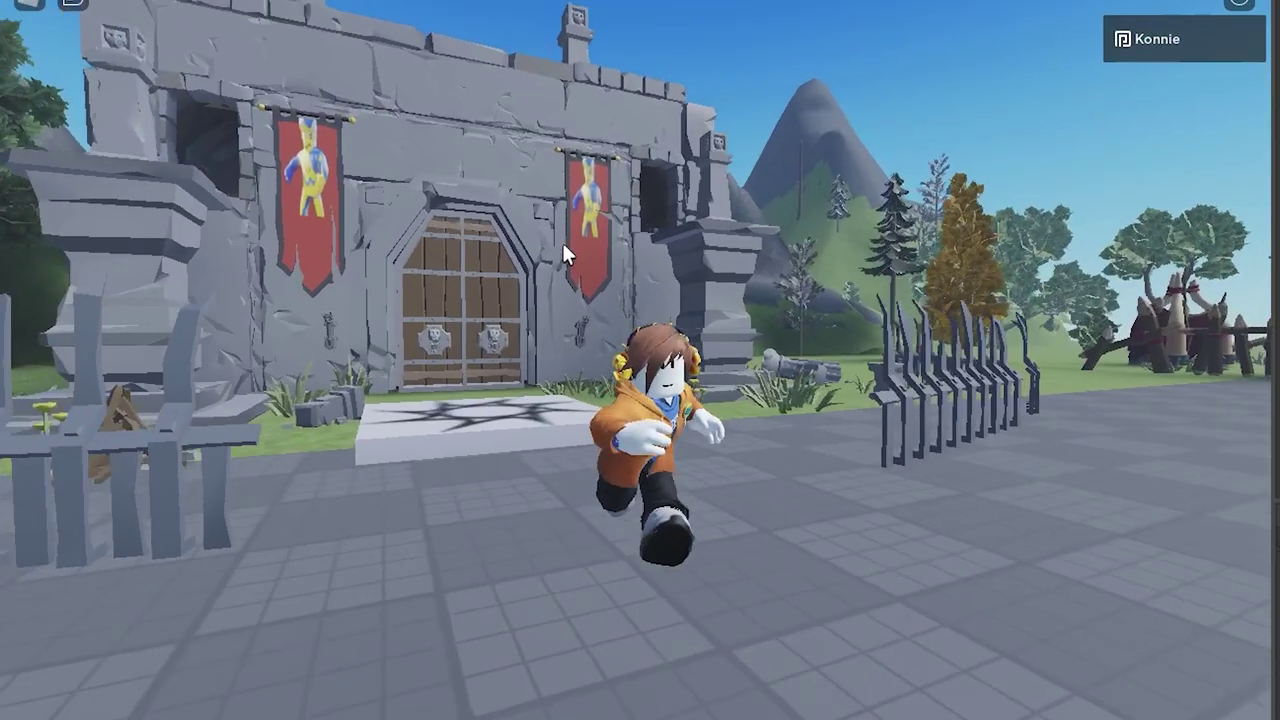
# Step: Run and jump the avatar in front of the castle gate with the player list hidden
pyautogui.press('s')
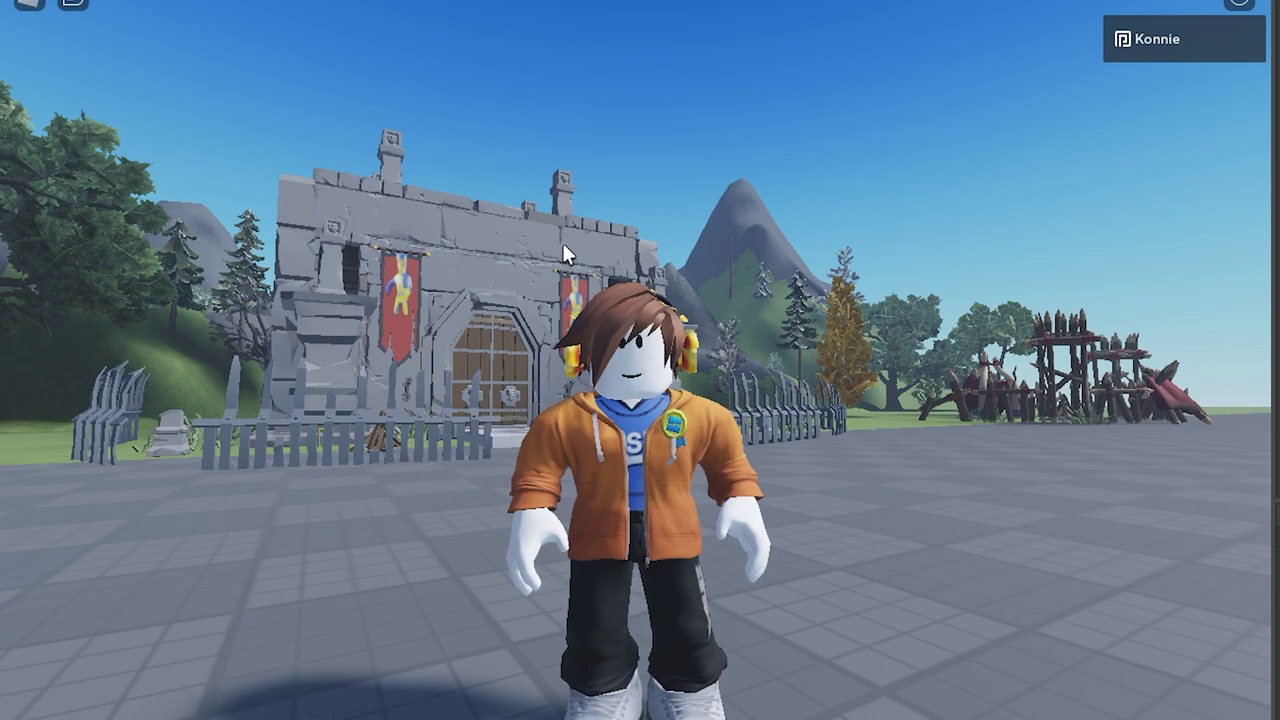
pyautogui.press('Tab')
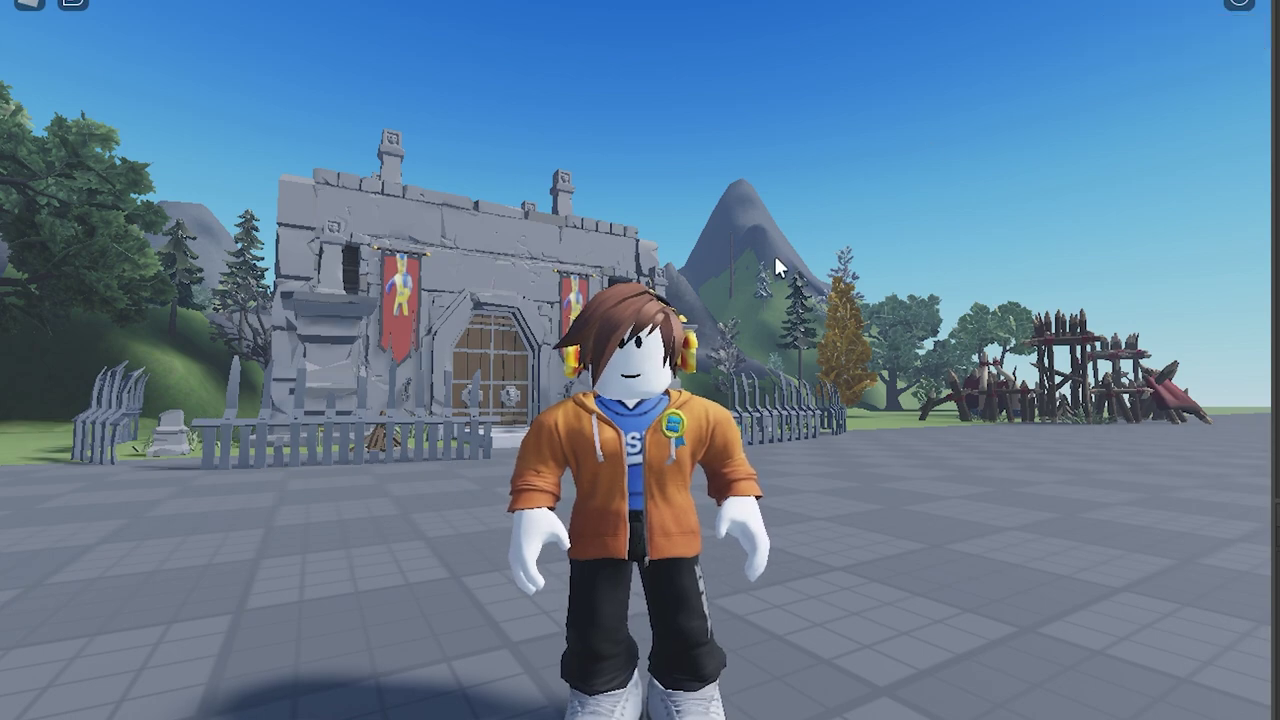
pyautogui.scroll(-5, 764, 243)
pyautogui.press('s')
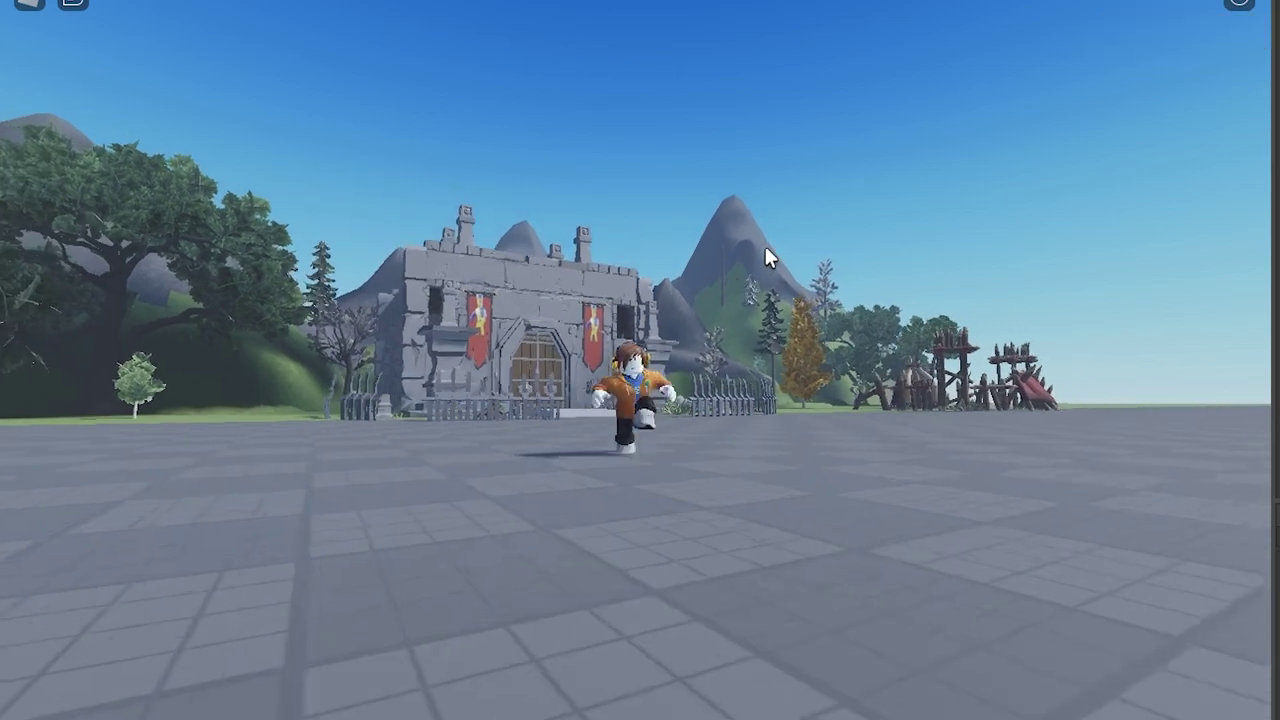
pyautogui.press('space')
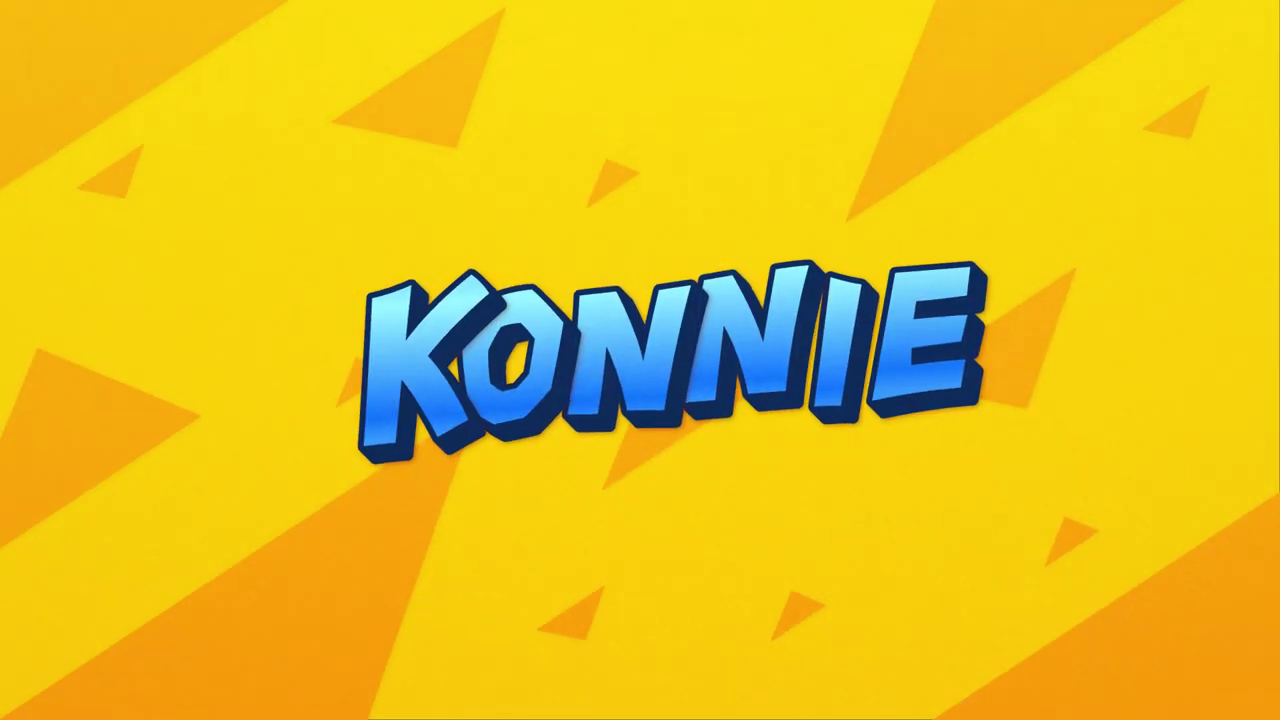